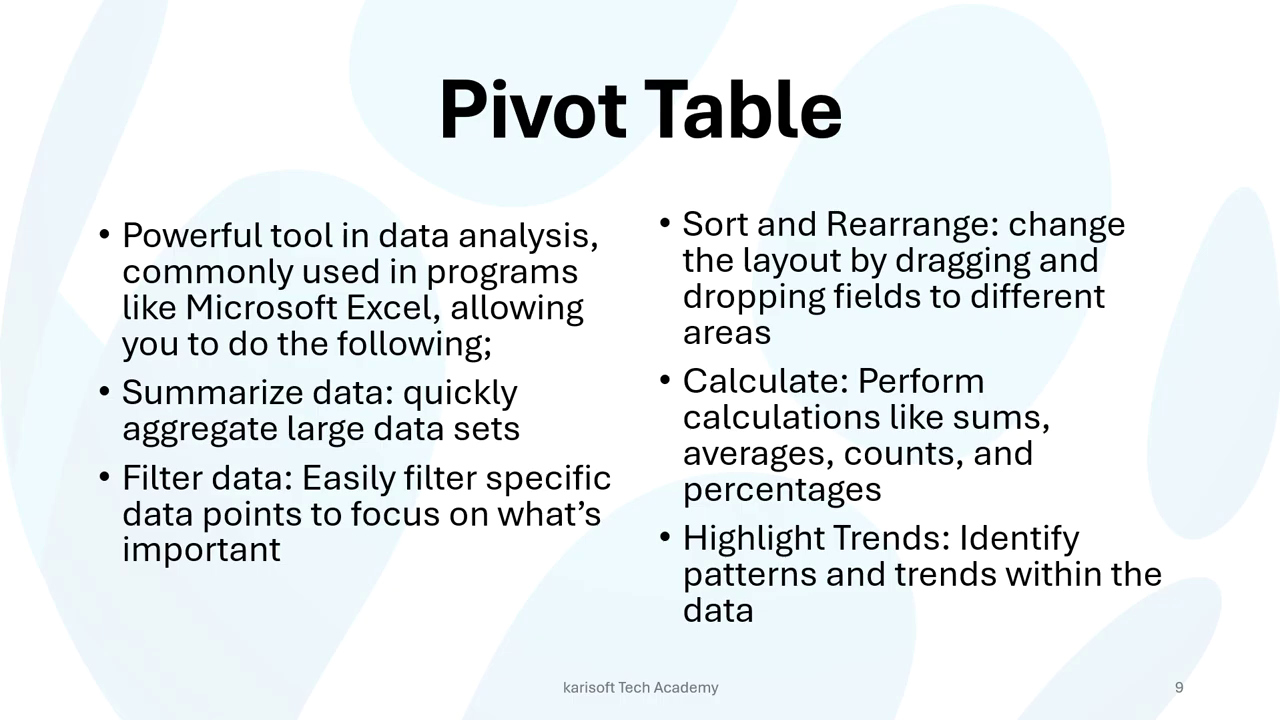
Leave the slide show for the Sales Pivot Table workbook in Excel and zoom Sheet1 to 150%
{"action": "key", "text": "Escape"}
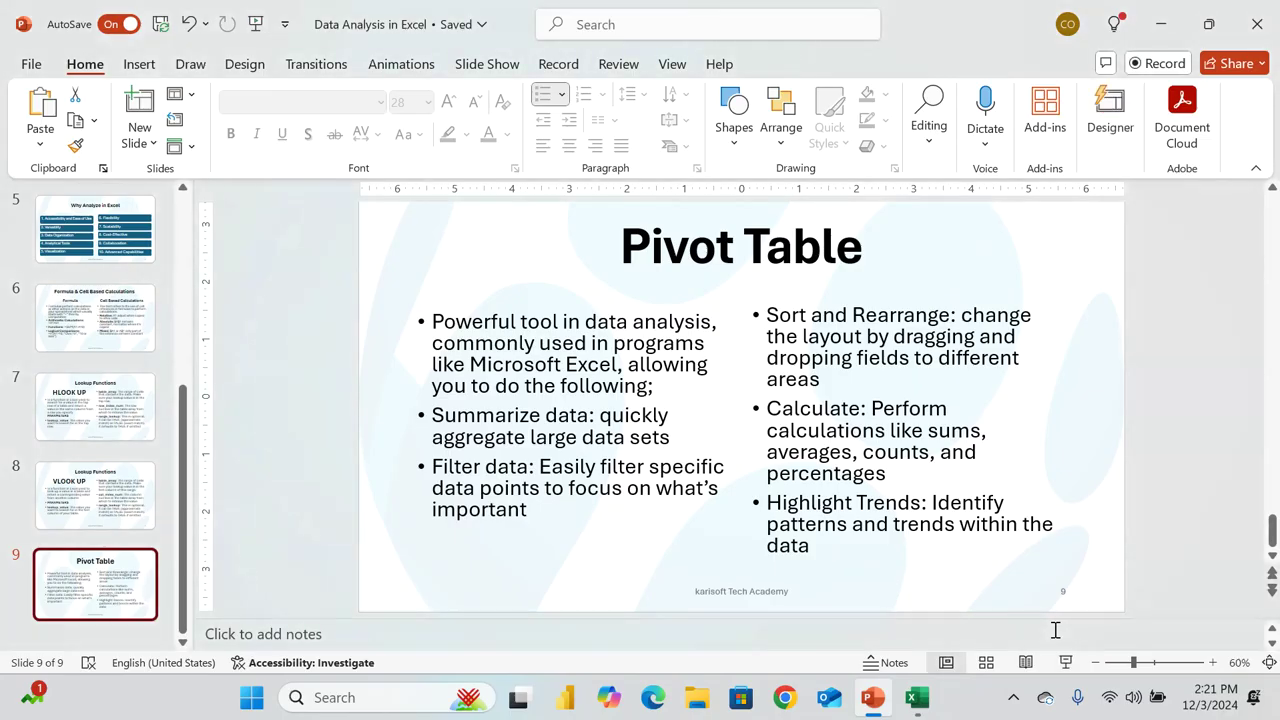
{"action": "left_click", "coordinate": [917, 698]}
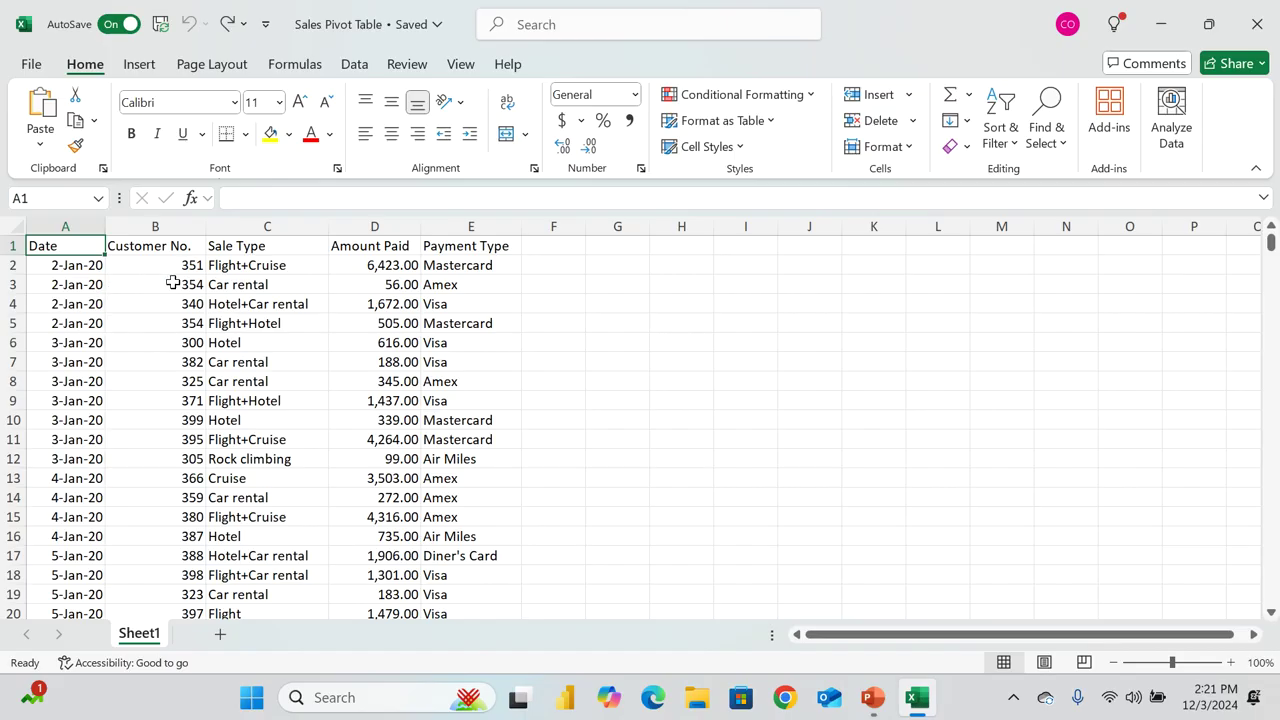
{"action": "left_click", "coordinate": [1232, 662]}
{"action": "left_click", "coordinate": [1232, 662]}
{"action": "left_click", "coordinate": [1232, 662]}
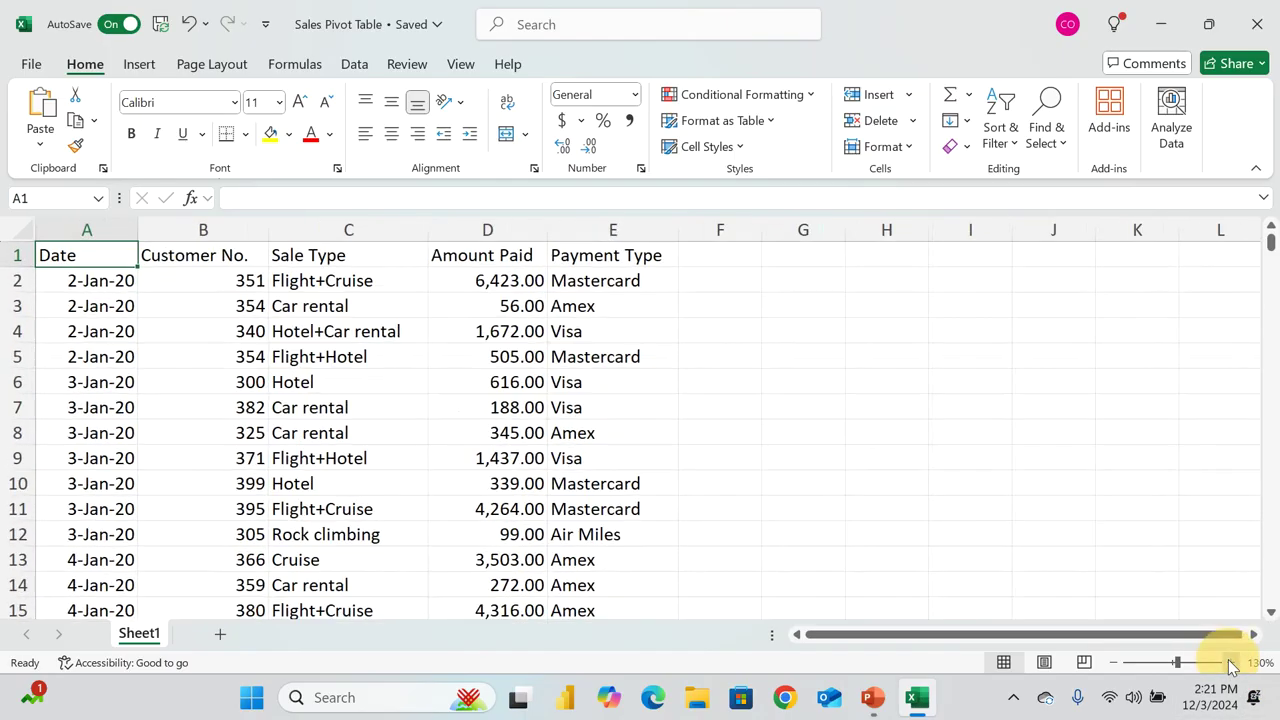
{"action": "left_click", "coordinate": [1232, 662]}
{"action": "left_click", "coordinate": [1232, 662]}
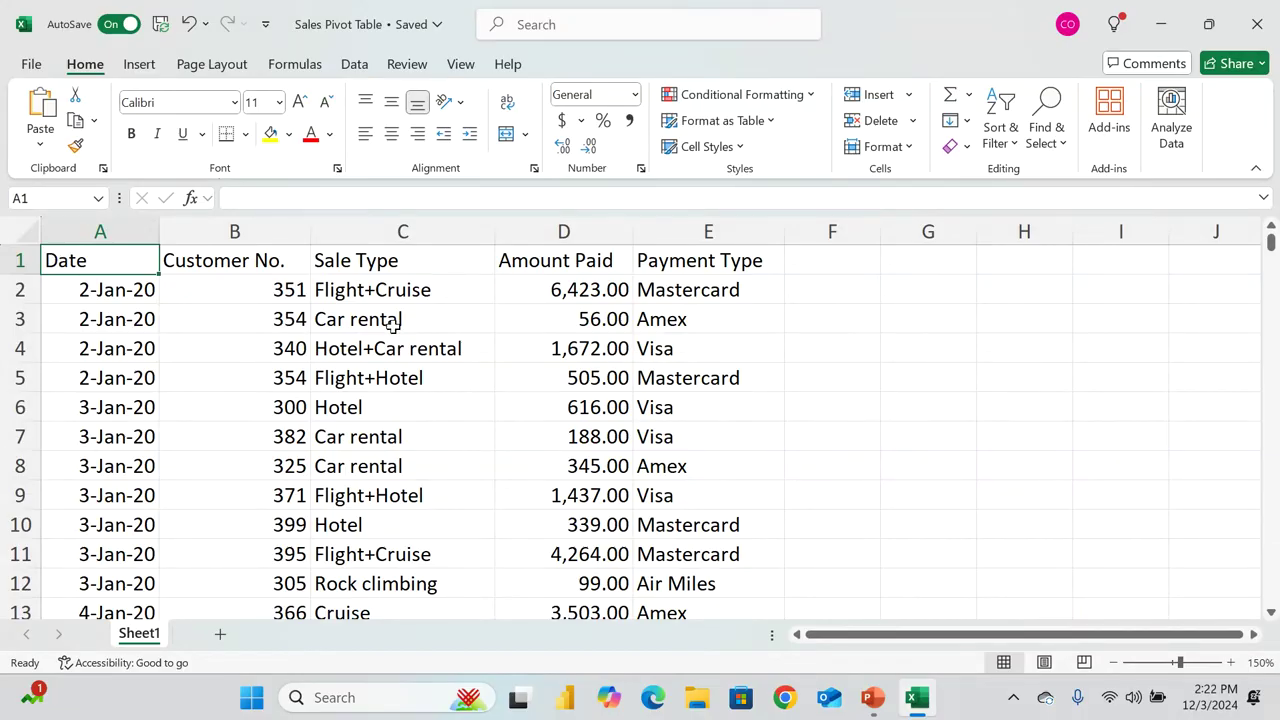
Examine the column headers of the sales data and the different entries under Sale Type
{"action": "left_click", "coordinate": [224, 264]}
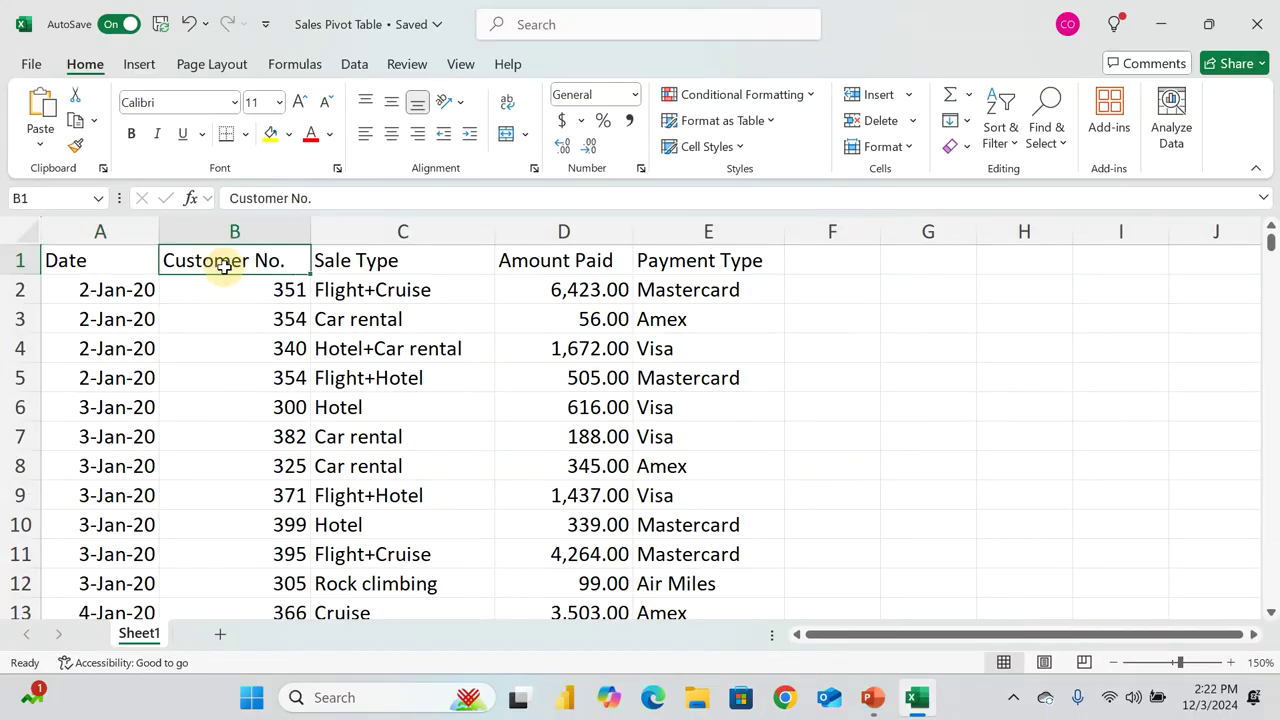
{"action": "left_click", "coordinate": [391, 265]}
{"action": "left_click", "coordinate": [578, 262]}
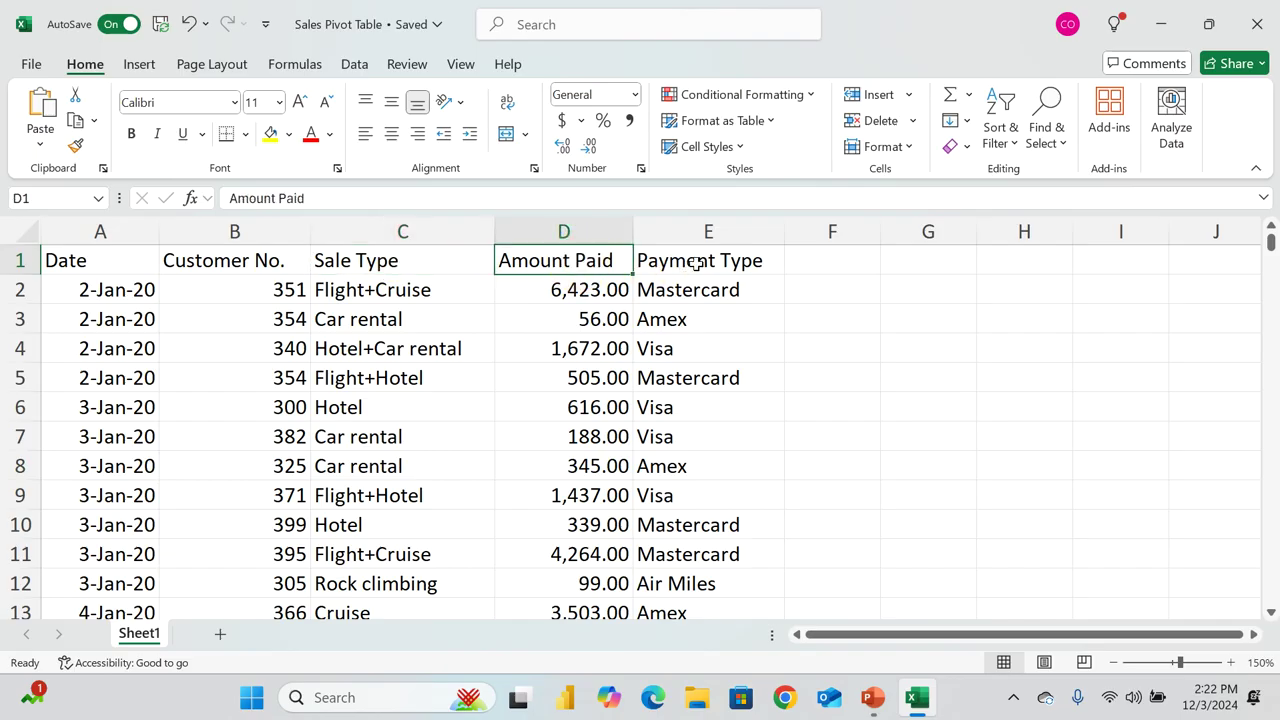
{"action": "left_click", "coordinate": [690, 262]}
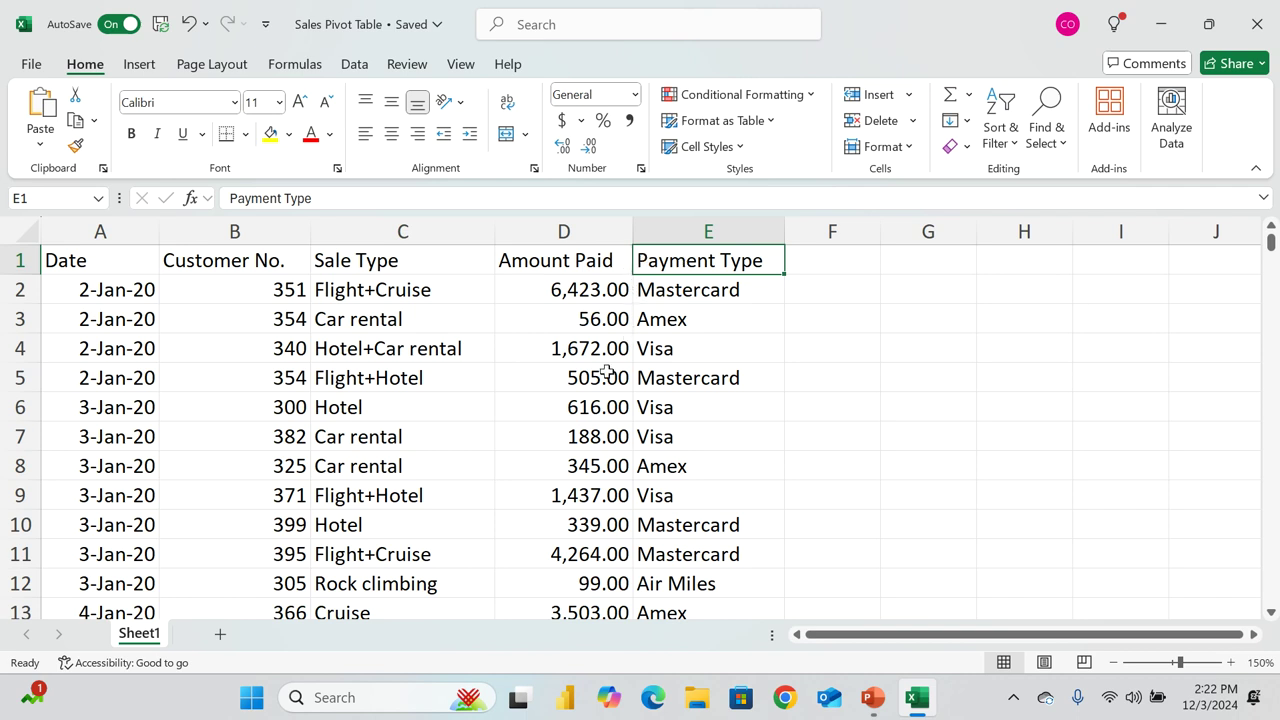
{"action": "left_click", "coordinate": [556, 266]}
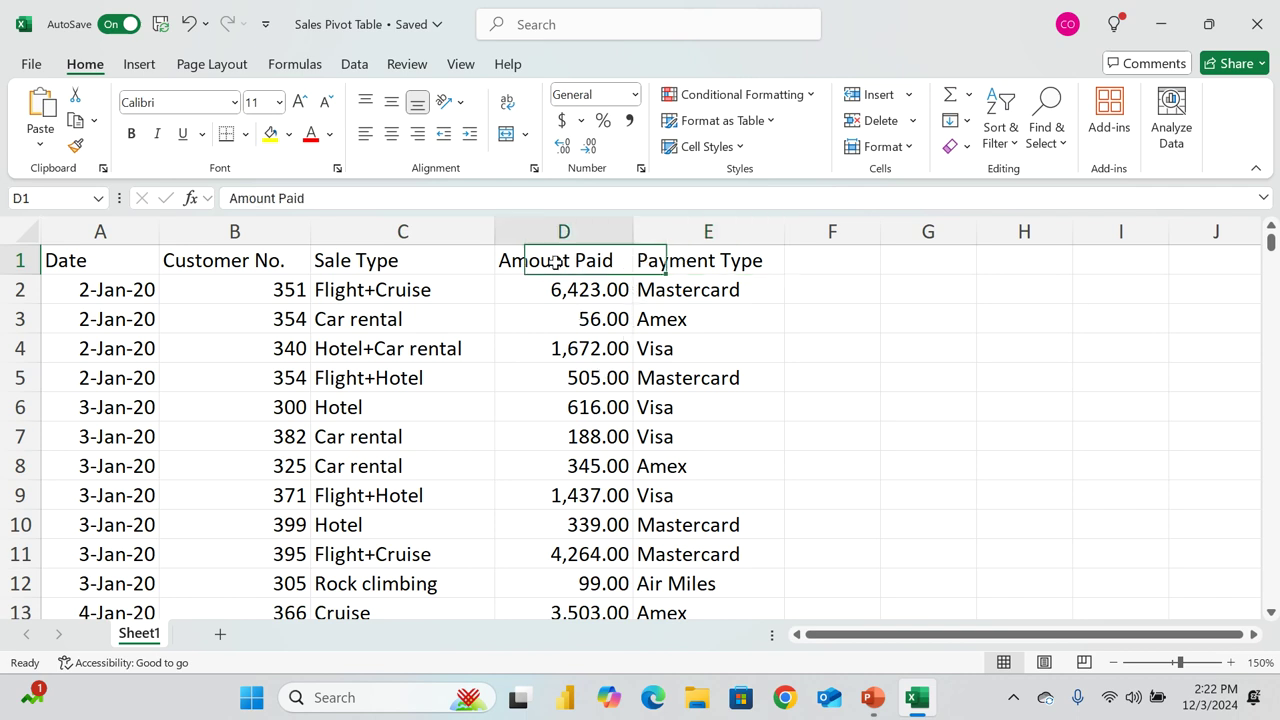
{"action": "left_click", "coordinate": [368, 265]}
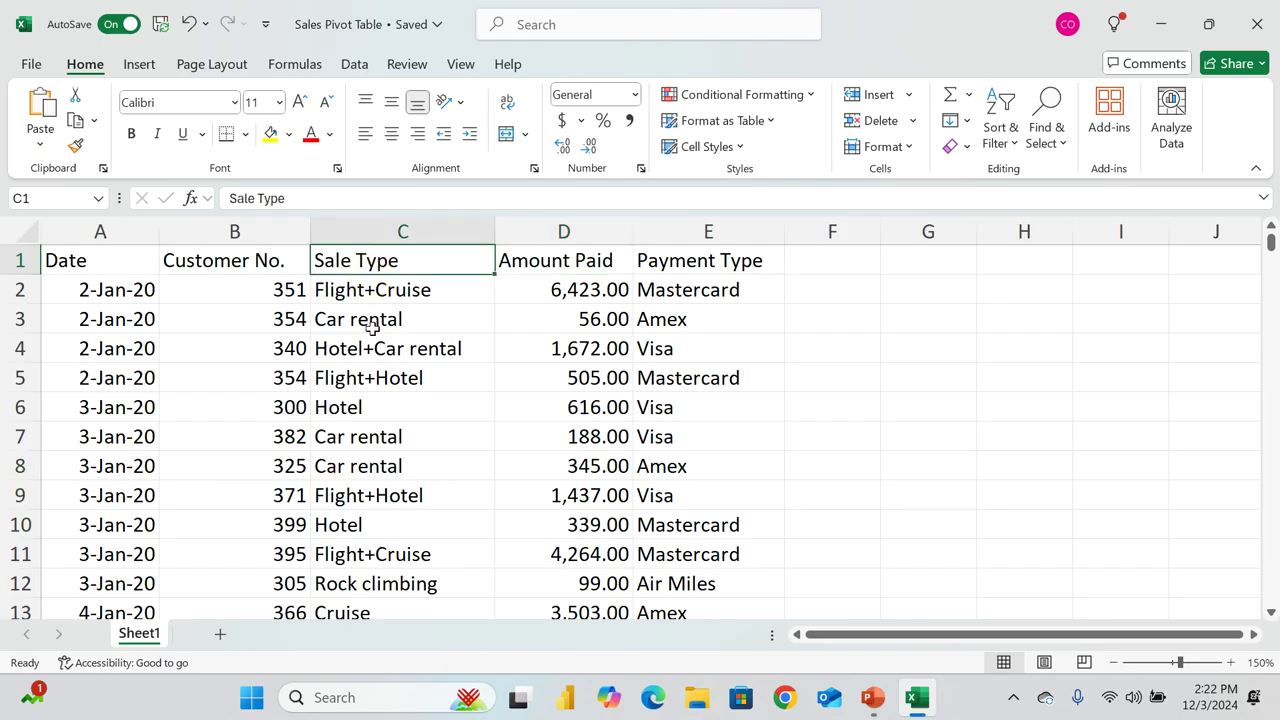
{"action": "scroll", "coordinate": [370, 328], "scroll_direction": "down", "scroll_amount": 1}
{"action": "scroll", "coordinate": [368, 335], "scroll_direction": "down", "scroll_amount": 2}
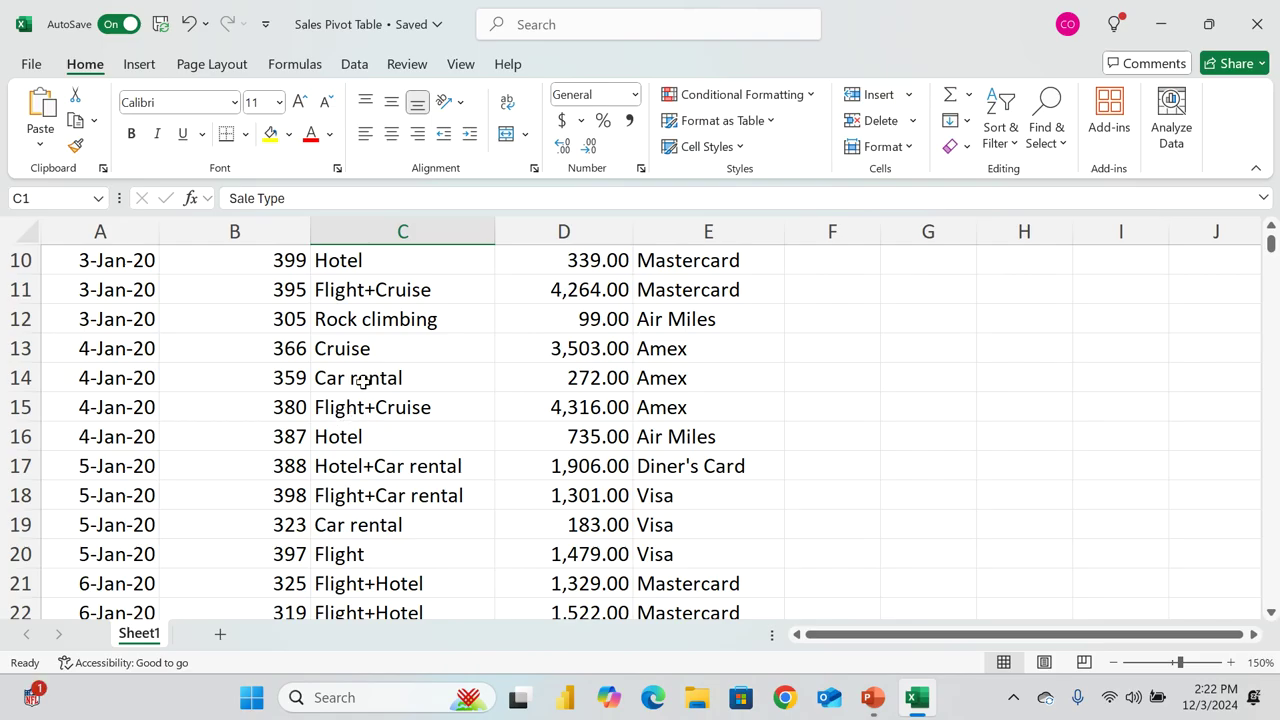
{"action": "scroll", "coordinate": [362, 388], "scroll_direction": "down", "scroll_amount": 4}
{"action": "scroll", "coordinate": [362, 392], "scroll_direction": "down", "scroll_amount": 3}
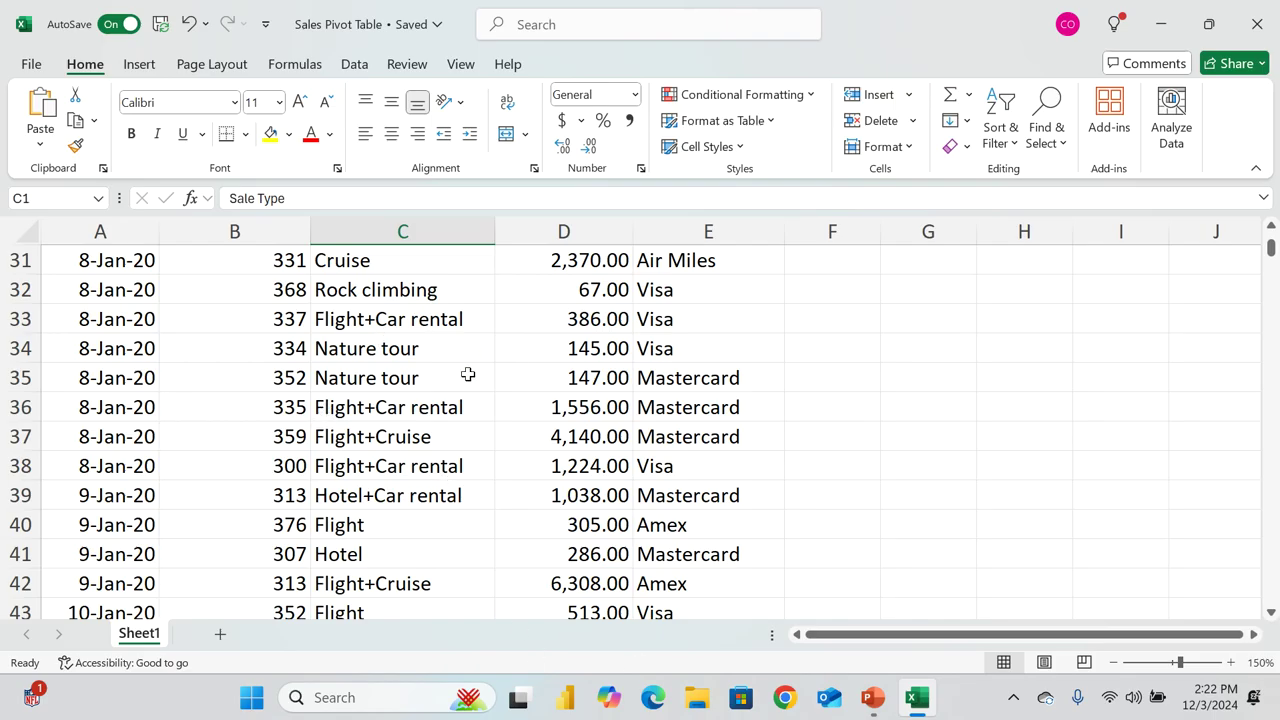
{"action": "scroll", "coordinate": [480, 480], "scroll_direction": "up", "scroll_amount": 10}
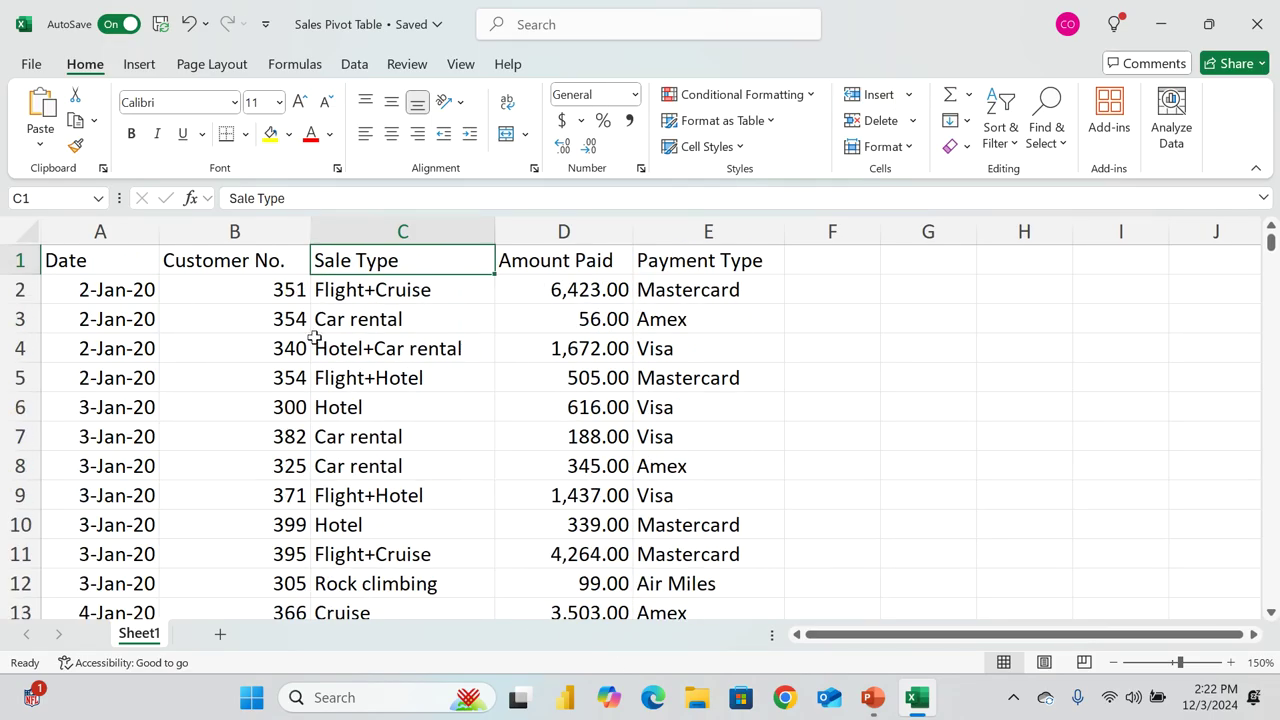
Examine the Customer No., Date and Amount Paid columns and how far the sales records extend down the sheet
{"action": "left_click", "coordinate": [171, 238]}
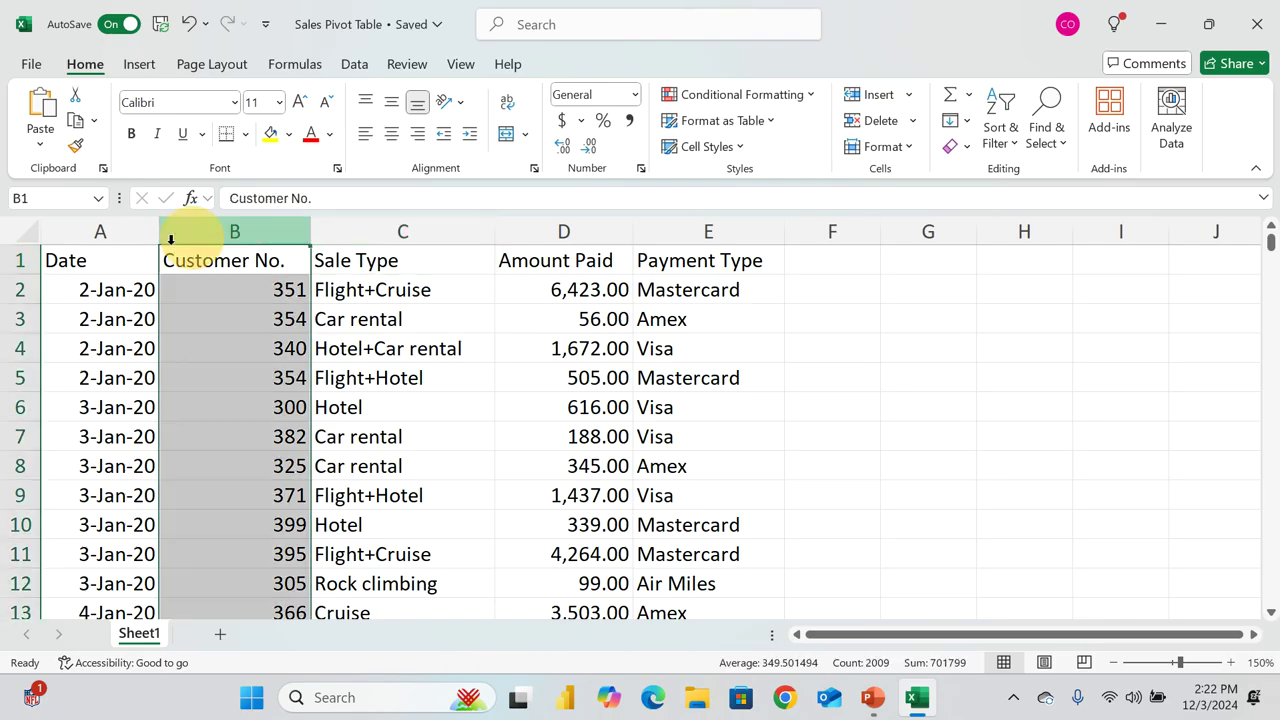
{"action": "left_click", "coordinate": [104, 236]}
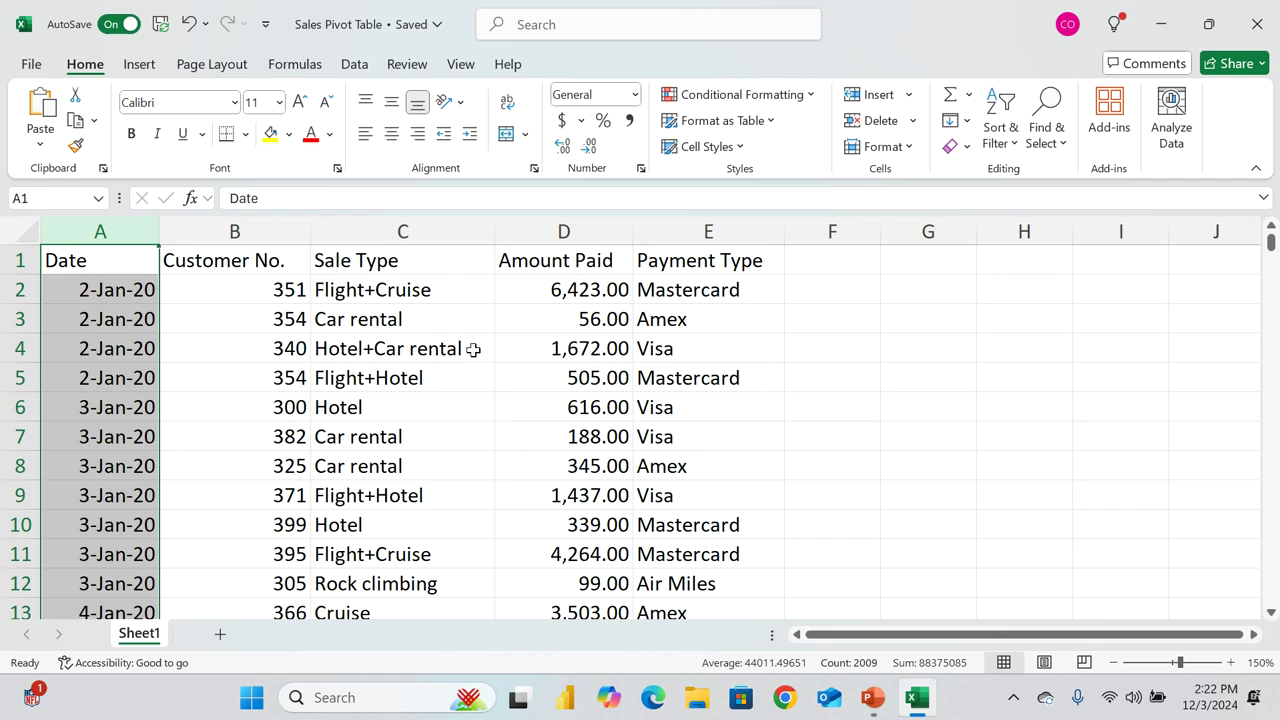
{"action": "left_click", "coordinate": [99, 289]}
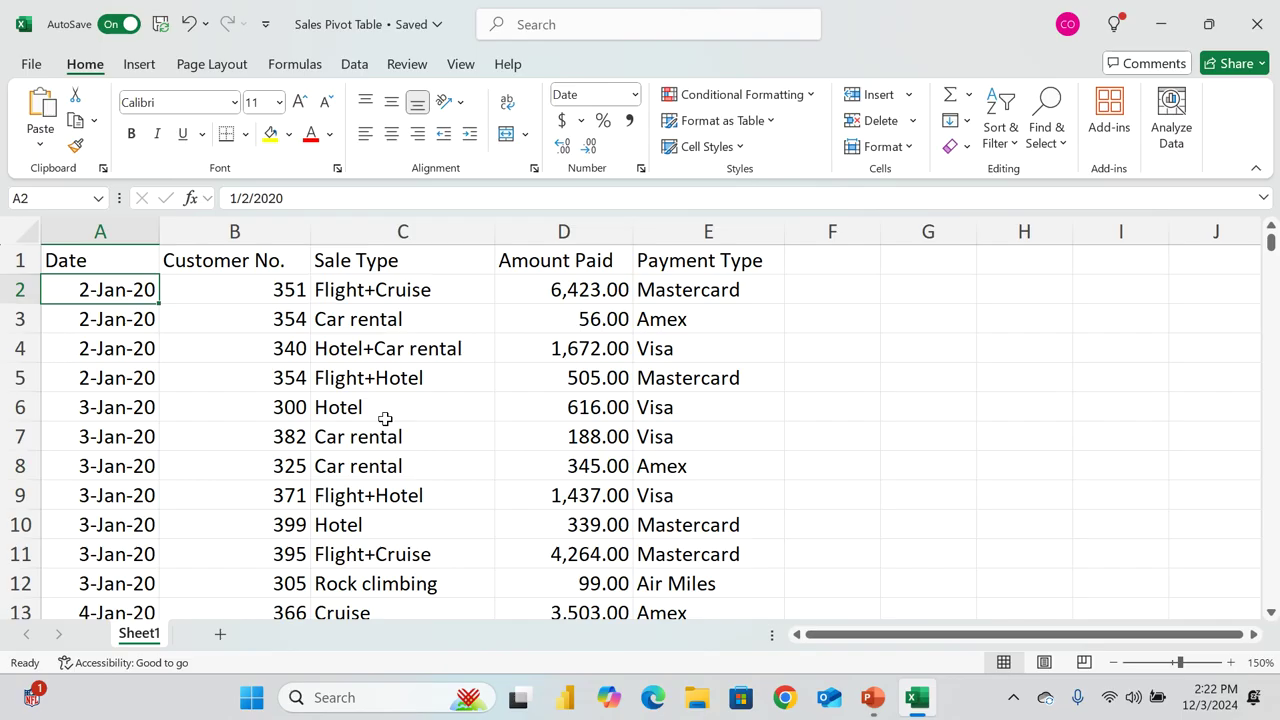
{"action": "key", "text": "ctrl+End"}
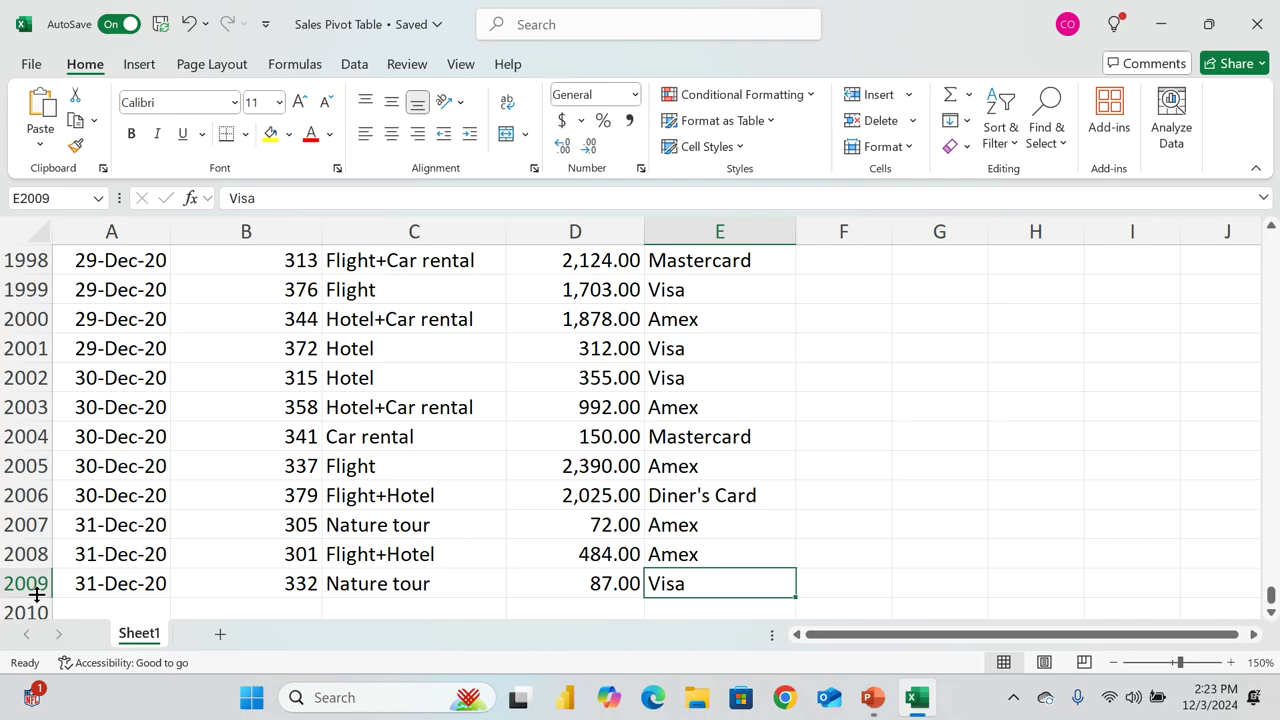
{"action": "scroll", "coordinate": [121, 541], "scroll_direction": "up", "scroll_amount": 13}
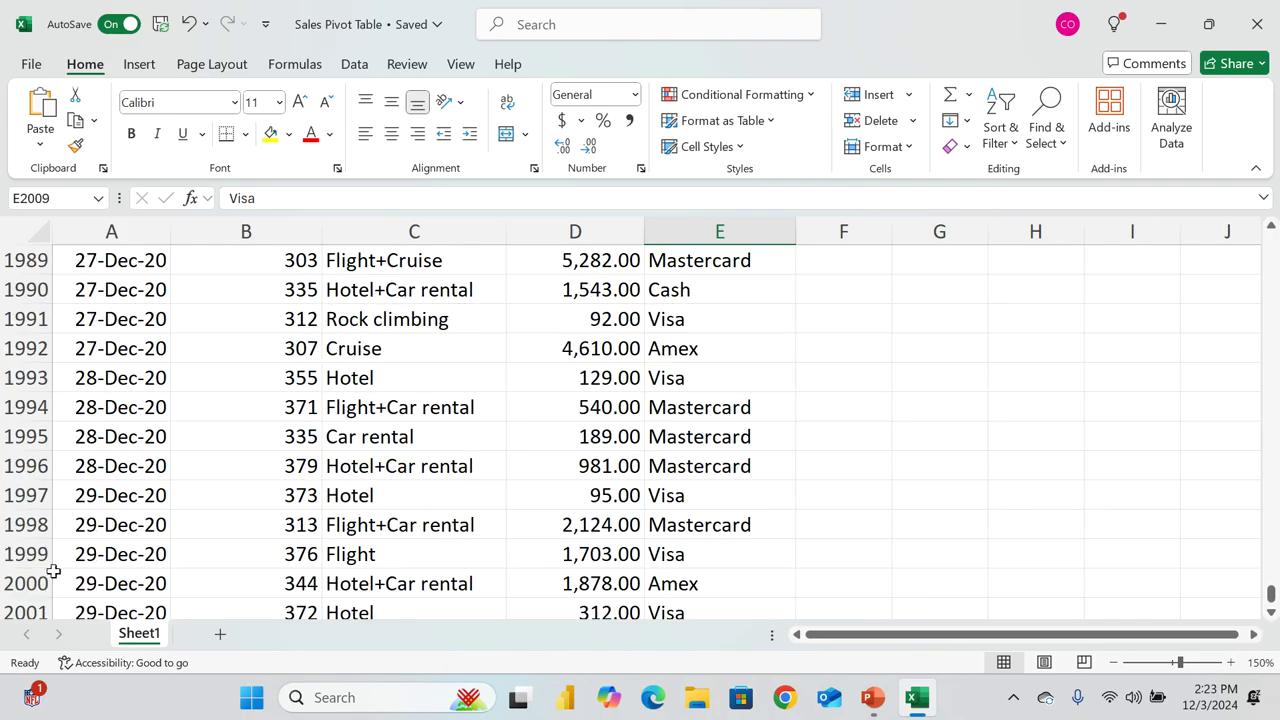
{"action": "scroll", "coordinate": [121, 541], "scroll_direction": "up", "scroll_amount": 11}
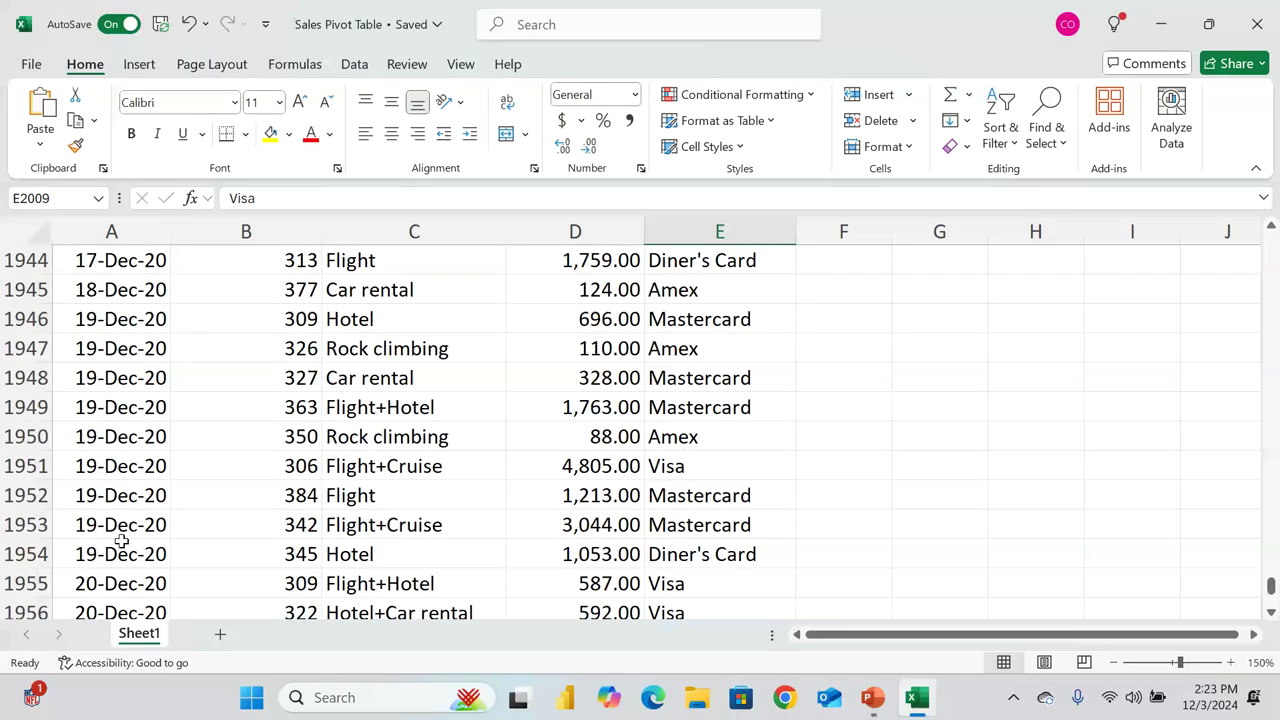
{"action": "scroll", "coordinate": [443, 487], "scroll_direction": "up", "scroll_amount": 12}
{"action": "scroll", "coordinate": [443, 487], "scroll_direction": "up", "scroll_amount": 7}
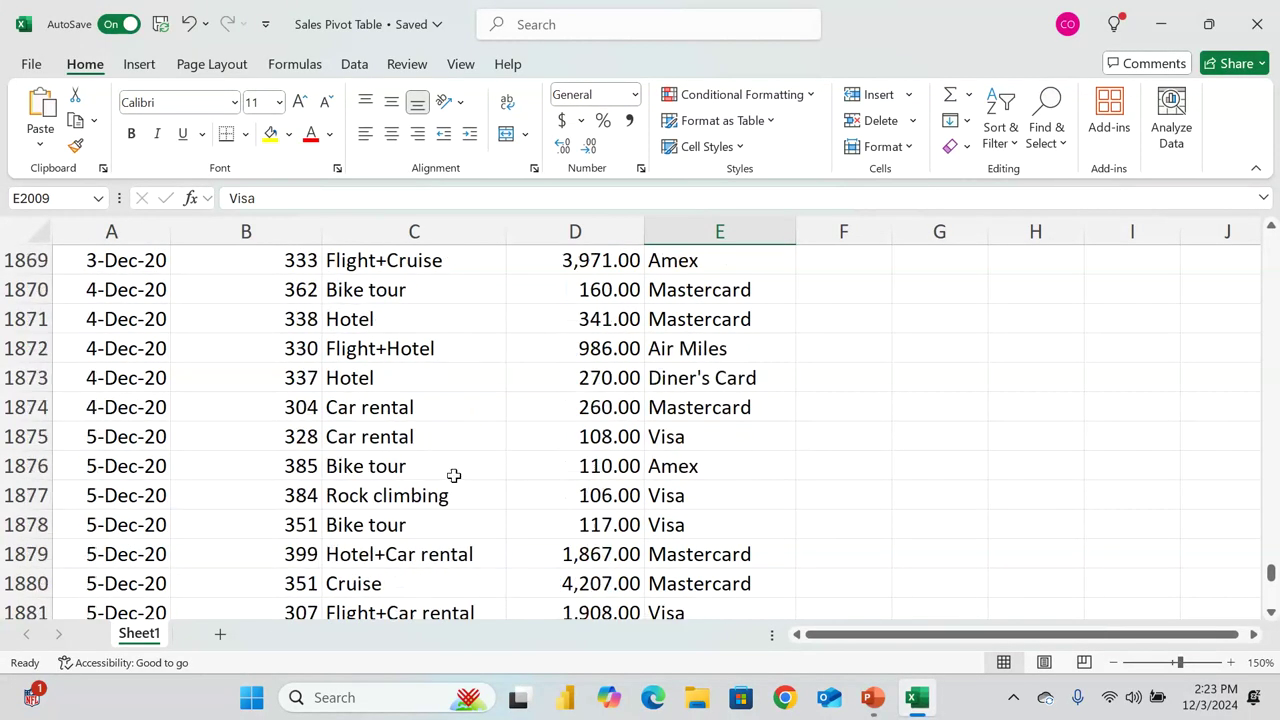
{"action": "scroll", "coordinate": [427, 382], "scroll_direction": "up", "scroll_amount": 18}
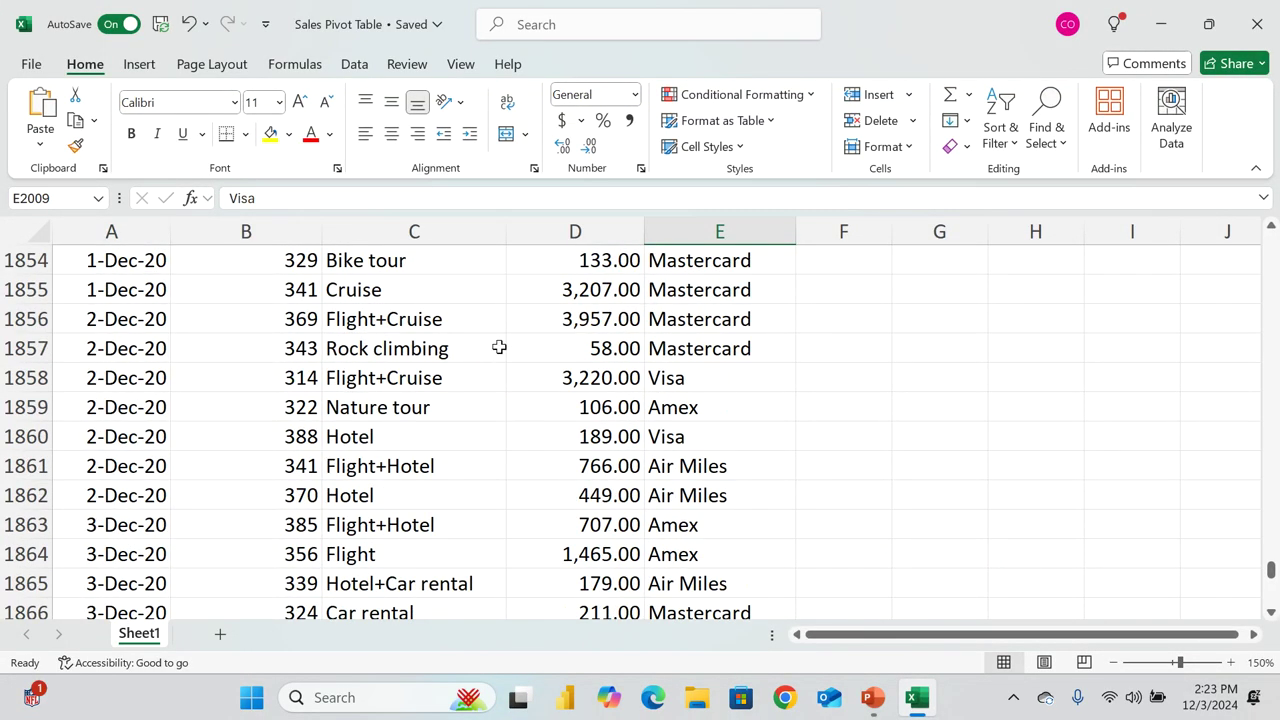
{"action": "key", "text": "ctrl+Home"}
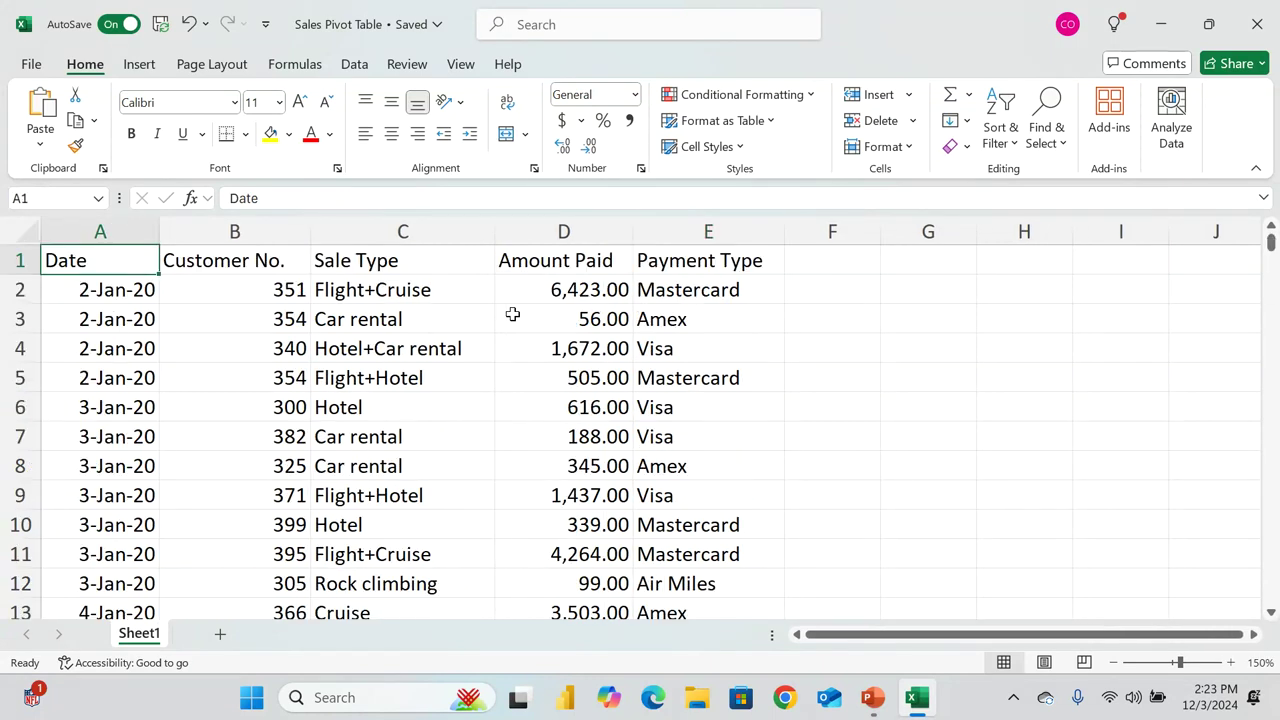
{"action": "left_click", "coordinate": [585, 228]}
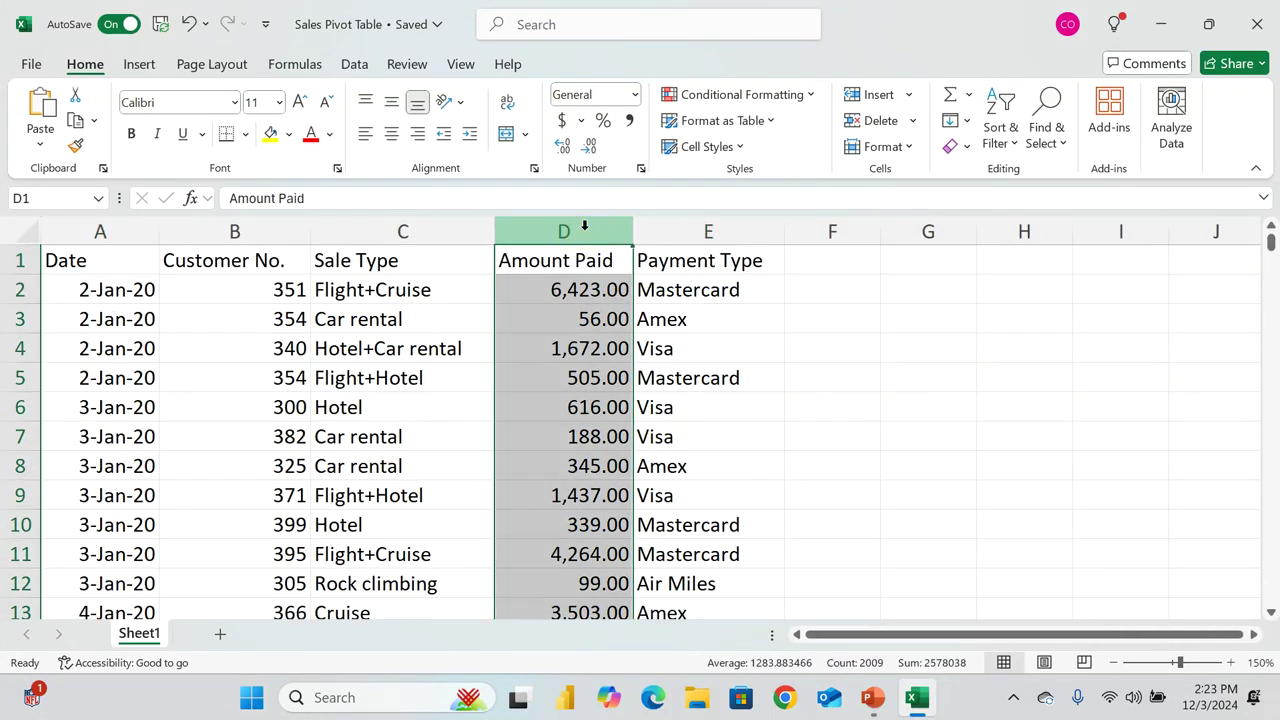
{"action": "left_click", "coordinate": [330, 402]}
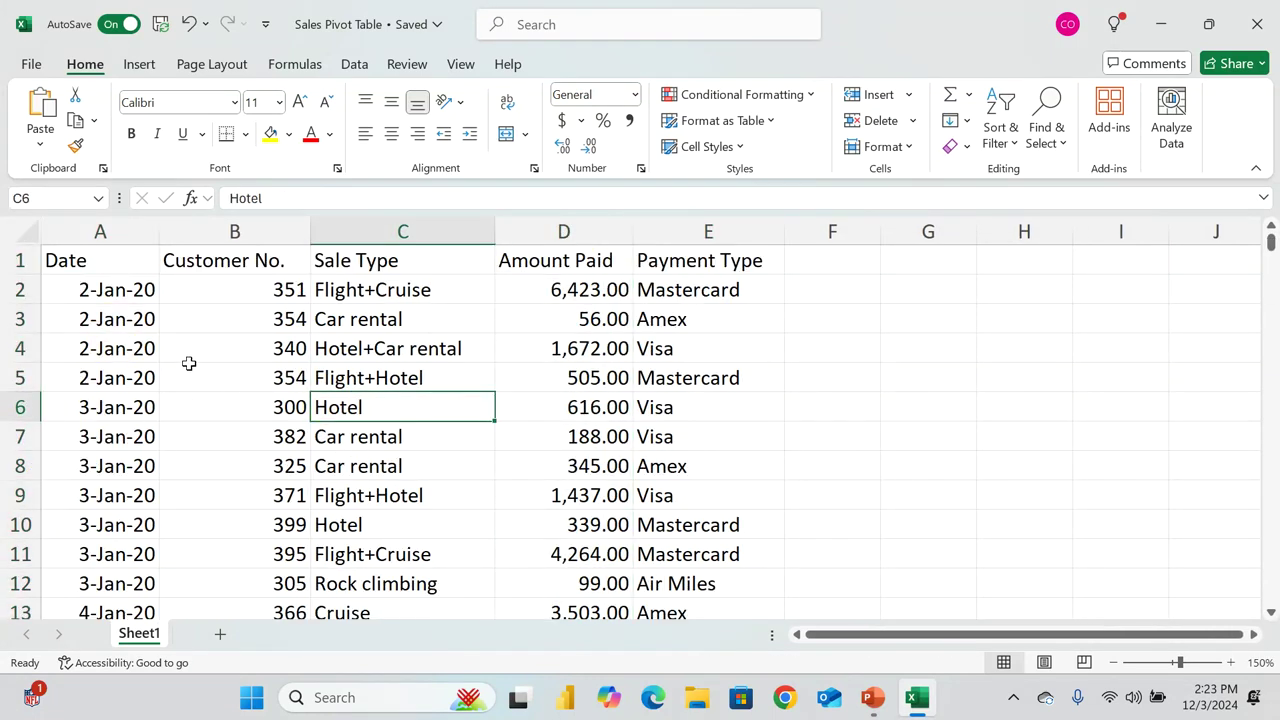
{"action": "left_click", "coordinate": [212, 376]}
{"action": "left_click_drag", "start_coordinate": [410, 466], "coordinate": [428, 490]}
{"action": "left_click", "coordinate": [110, 436]}
{"action": "left_click", "coordinate": [270, 378]}
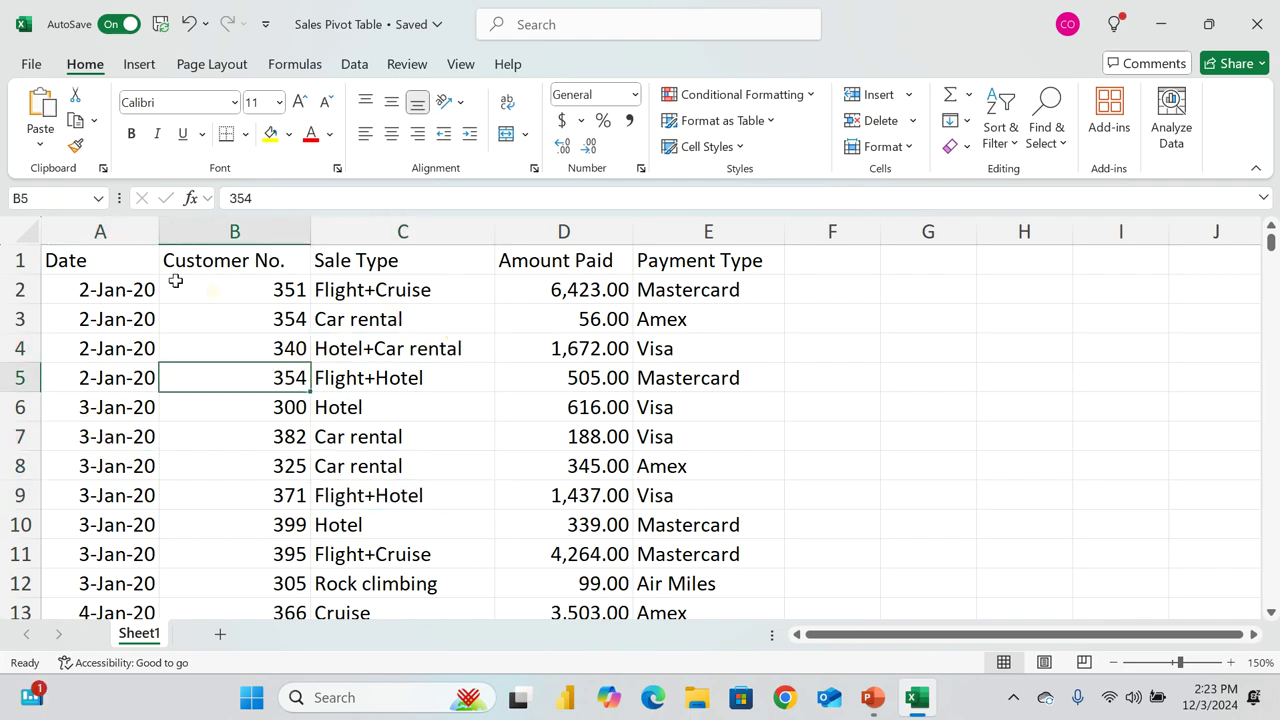
{"action": "left_click_drag", "start_coordinate": [105, 228], "coordinate": [723, 234]}
{"action": "left_click", "coordinate": [220, 405]}
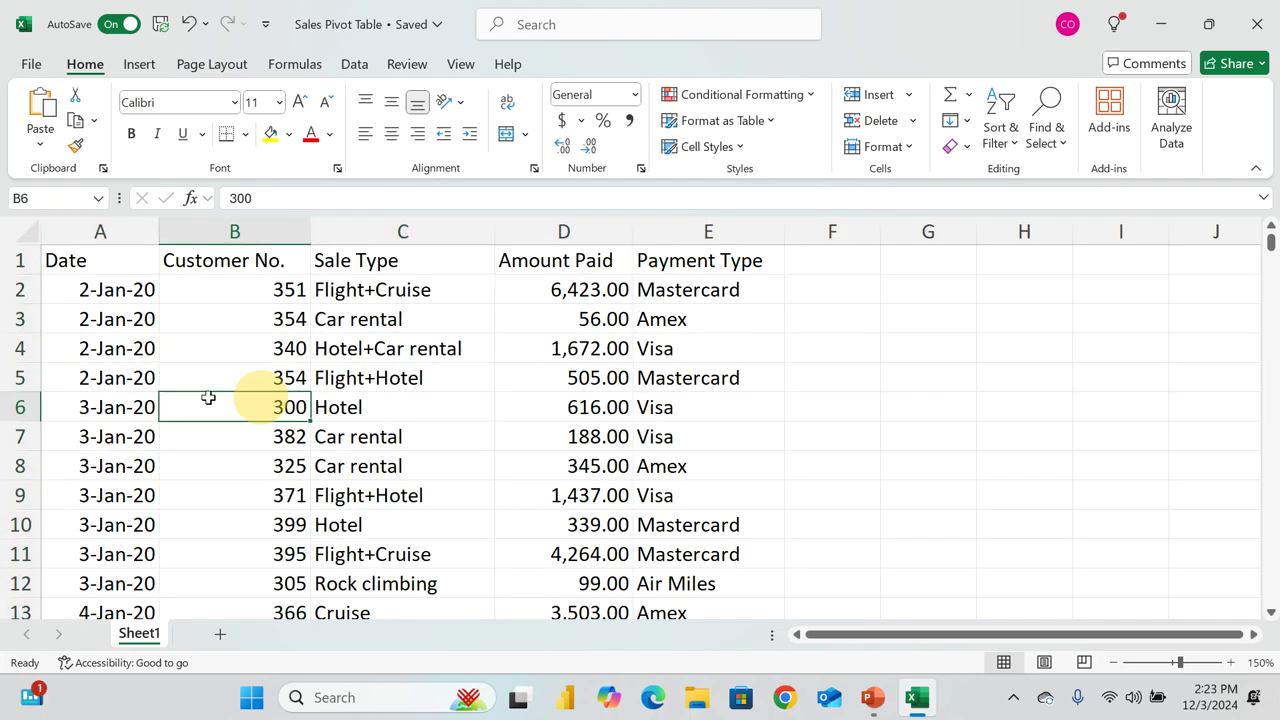
{"action": "left_click", "coordinate": [113, 436]}
Insert a PivotTable on a new worksheet from the table range Sheet1!$A$1:$E$2009, starting from a cell inside the data
{"action": "left_click", "coordinate": [392, 490]}
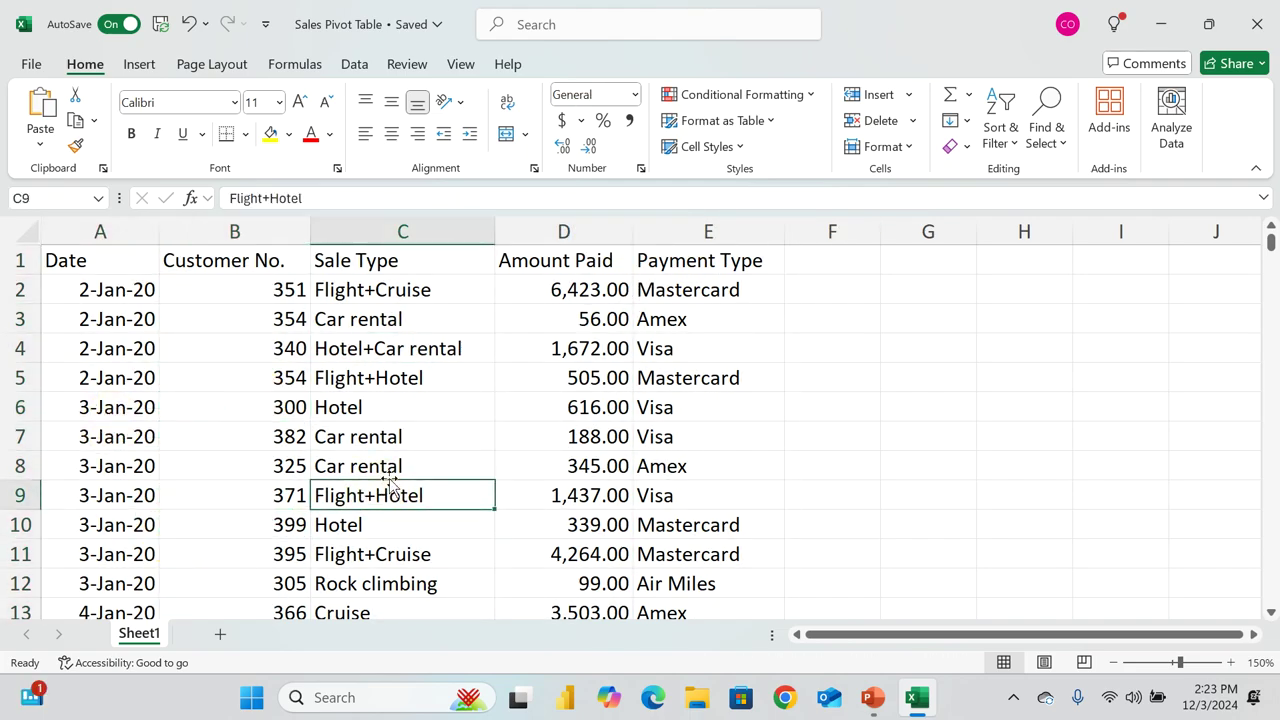
{"action": "left_click", "coordinate": [142, 66]}
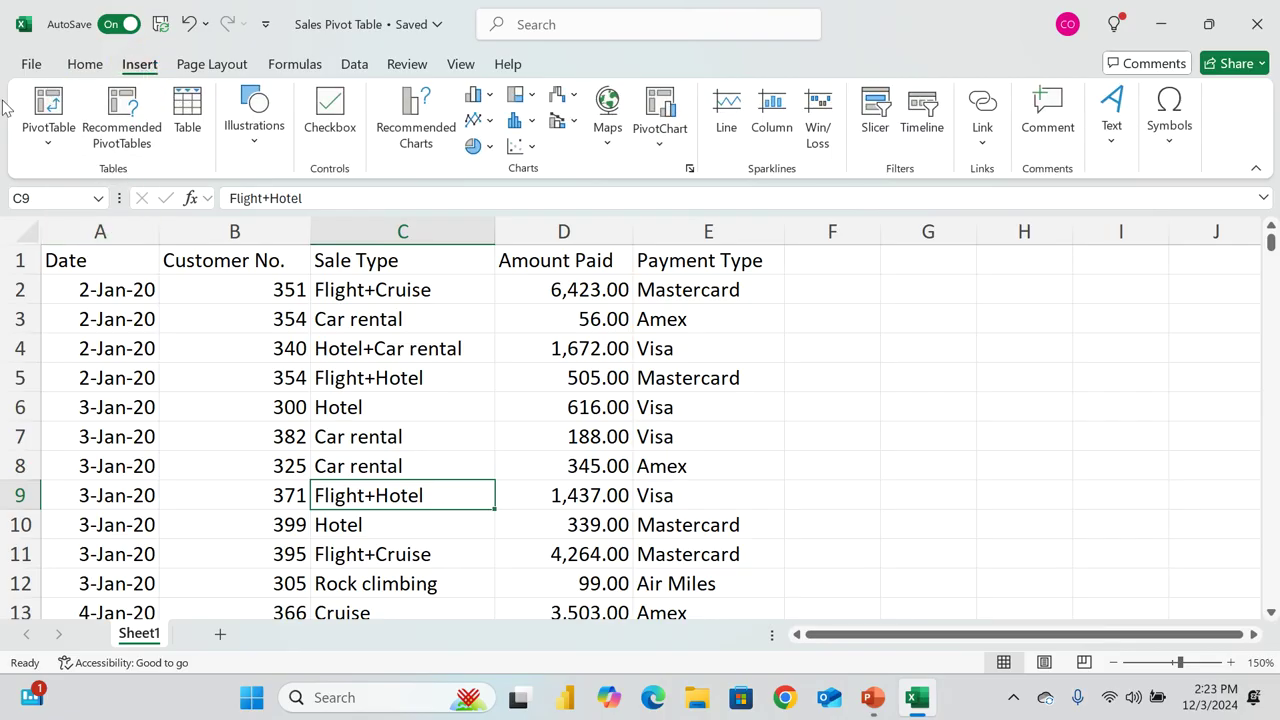
{"action": "left_click", "coordinate": [62, 135]}
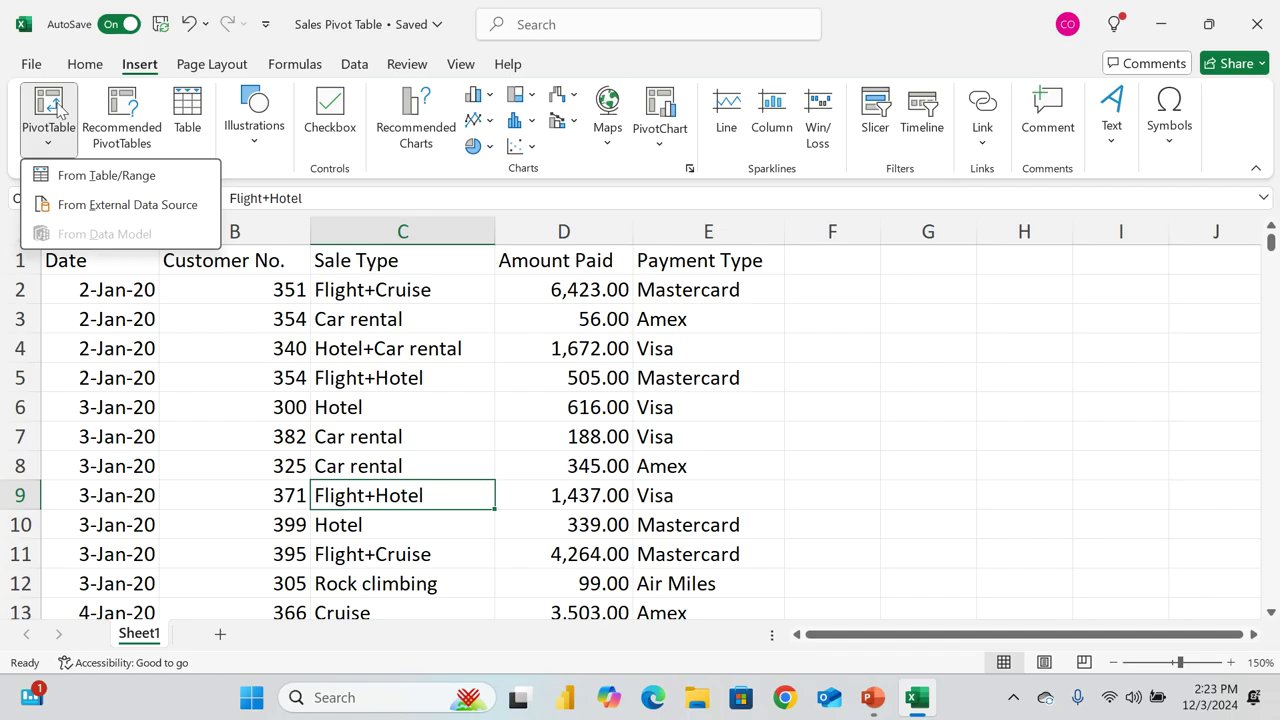
{"action": "left_click", "coordinate": [91, 178]}
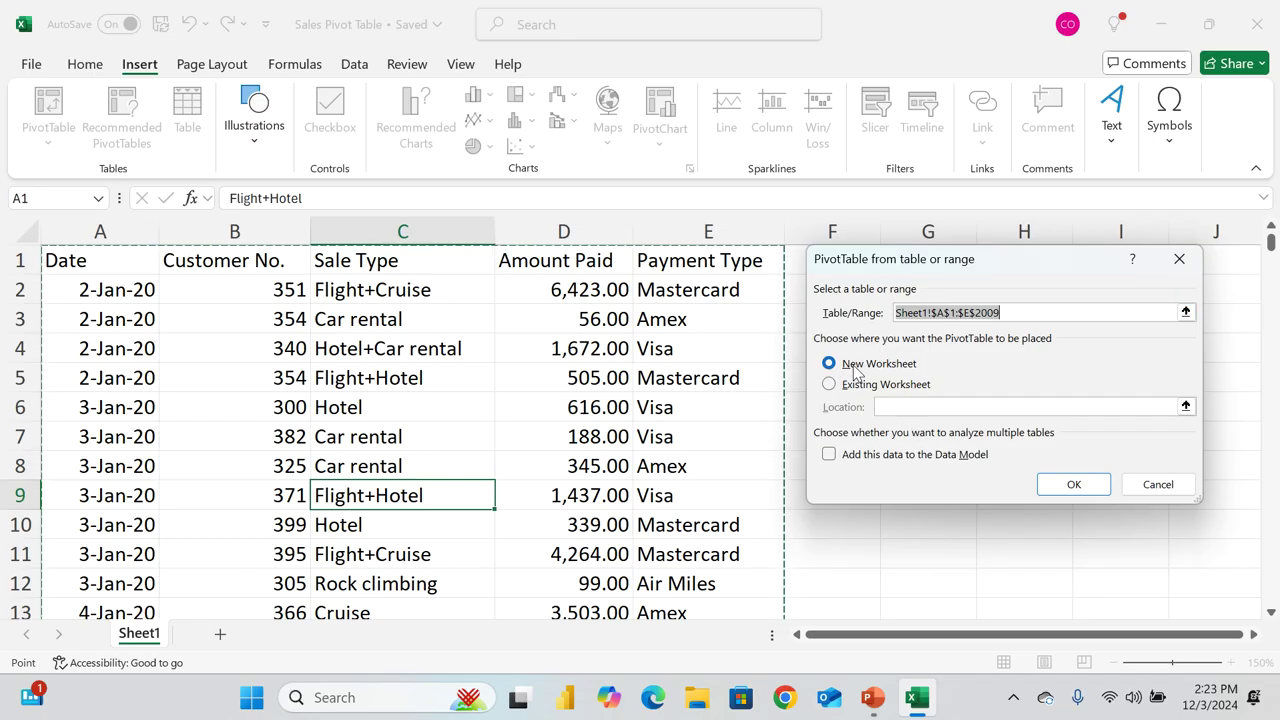
{"action": "left_click", "coordinate": [1060, 485]}
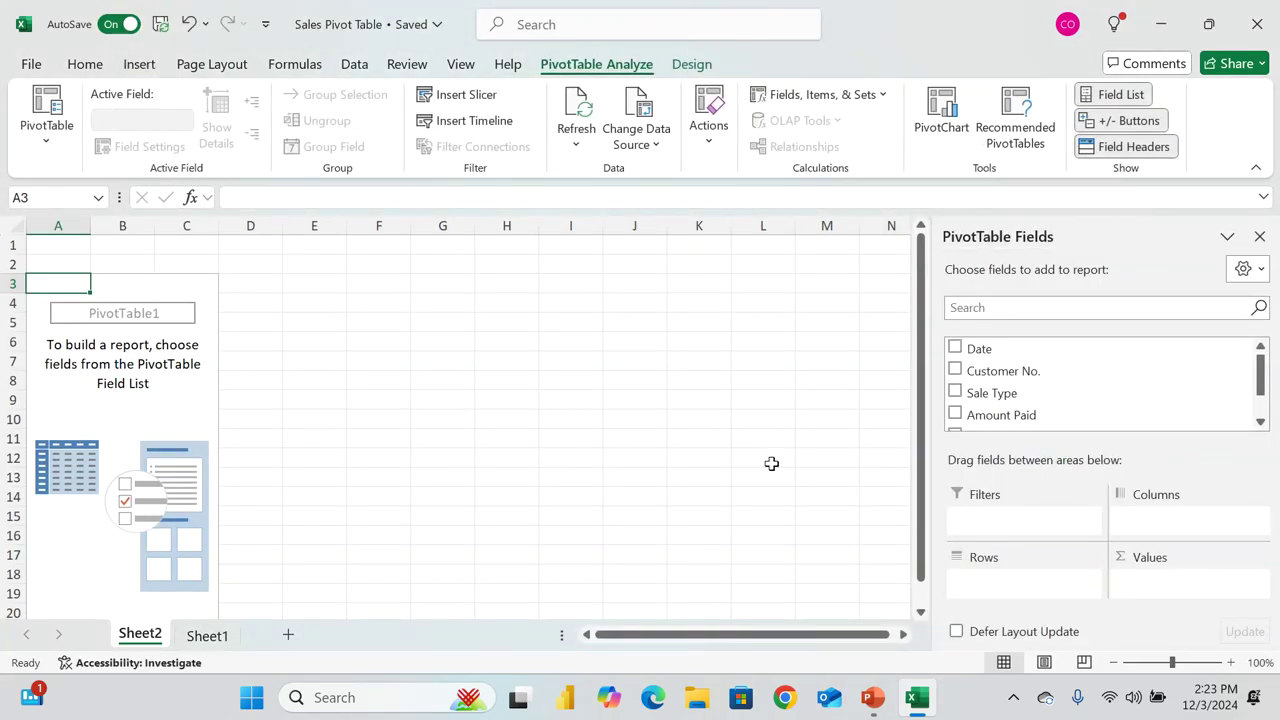
Compare the available PivotTable fields on Sheet2 with the source column headers on Sheet1
{"action": "left_click_drag", "start_coordinate": [1100, 437], "coordinate": [1100, 431]}
{"action": "left_click", "coordinate": [205, 636]}
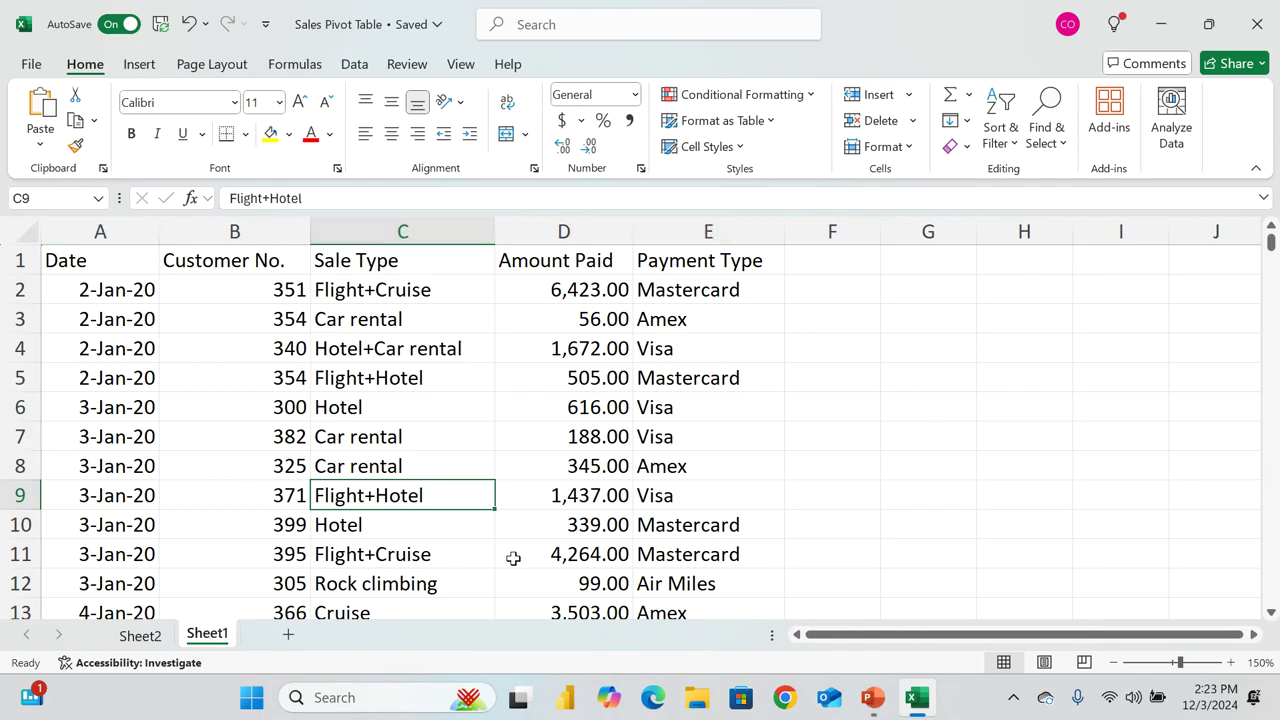
{"action": "left_click", "coordinate": [140, 636]}
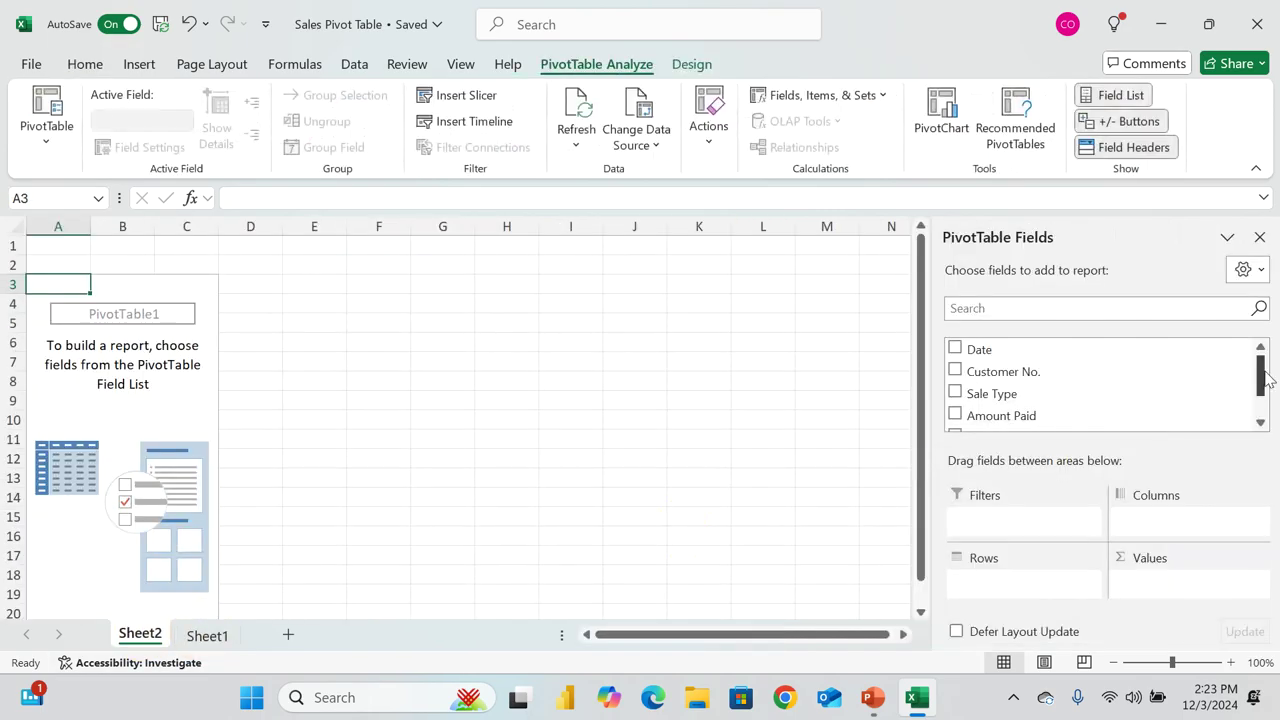
{"action": "left_click_drag", "start_coordinate": [1261, 376], "coordinate": [1258, 345]}
{"action": "left_click", "coordinate": [1262, 422]}
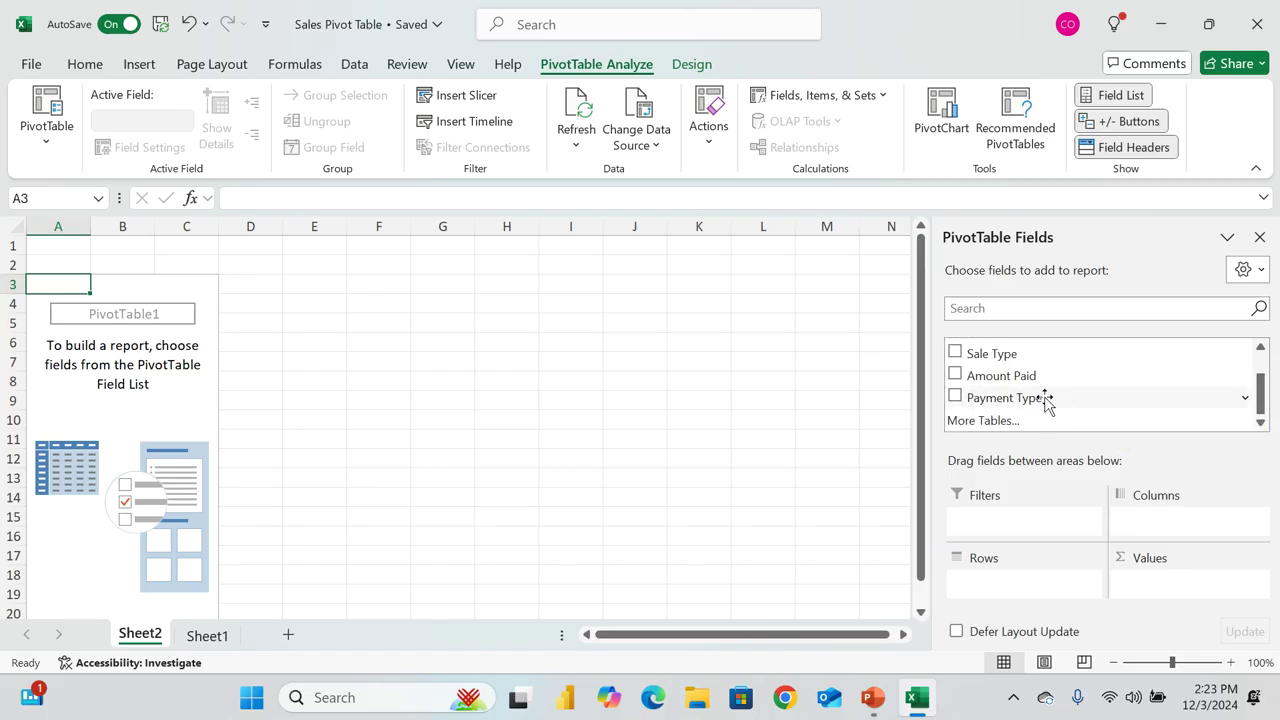
Zoom Sheet2 out to 80% and narrow the PivotTable Fields pane slightly
{"action": "left_click", "coordinate": [1114, 663]}
{"action": "left_click", "coordinate": [1114, 663]}
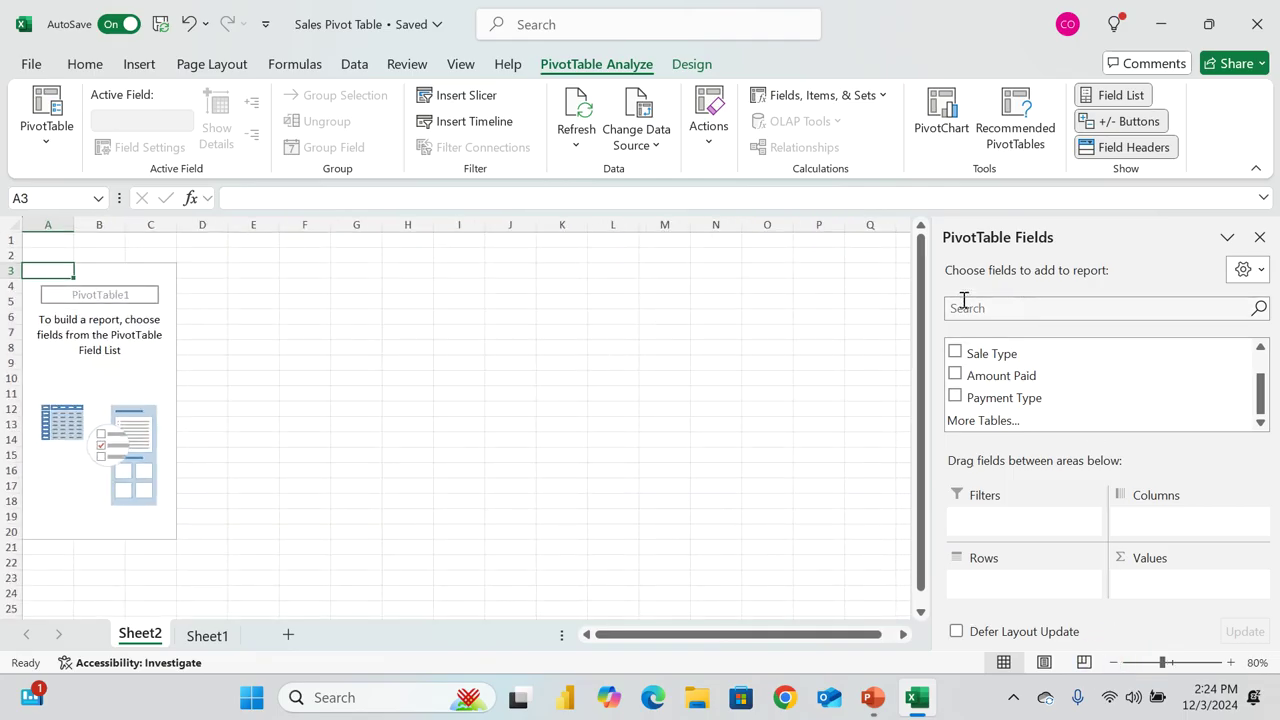
{"action": "left_click_drag", "start_coordinate": [931, 295], "coordinate": [959, 292]}
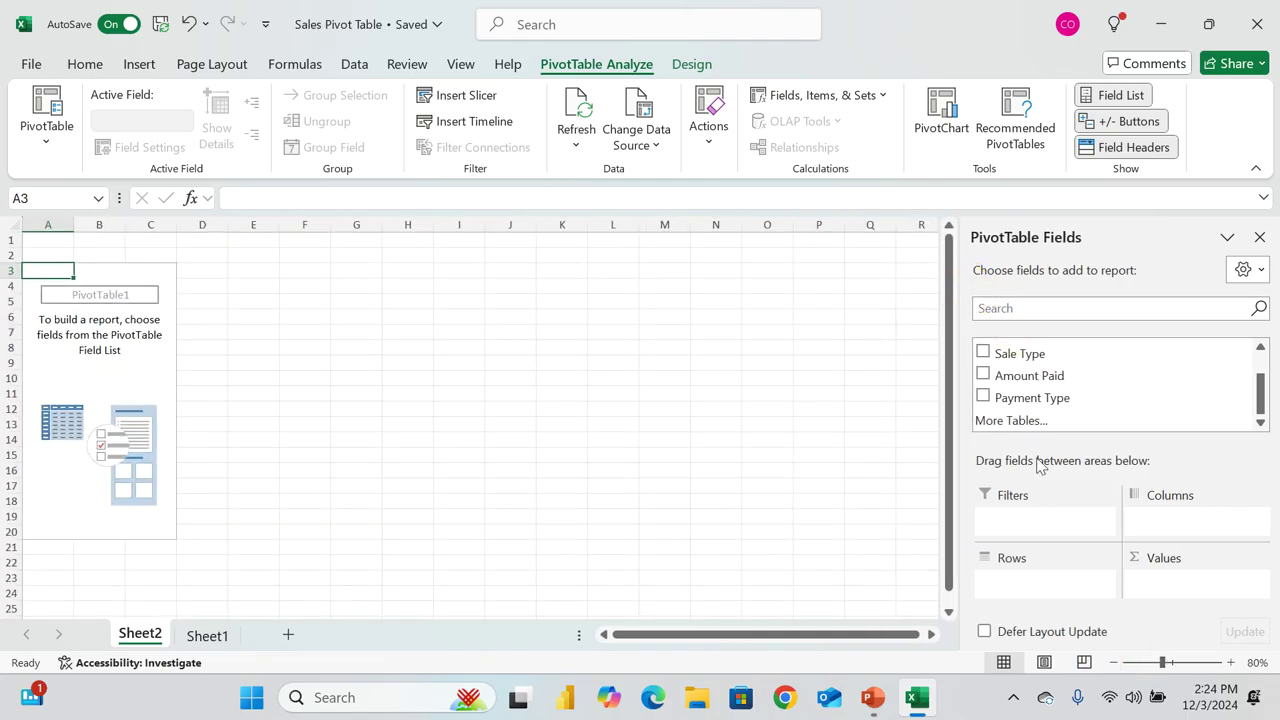
Add the Amount Paid field to the PivotTable values as a sum and zoom Sheet2 to 100%
{"action": "scroll", "coordinate": [1037, 374], "scroll_direction": "up", "scroll_amount": 1}
{"action": "scroll", "coordinate": [1037, 400], "scroll_direction": "down", "scroll_amount": 1}
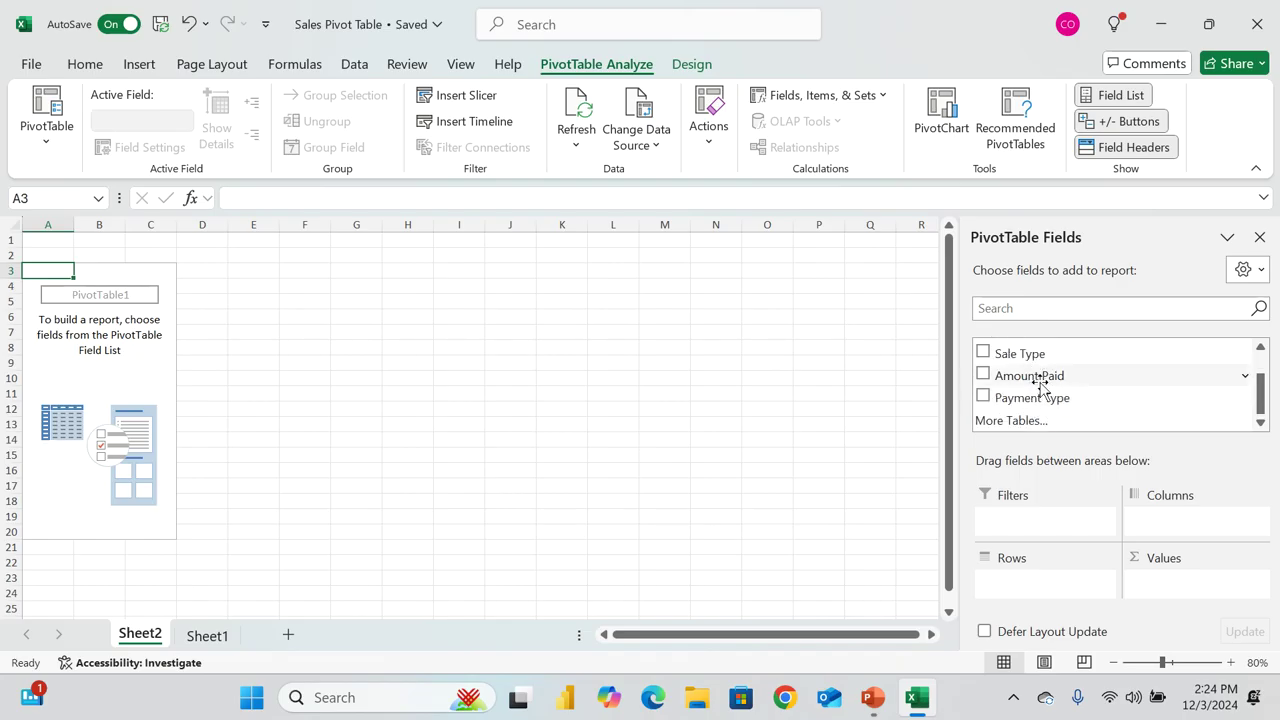
{"action": "left_click_drag", "start_coordinate": [1040, 383], "coordinate": [1157, 588]}
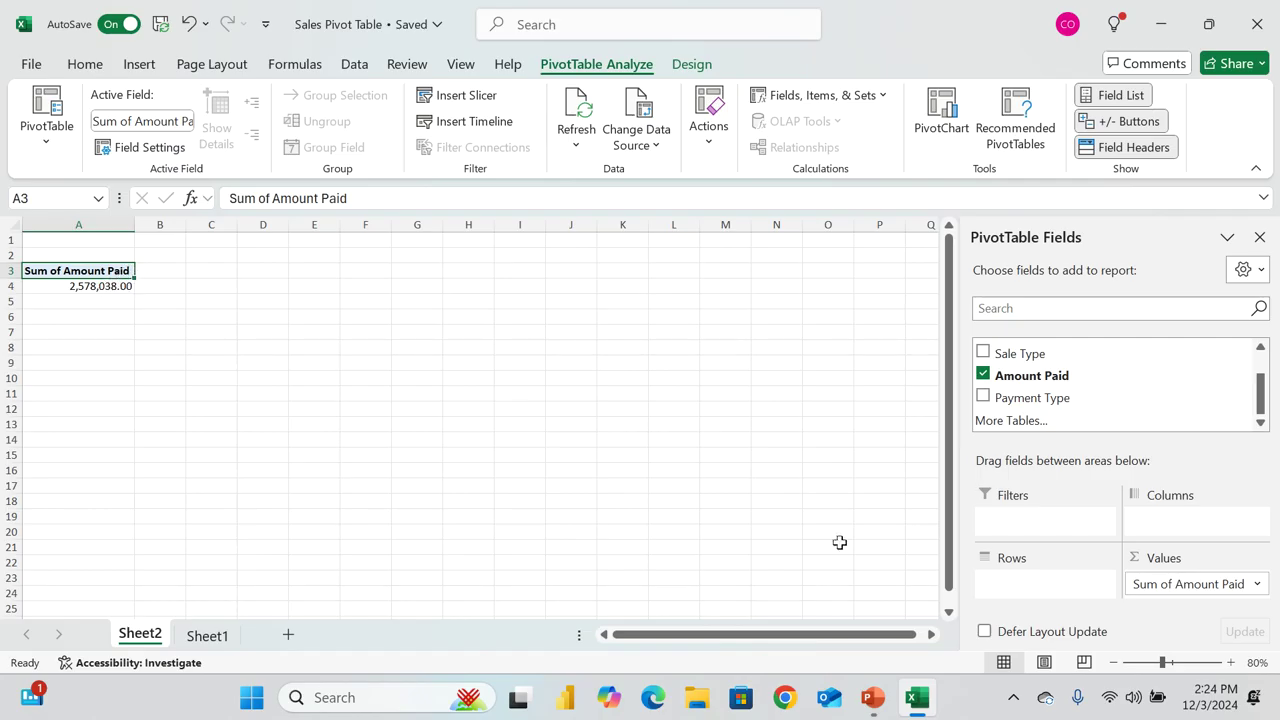
{"action": "left_click", "coordinate": [1230, 662]}
{"action": "left_click", "coordinate": [1230, 662]}
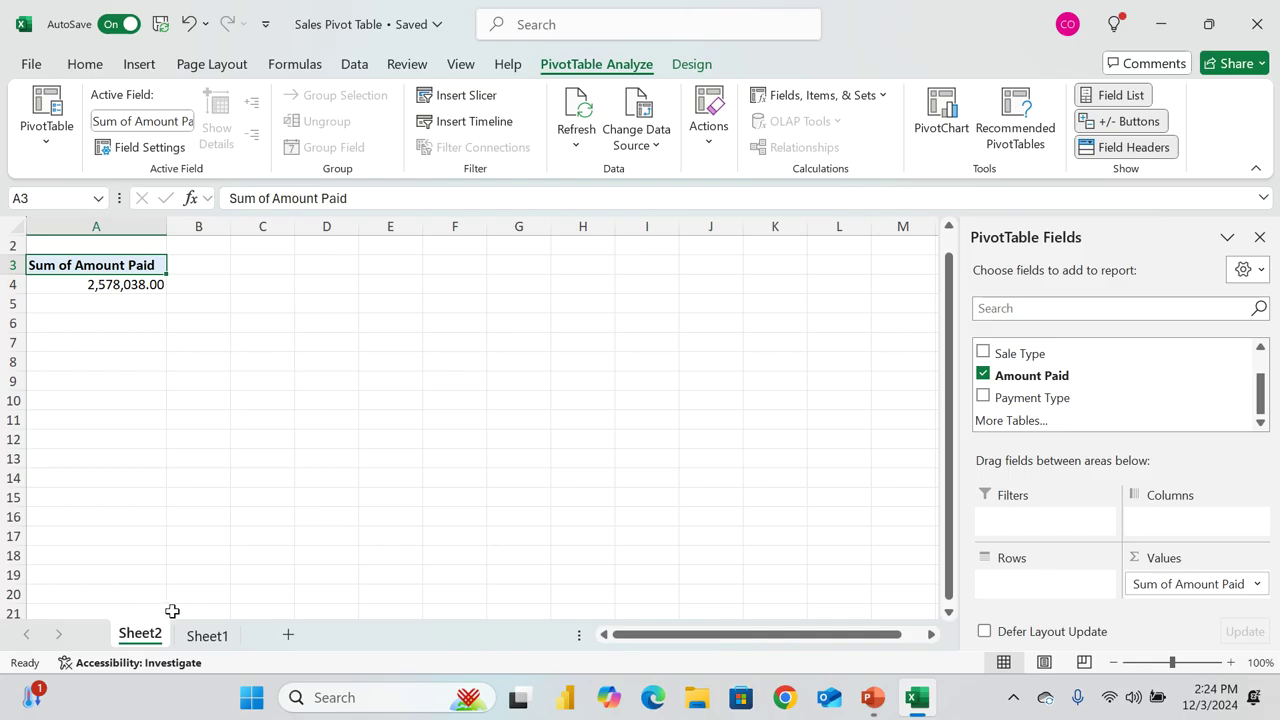
Check the PivotTable total against the sum of all Amount Paid values from D2 down on Sheet1
{"action": "left_click", "coordinate": [207, 635]}
{"action": "left_click", "coordinate": [562, 258]}
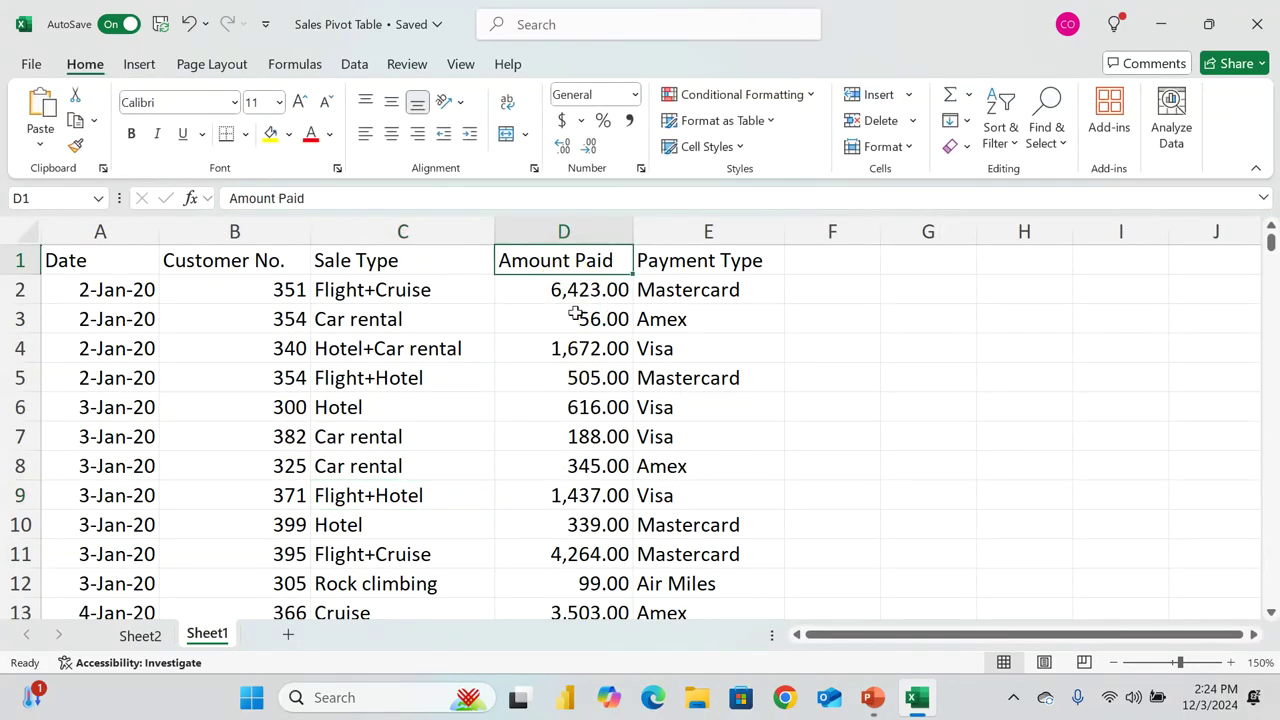
{"action": "left_click", "coordinate": [578, 292]}
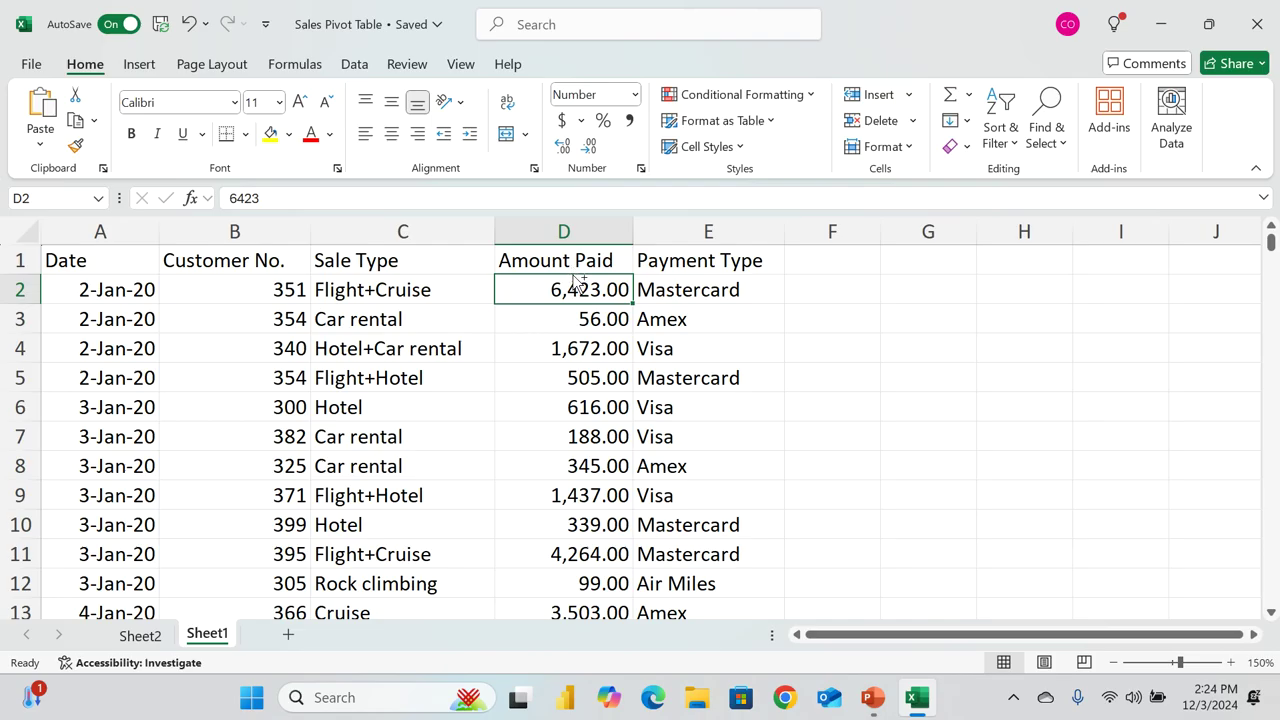
{"action": "key", "text": "ctrl+shift+Down"}
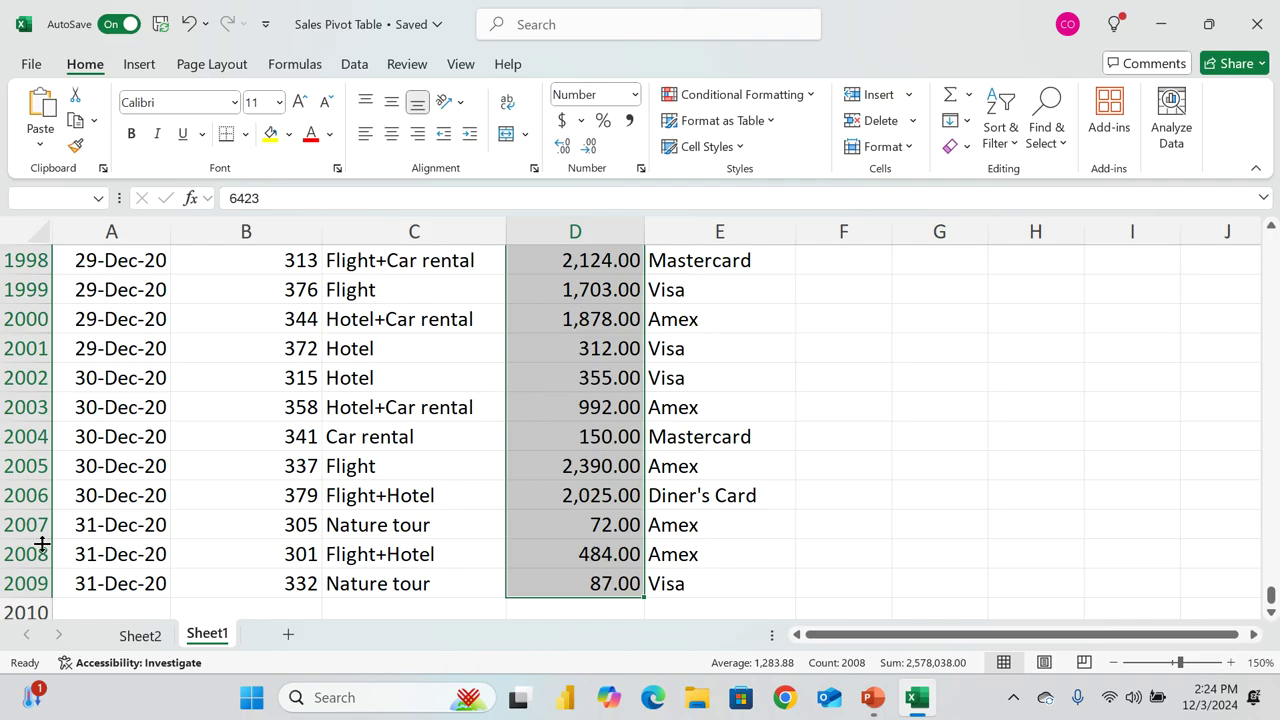
{"action": "left_click", "coordinate": [150, 634]}
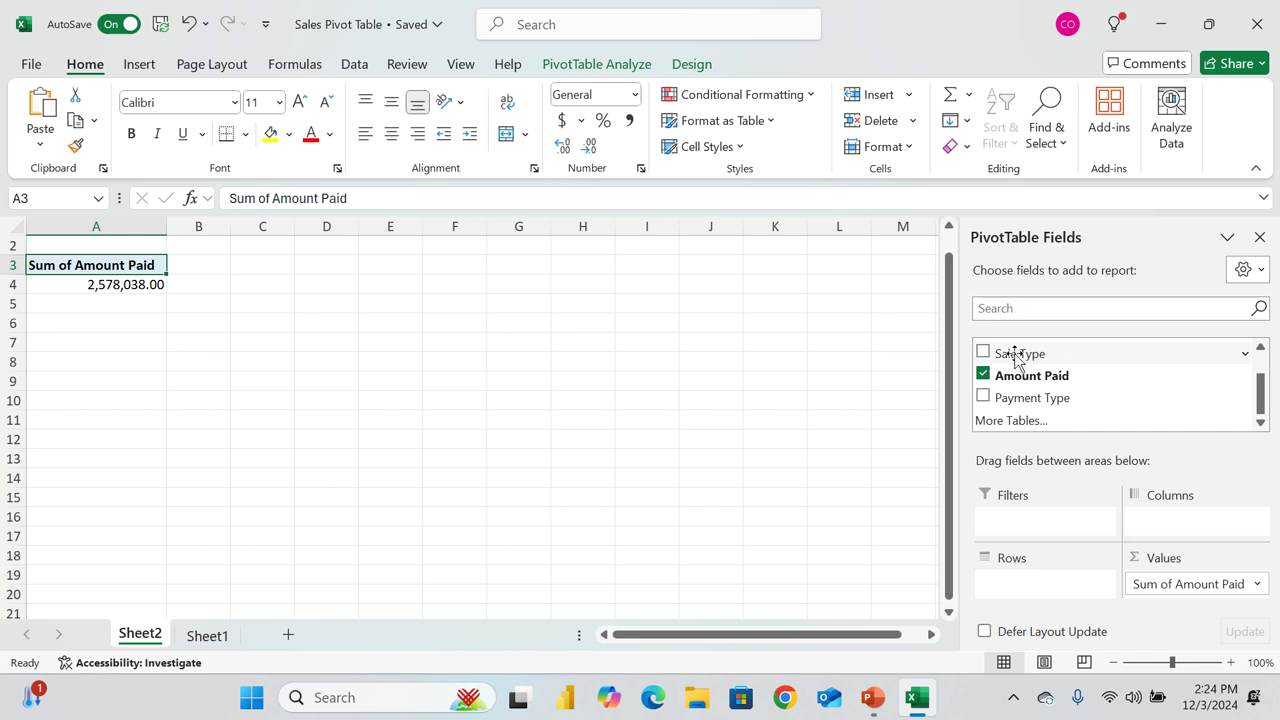
Break the amounts down by Sale Type in the rows, and replace that row field with Payment Type
{"action": "left_click_drag", "start_coordinate": [1015, 355], "coordinate": [1045, 584]}
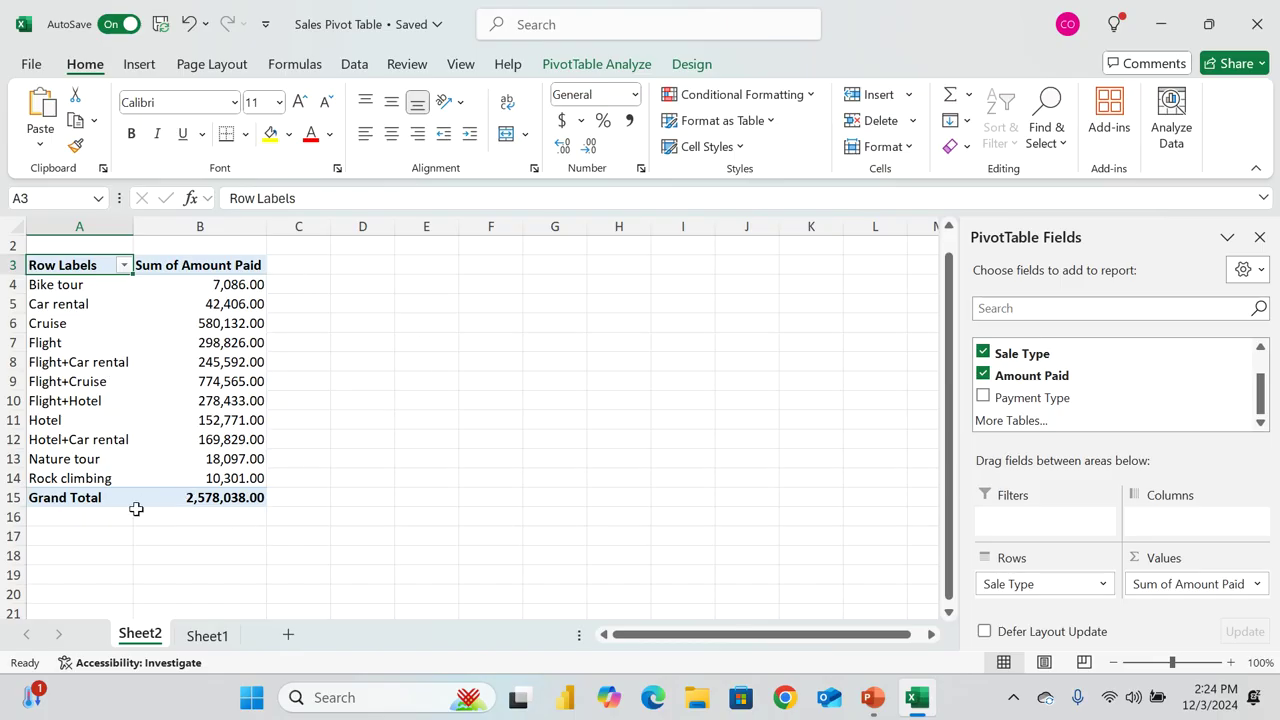
{"action": "left_click", "coordinate": [214, 498]}
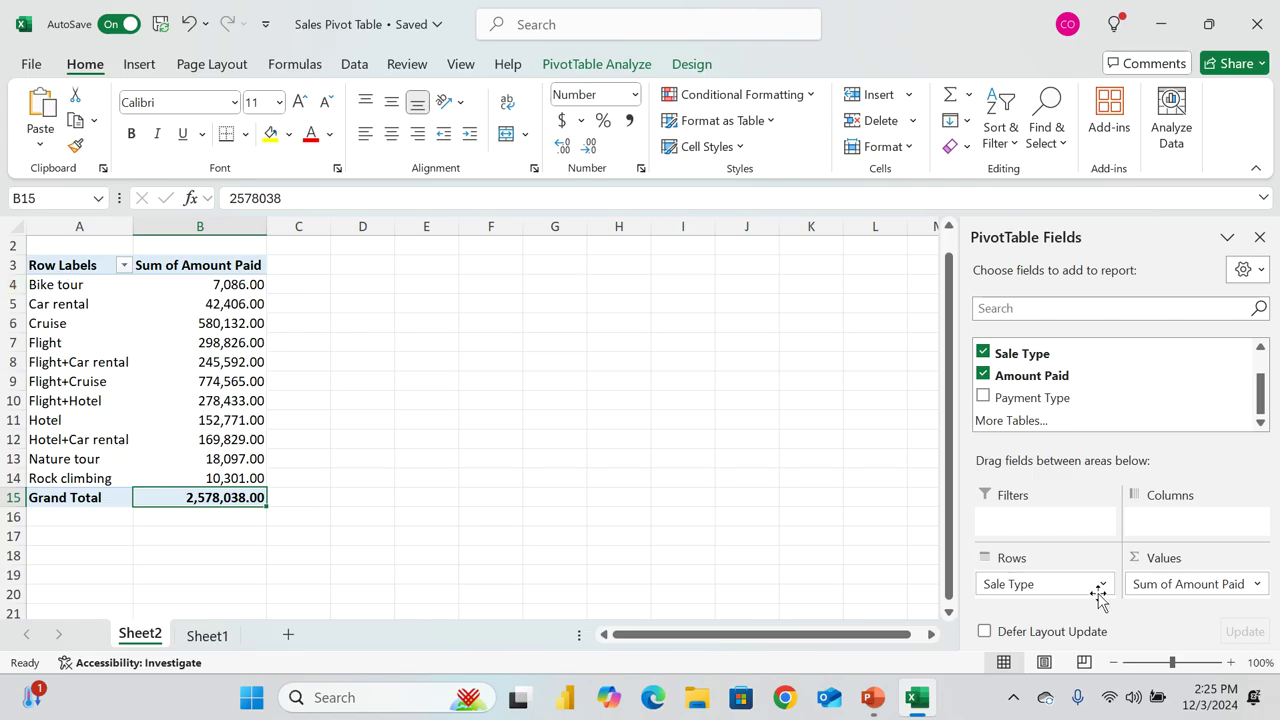
{"action": "left_click", "coordinate": [983, 352]}
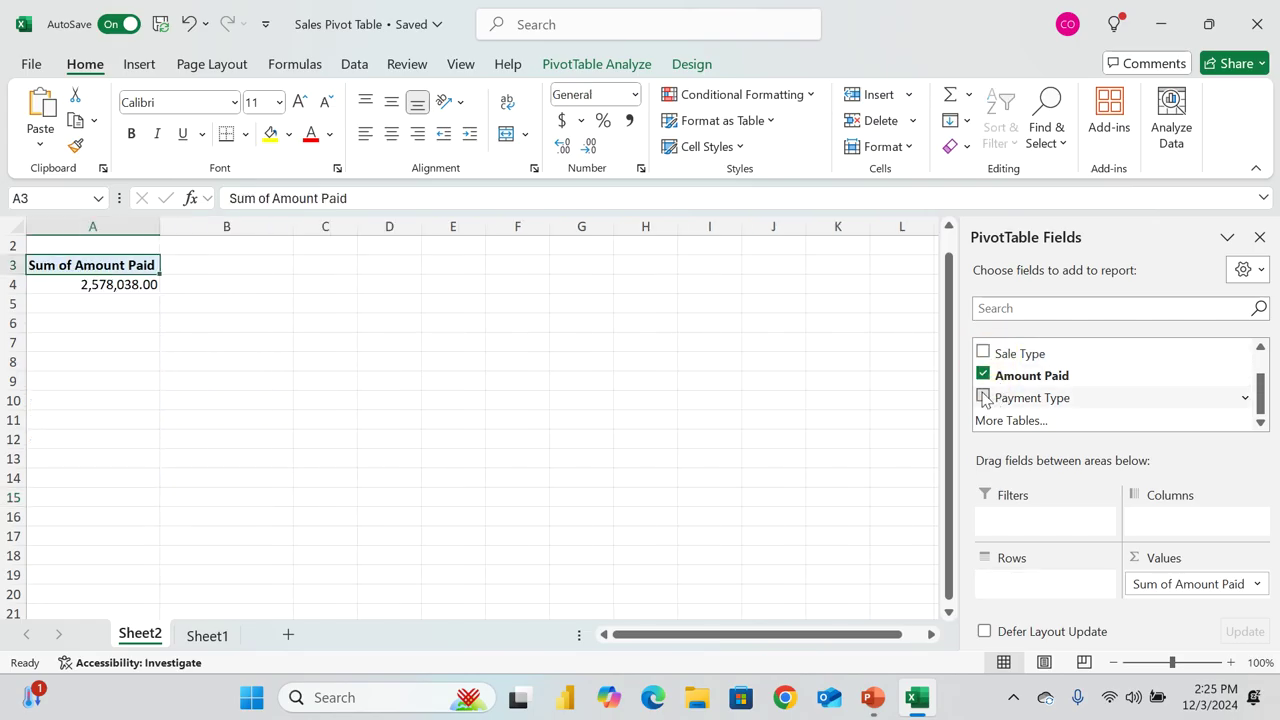
{"action": "left_click", "coordinate": [983, 397]}
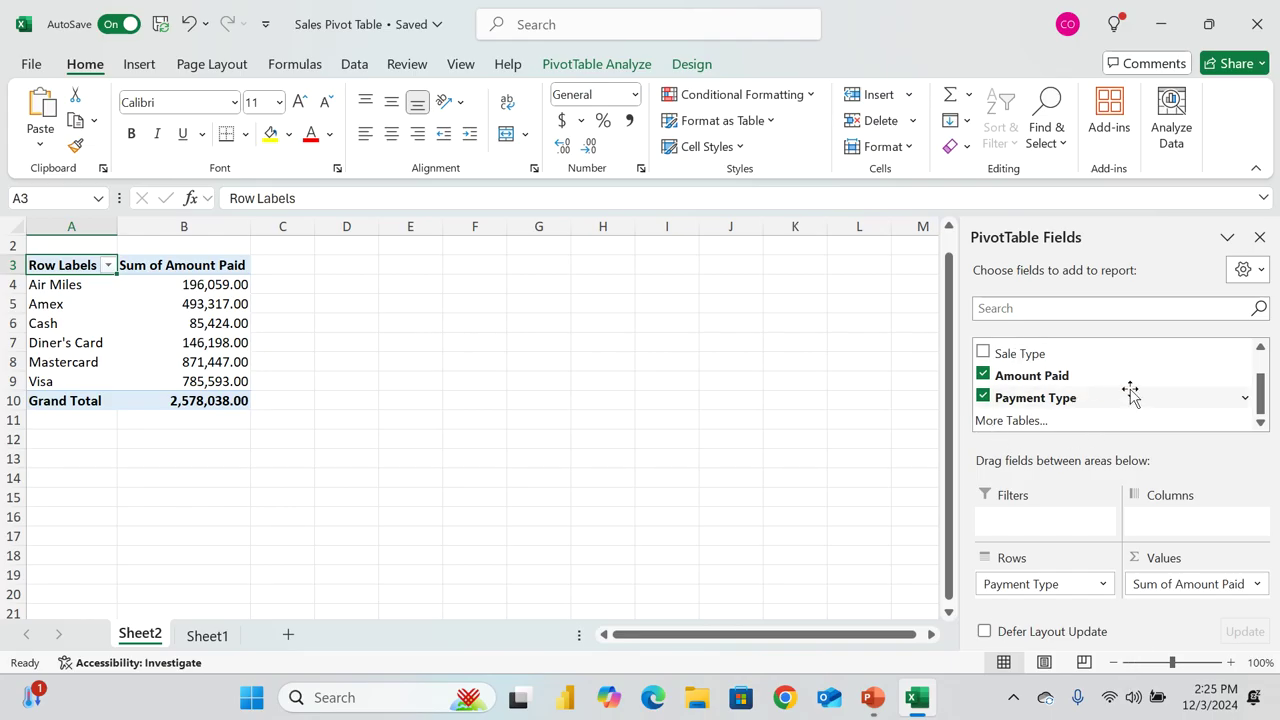
Add Sale Type to the columns and swap the two fields so Sale Type forms the rows and Payment Type the columns
{"action": "scroll", "coordinate": [1190, 388], "scroll_direction": "up", "scroll_amount": 1}
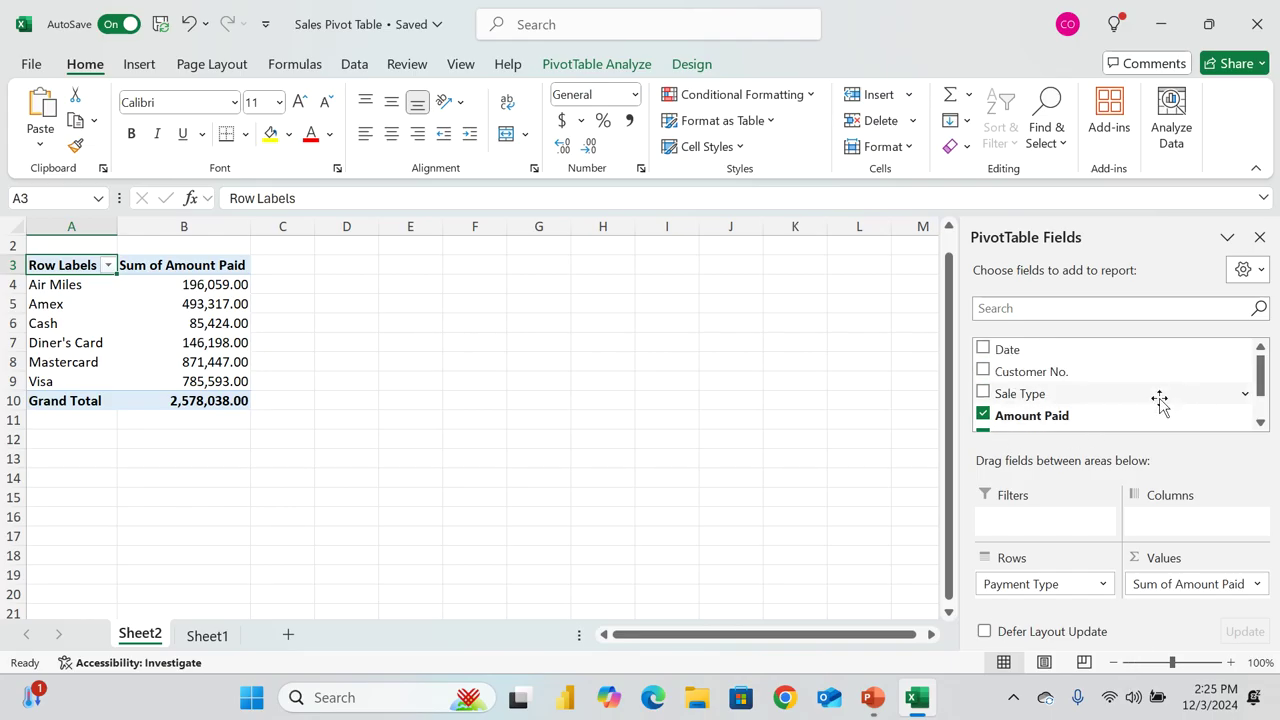
{"action": "left_click_drag", "start_coordinate": [1013, 393], "coordinate": [1205, 527]}
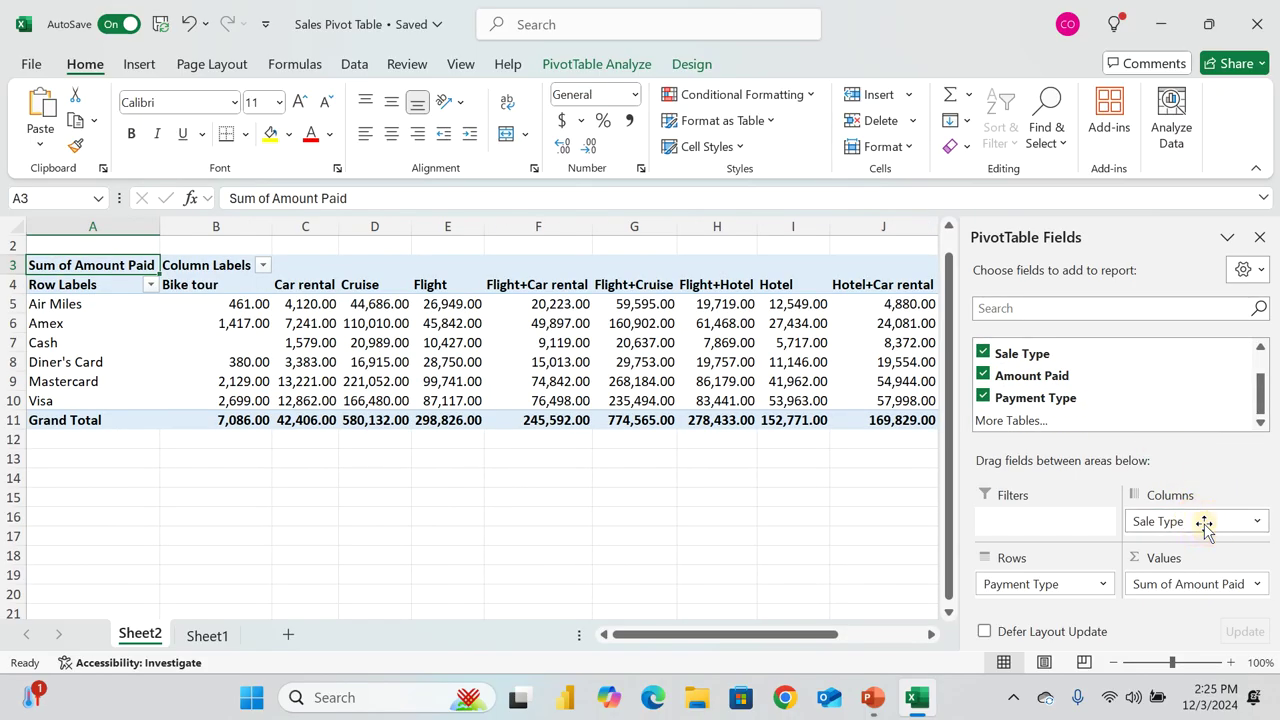
{"action": "mouse_move", "coordinate": [696, 635]}
{"action": "left_mouse_down"}
{"action": "mouse_move", "coordinate": [843, 640]}
{"action": "mouse_move", "coordinate": [720, 643]}
{"action": "left_mouse_up"}
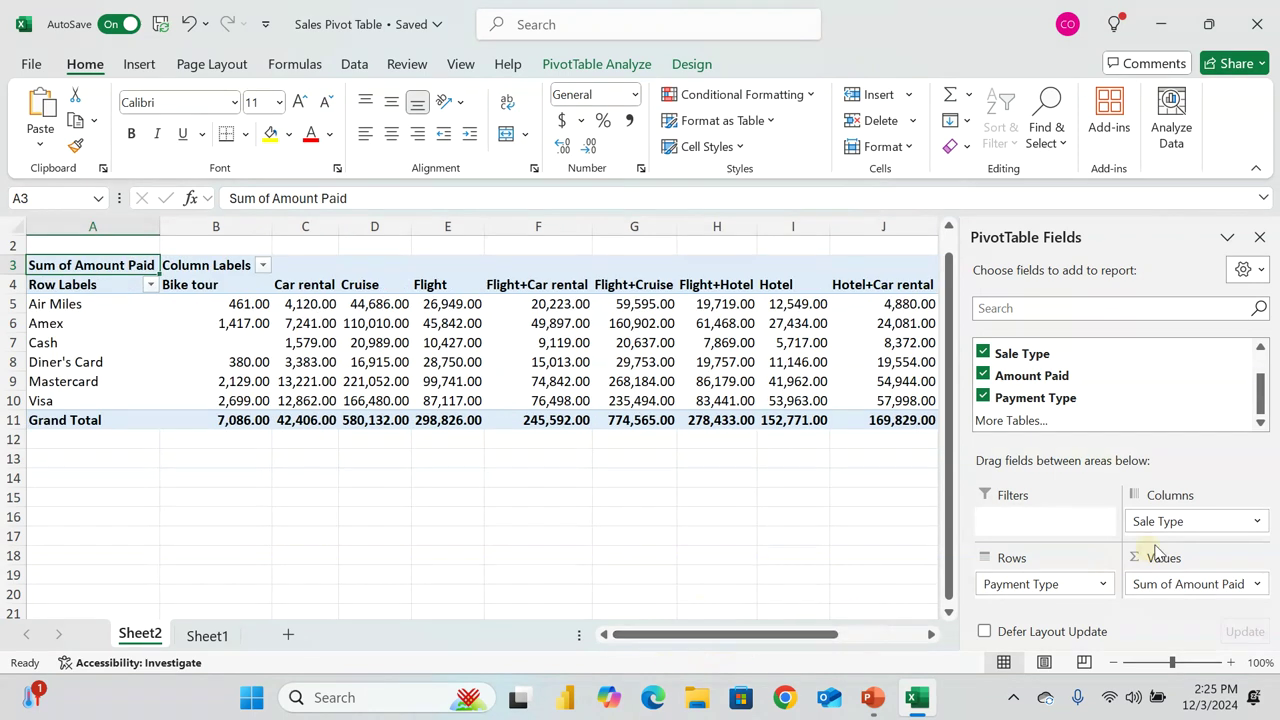
{"action": "mouse_move", "coordinate": [1194, 524]}
{"action": "left_mouse_down"}
{"action": "mouse_move", "coordinate": [1057, 612]}
{"action": "mouse_move", "coordinate": [1057, 586]}
{"action": "mouse_move", "coordinate": [1046, 594]}
{"action": "mouse_move", "coordinate": [1063, 520]}
{"action": "mouse_move", "coordinate": [1165, 505]}
{"action": "mouse_move", "coordinate": [1185, 515]}
{"action": "left_mouse_up"}
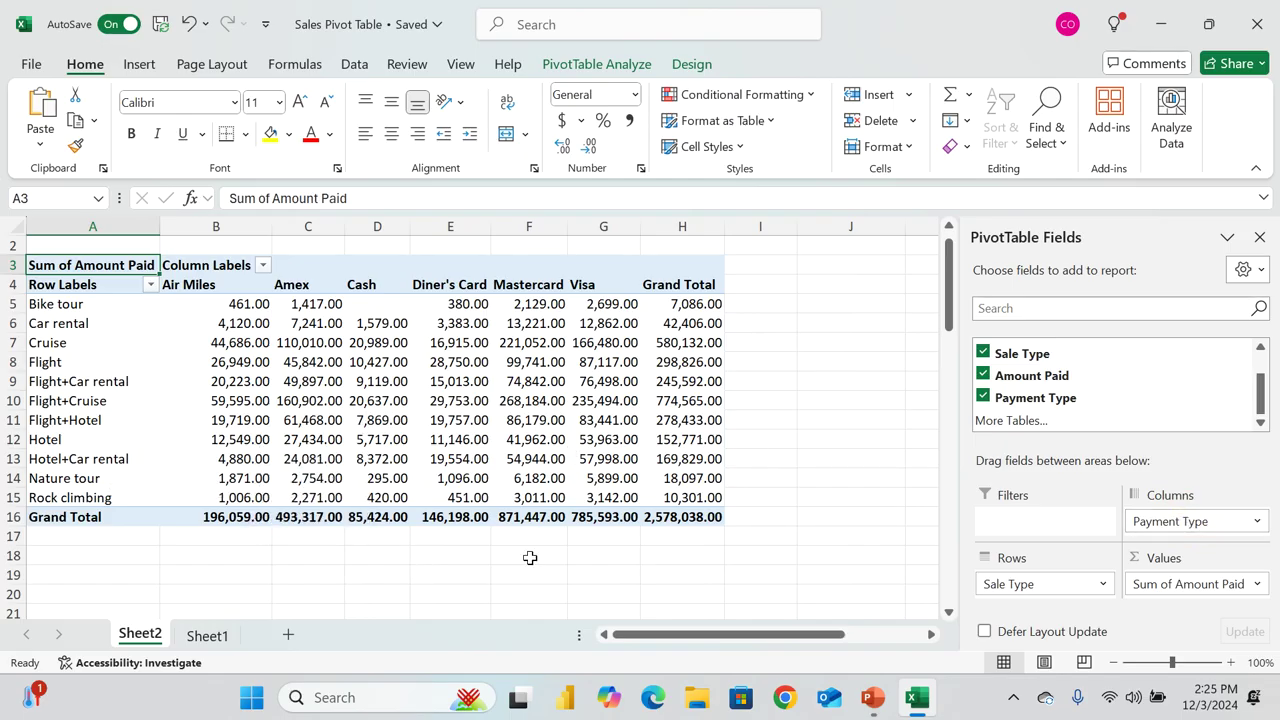
Examine the grand total and the amounts per sale type and payment type, comparing them with the records on Sheet1
{"action": "left_click", "coordinate": [689, 518]}
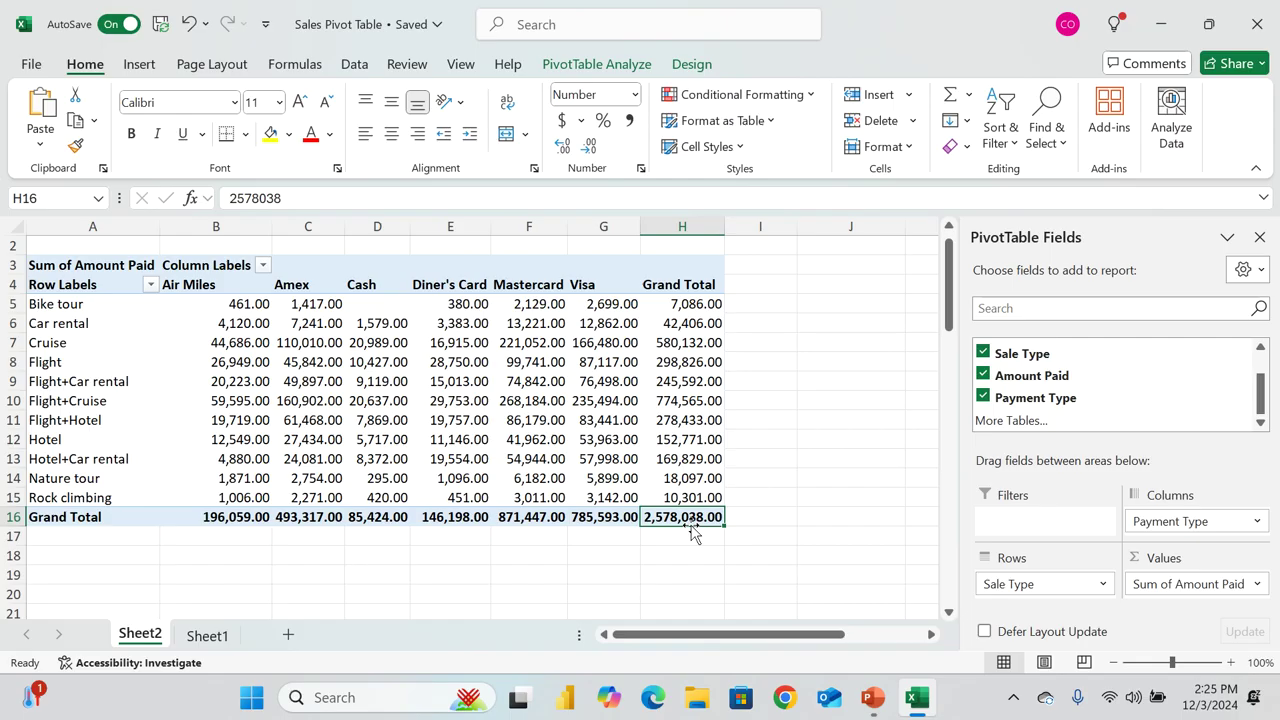
{"action": "left_click", "coordinate": [207, 635]}
{"action": "left_click", "coordinate": [344, 466]}
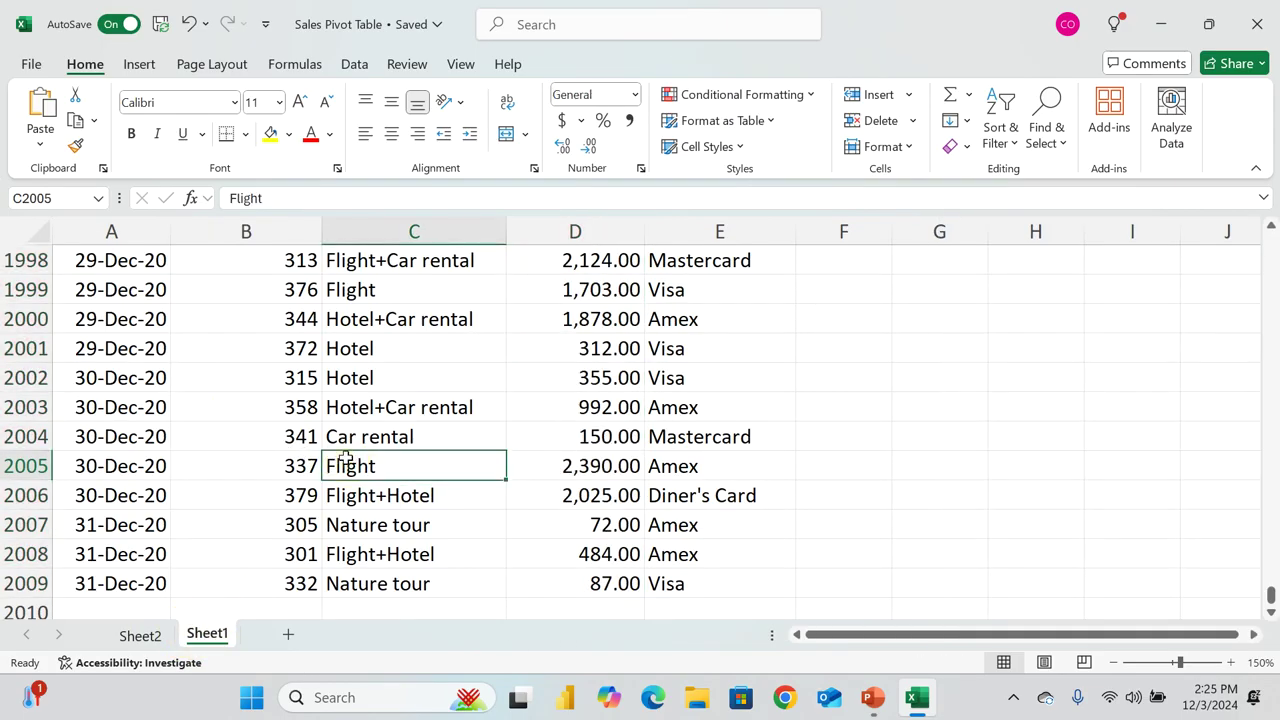
{"action": "left_click", "coordinate": [140, 635]}
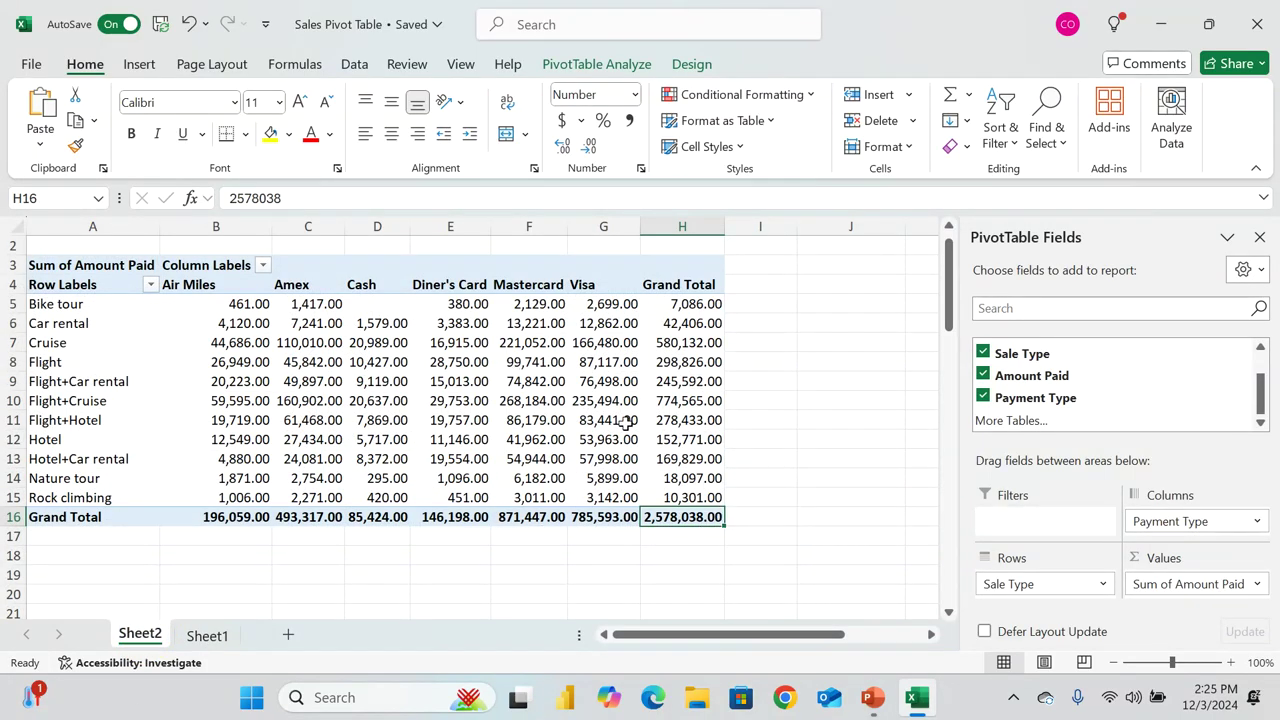
{"action": "mouse_move", "coordinate": [624, 421]}
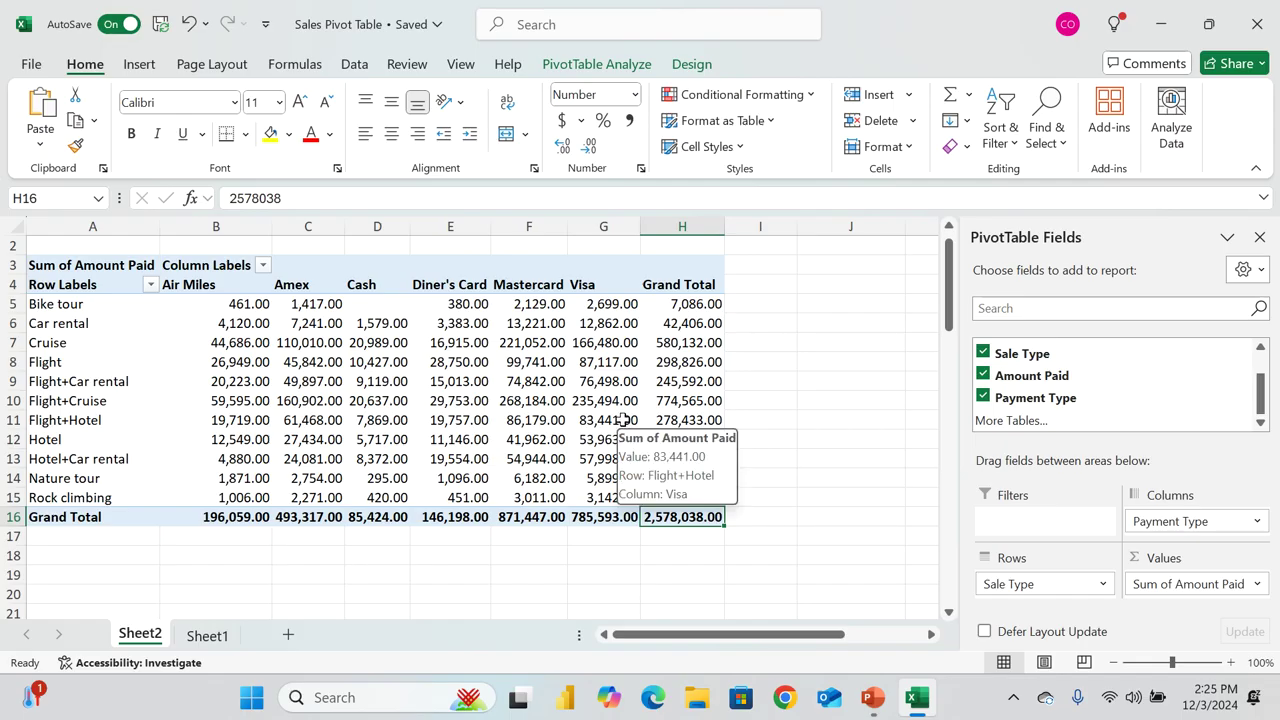
{"action": "mouse_move", "coordinate": [222, 332]}
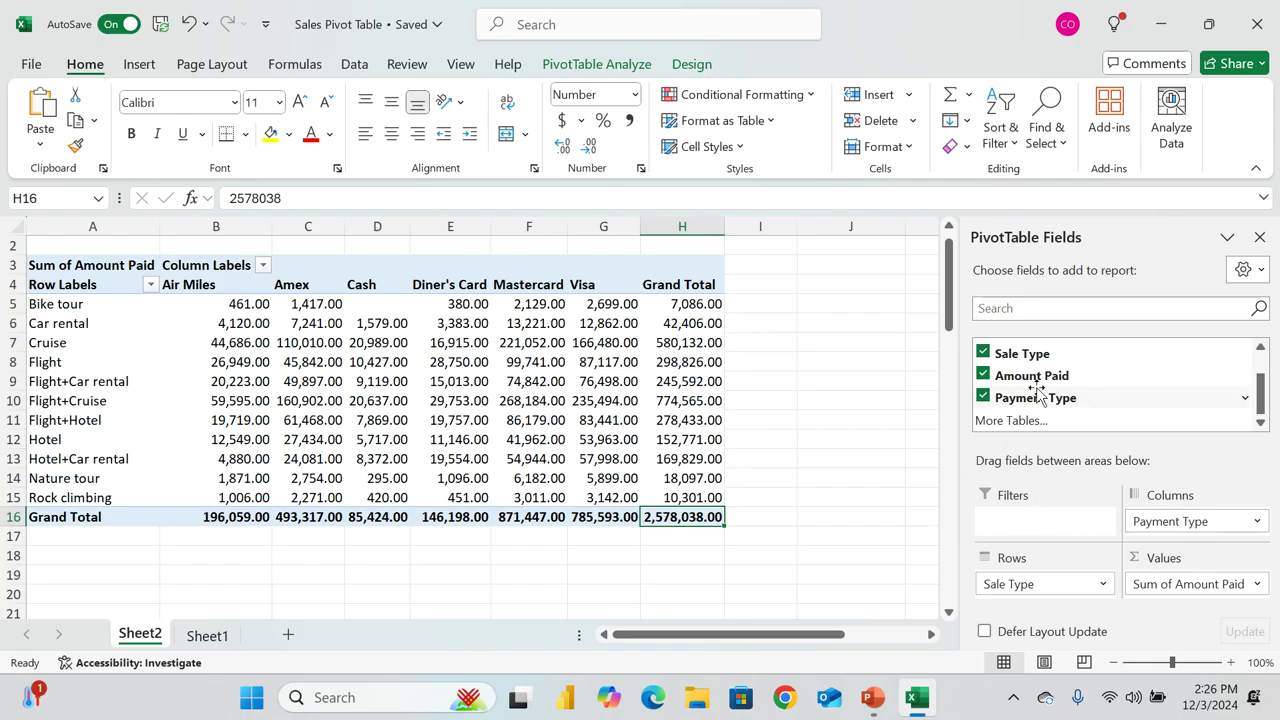
Try Payment Type as a report filter, return it to the columns, and reselect a cell inside the PivotTable
{"action": "left_click_drag", "start_coordinate": [1040, 403], "coordinate": [1060, 522]}
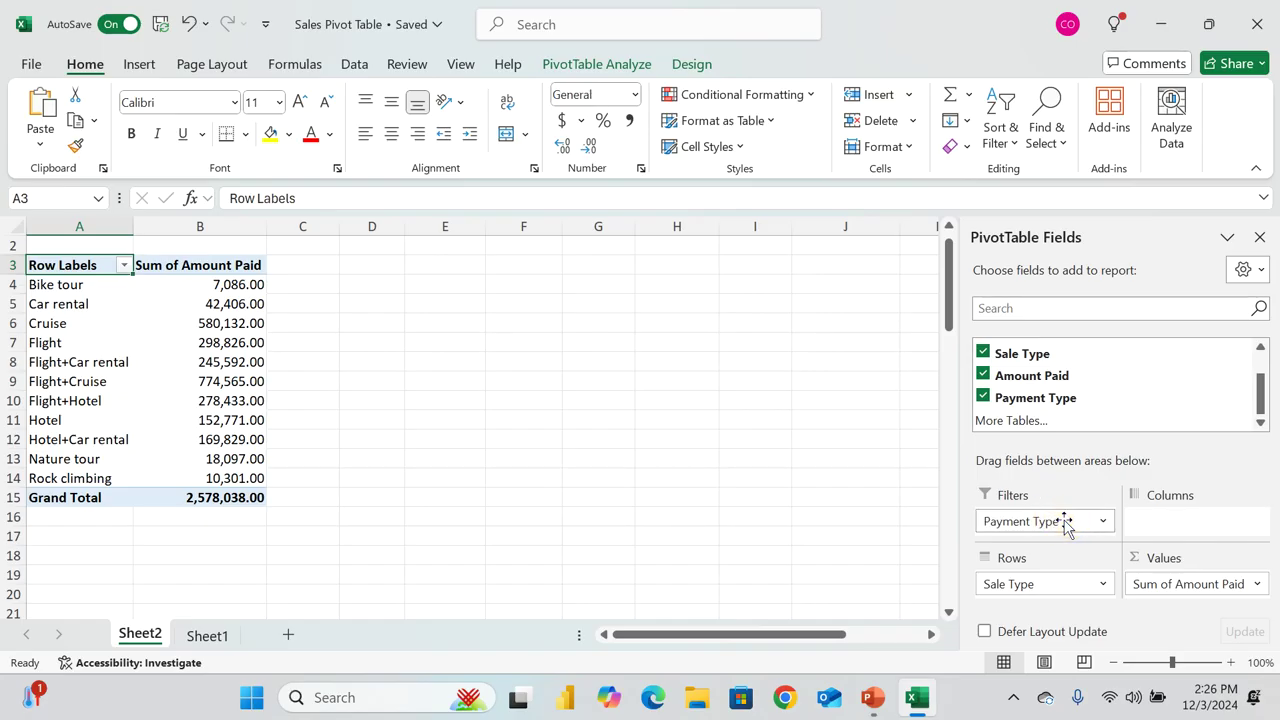
{"action": "left_click", "coordinate": [1104, 522]}
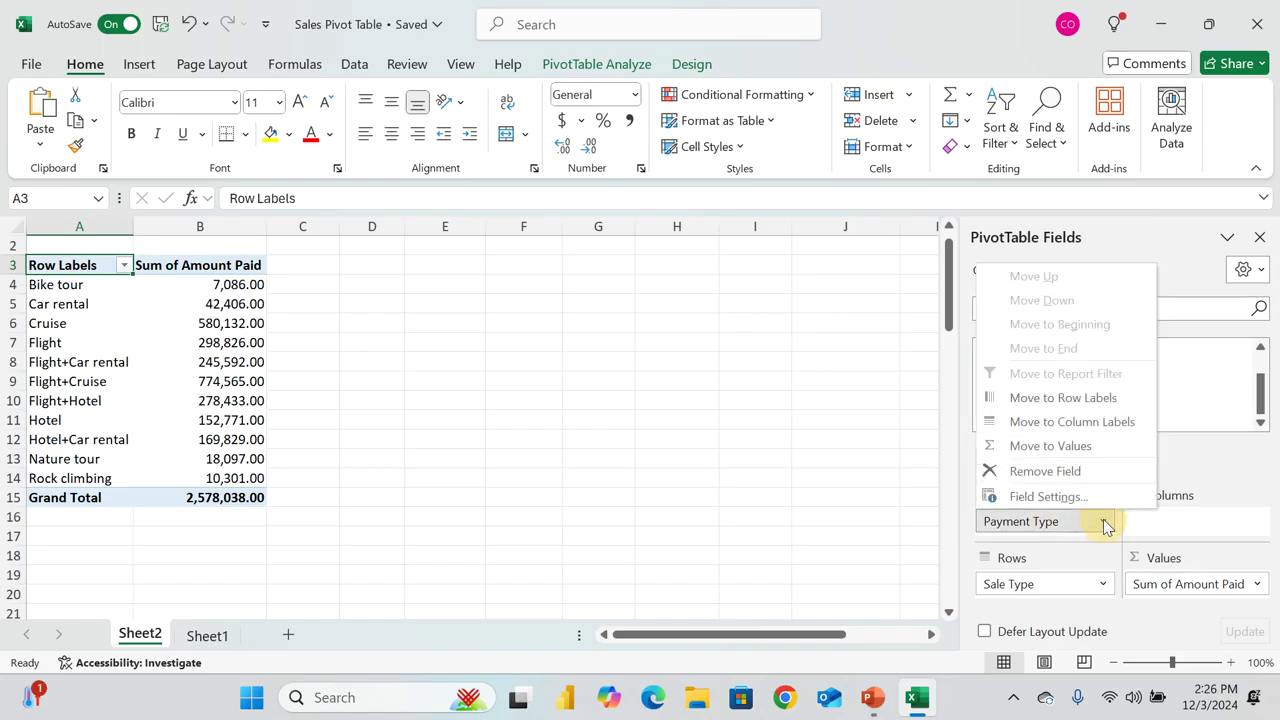
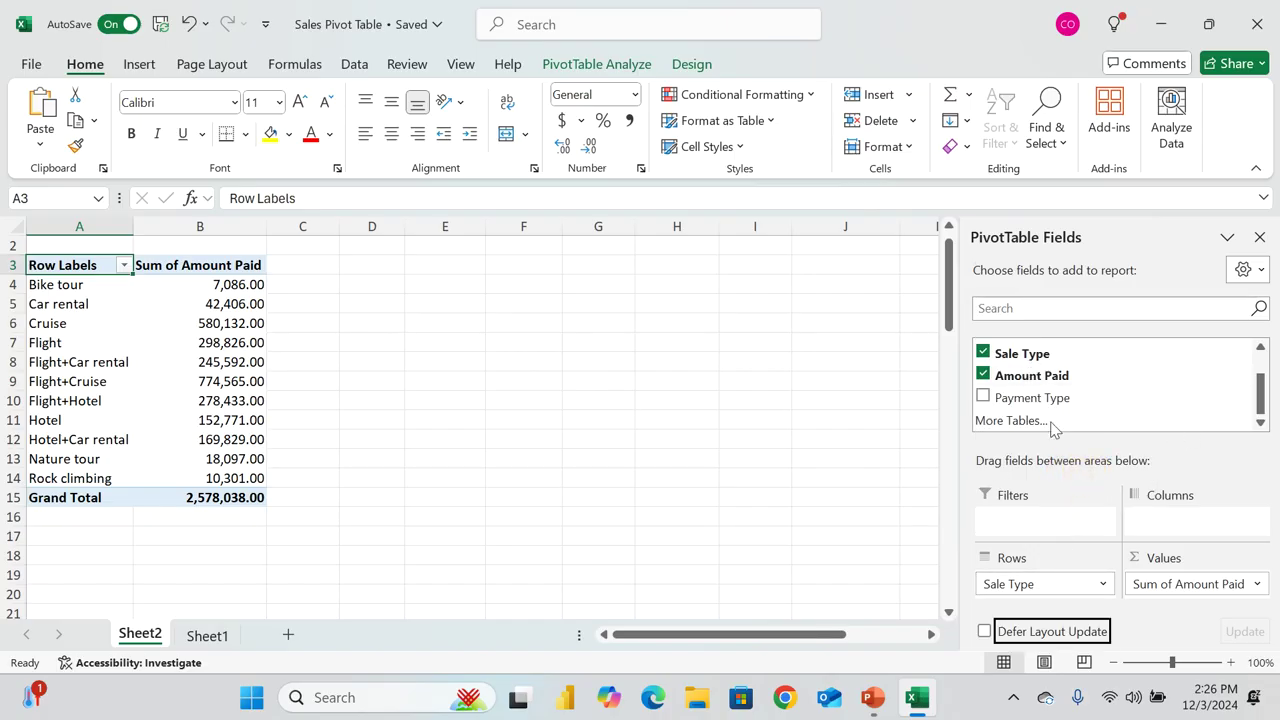
{"action": "left_click_drag", "start_coordinate": [1046, 400], "coordinate": [1238, 530]}
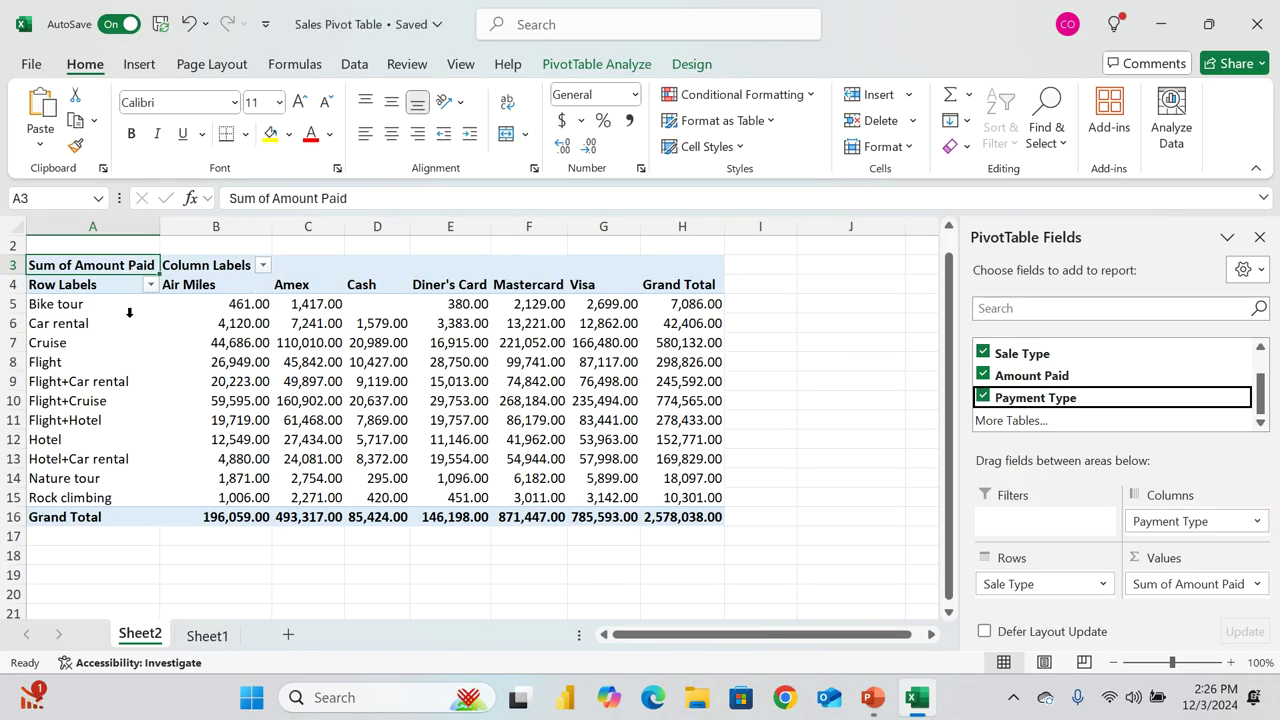
{"action": "left_click", "coordinate": [1258, 523]}
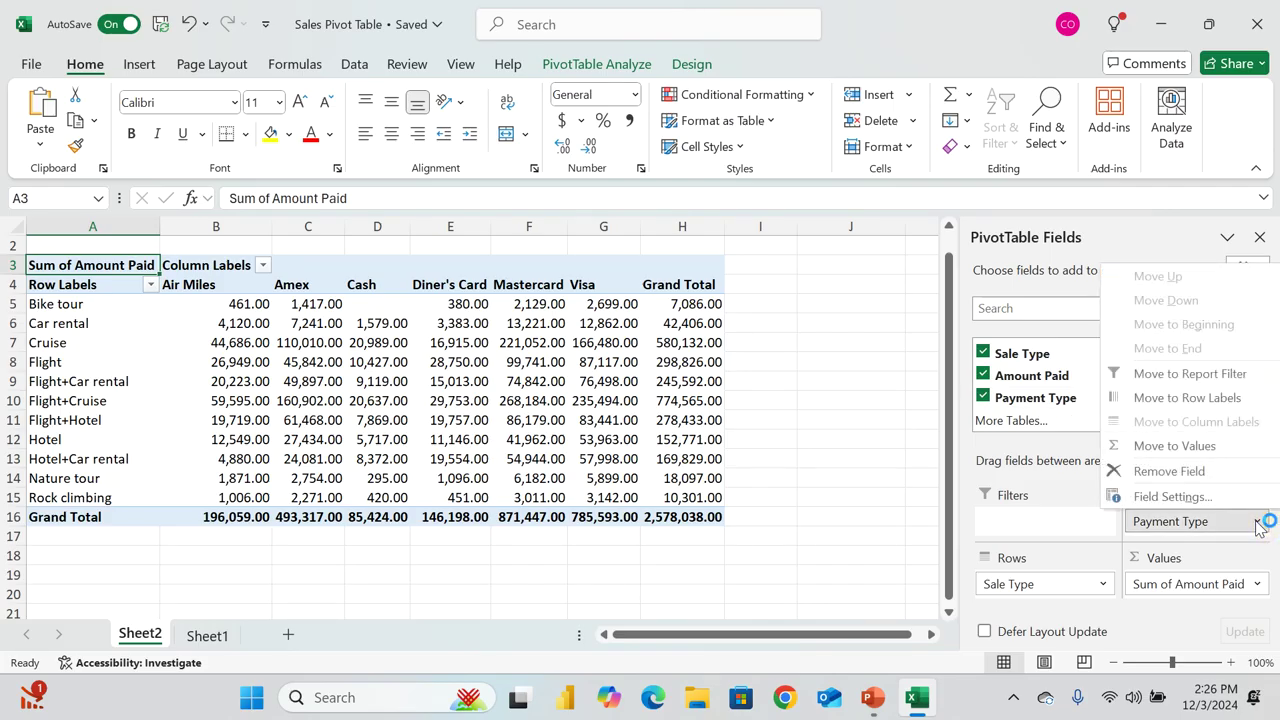
{"action": "left_click_drag", "start_coordinate": [757, 517], "coordinate": [757, 498]}
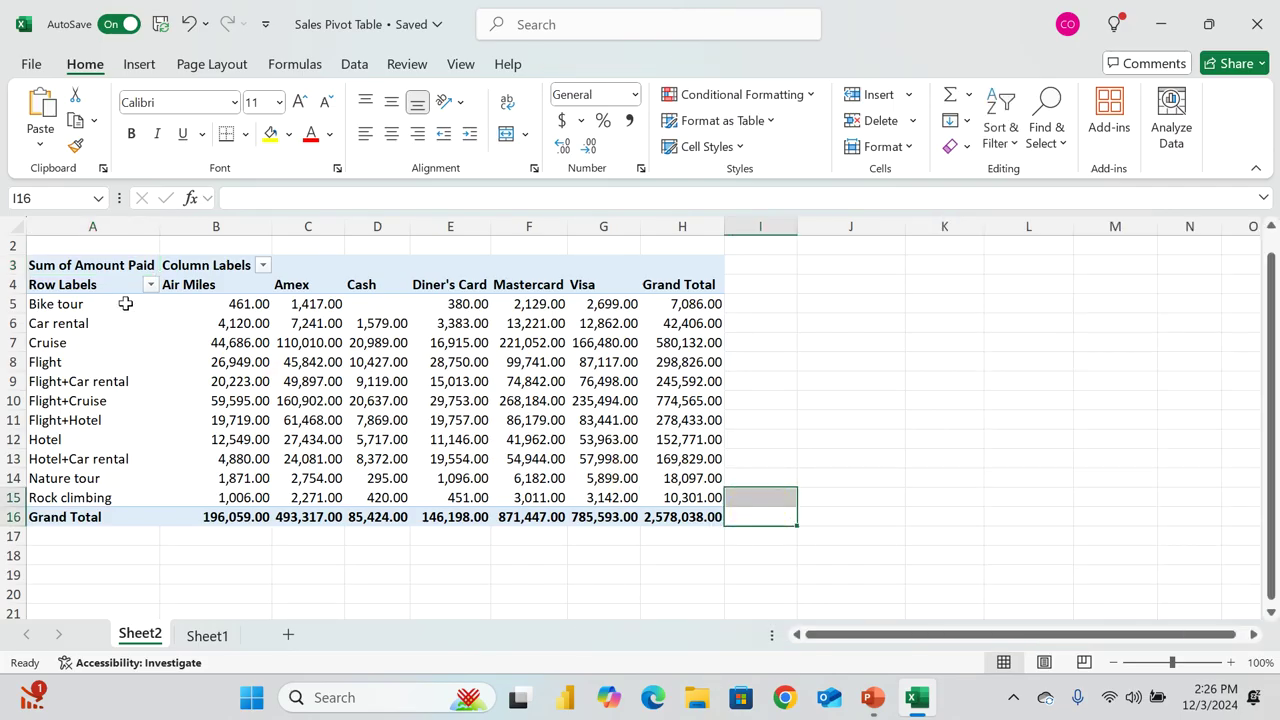
{"action": "left_click", "coordinate": [246, 290]}
{"action": "left_click", "coordinate": [300, 364]}
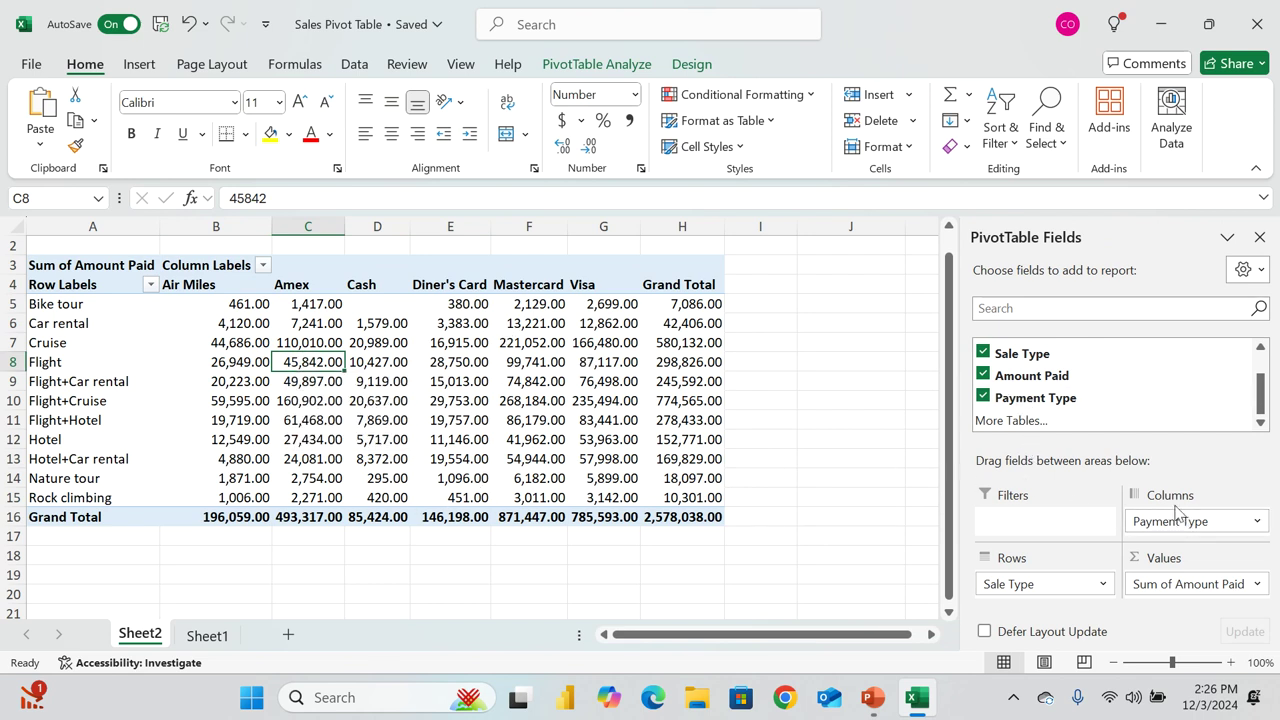
Move Payment Type from the columns to the filters, inspect its field options, and place it in the columns again
{"action": "left_click_drag", "start_coordinate": [1177, 515], "coordinate": [1010, 520]}
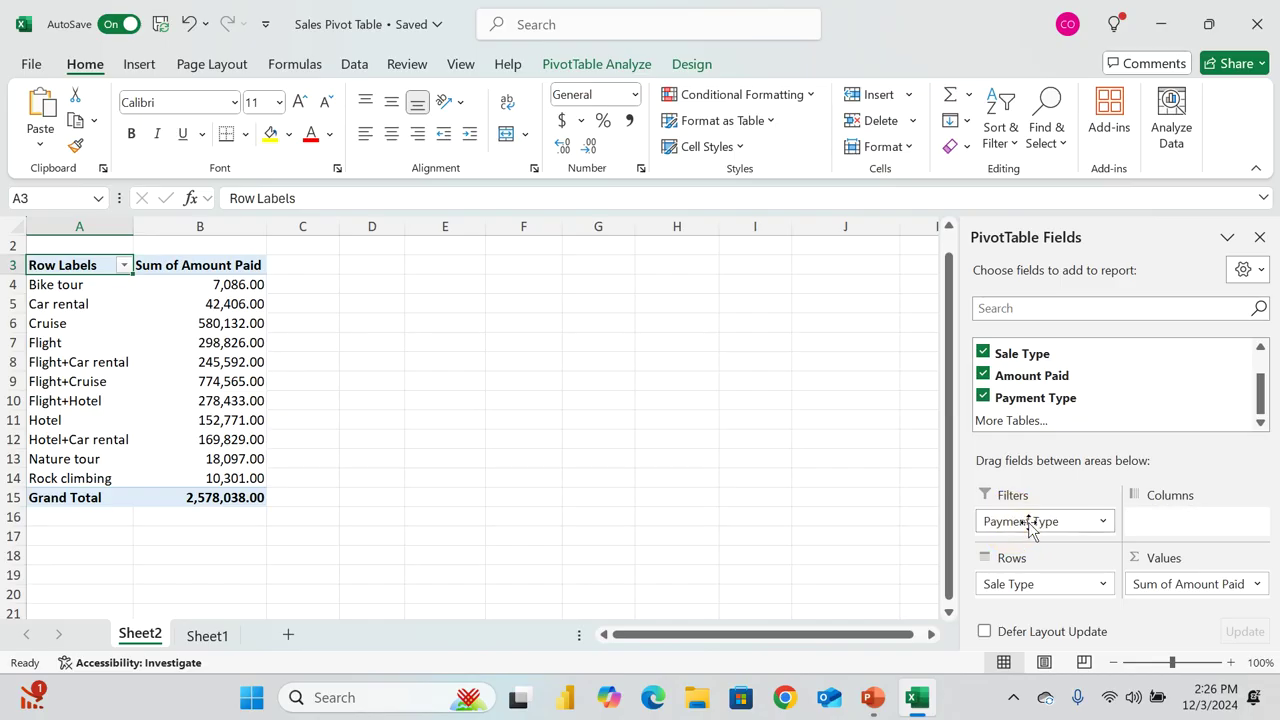
{"action": "left_click", "coordinate": [1104, 523]}
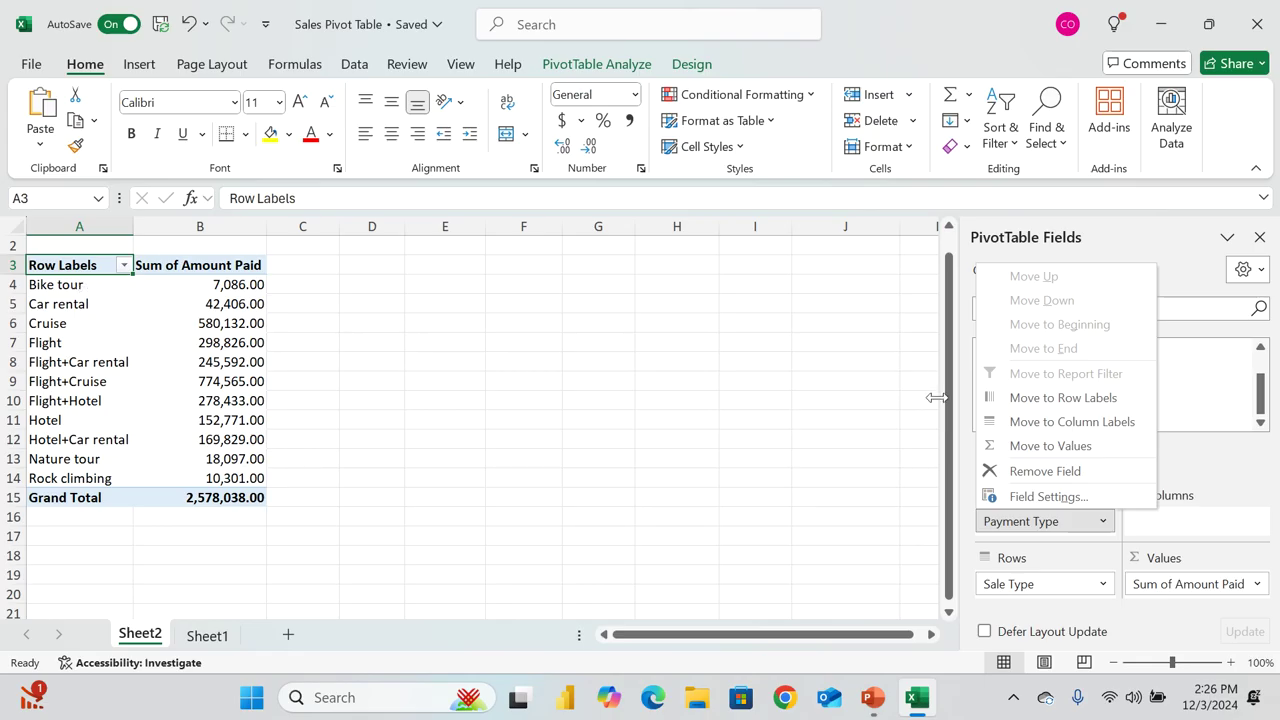
{"action": "left_click", "coordinate": [1206, 486]}
{"action": "left_click_drag", "start_coordinate": [1030, 400], "coordinate": [1203, 522]}
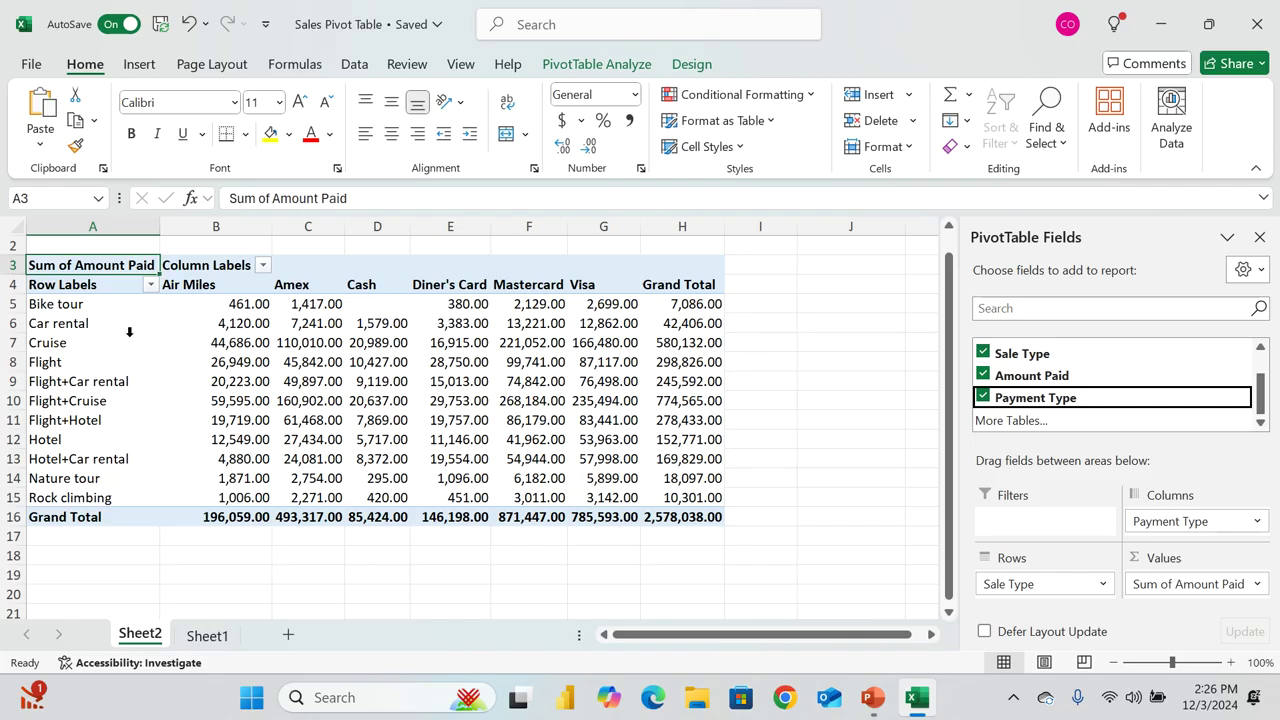
Filter the PivotTable columns to Amex, Mastercard and Visa by excluding Air Miles, Cash and Diner's Card
{"action": "left_click", "coordinate": [263, 266]}
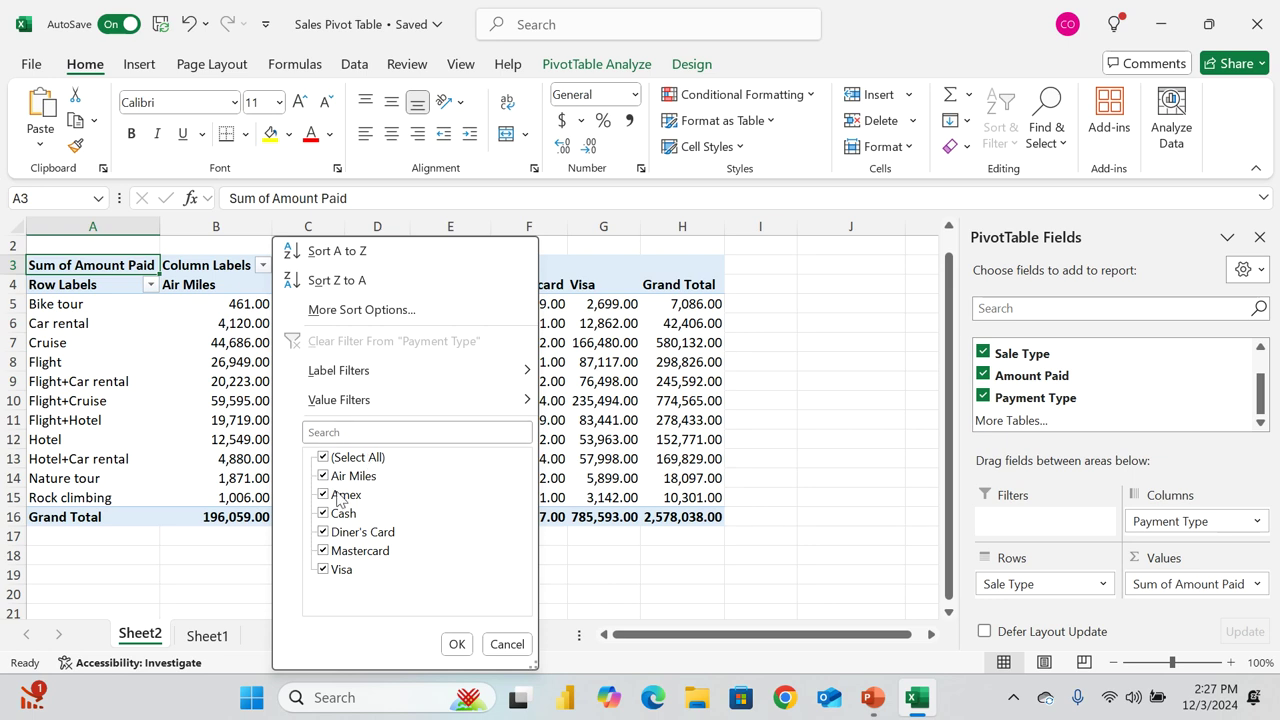
{"action": "left_click", "coordinate": [457, 644]}
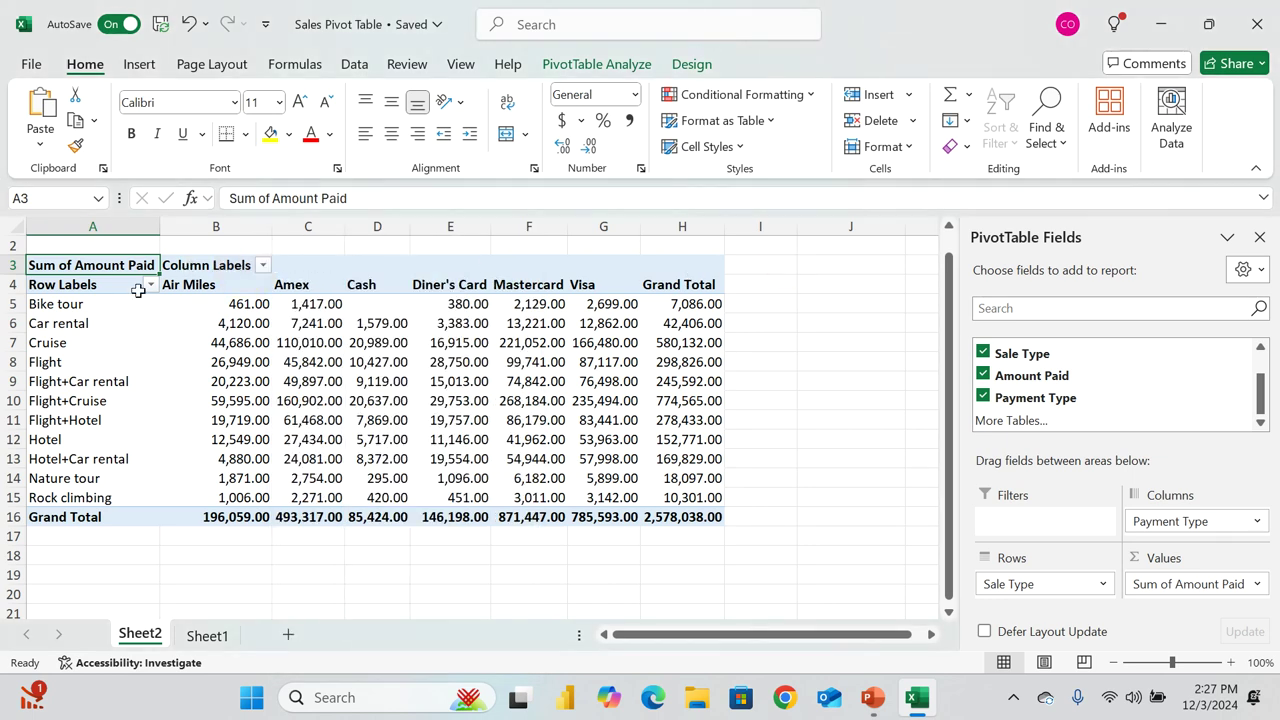
{"action": "left_click", "coordinate": [263, 266]}
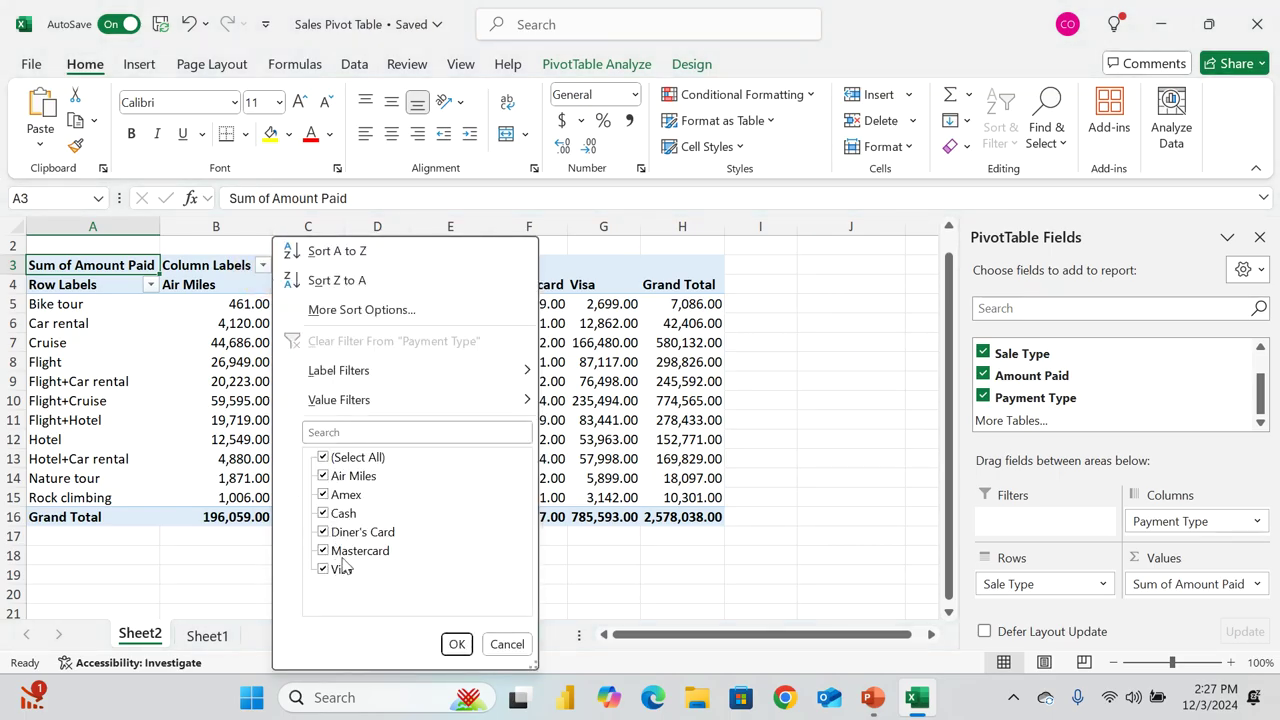
{"action": "left_click", "coordinate": [326, 478]}
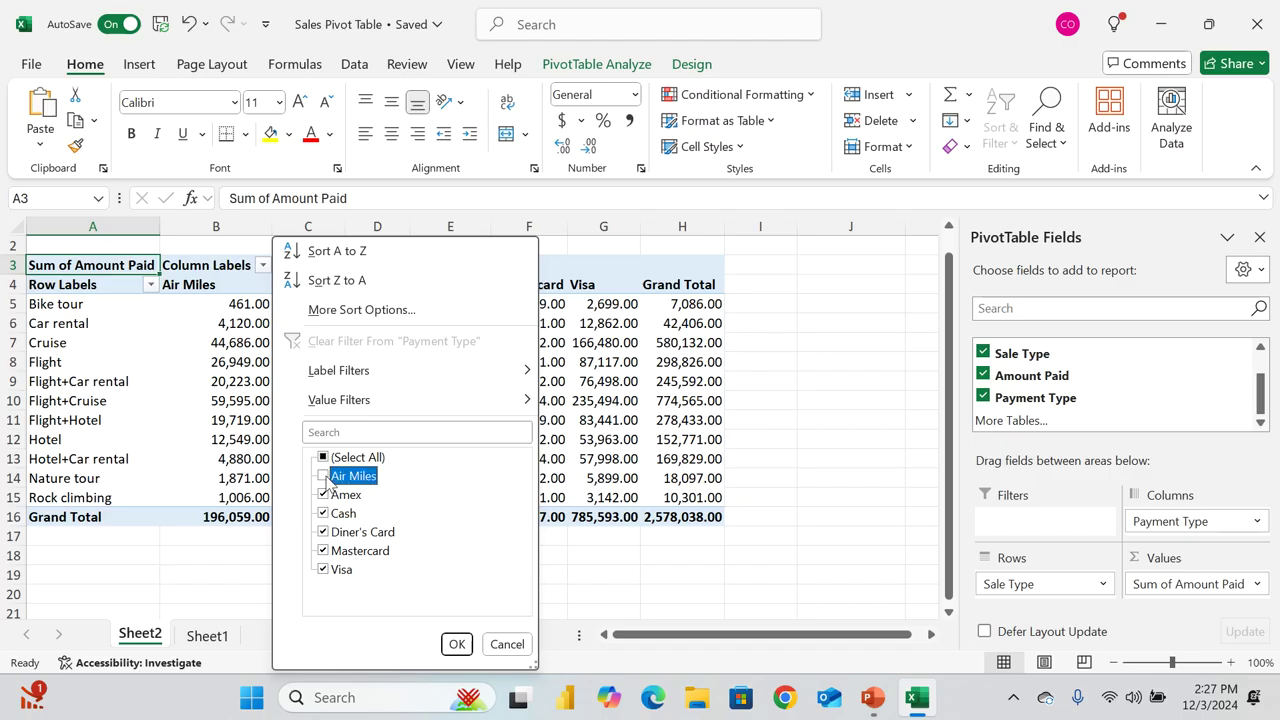
{"action": "left_click", "coordinate": [323, 514]}
{"action": "left_click", "coordinate": [323, 532]}
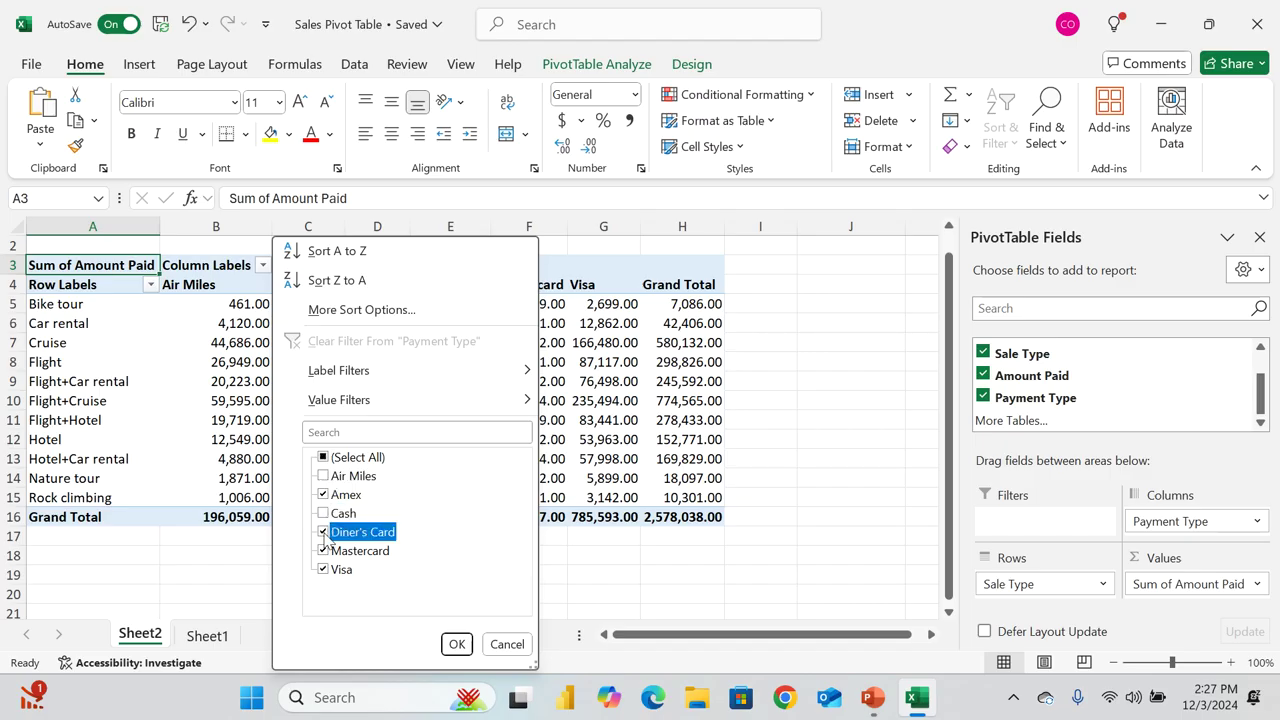
{"action": "left_click", "coordinate": [457, 644]}
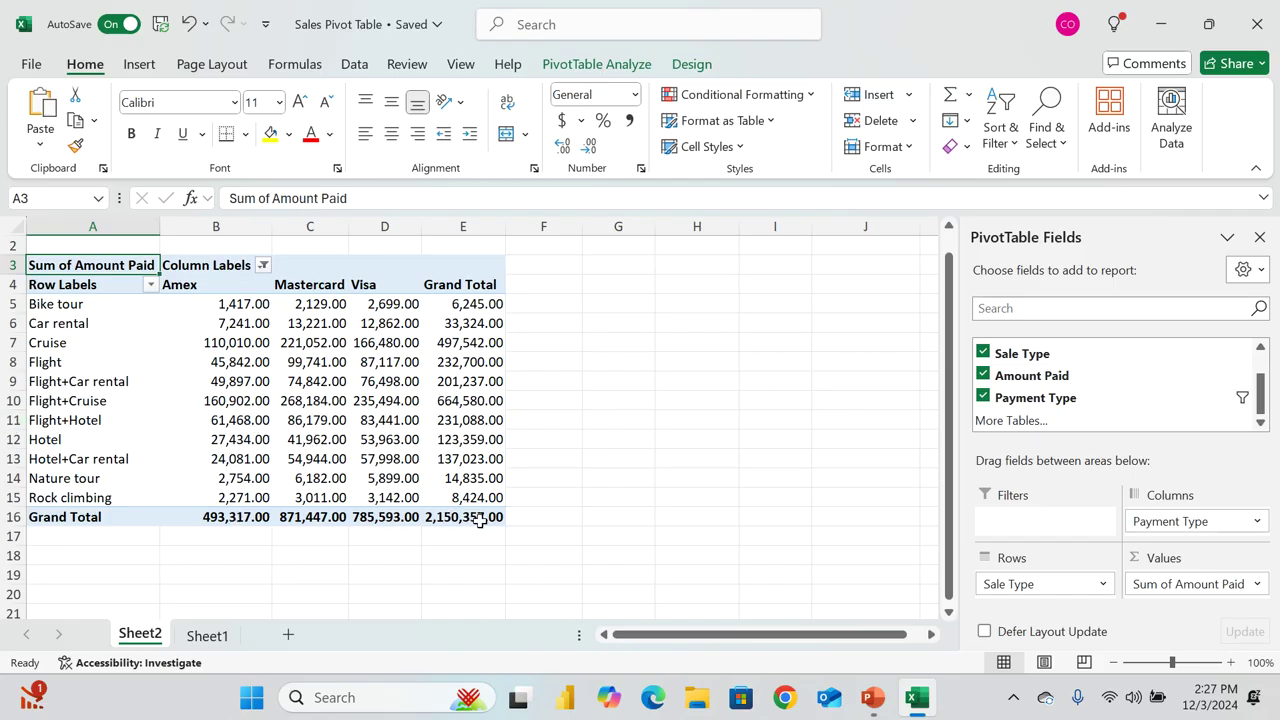
Clear the filter from Payment Type
{"action": "mouse_move", "coordinate": [480, 518]}
{"action": "left_click", "coordinate": [263, 266]}
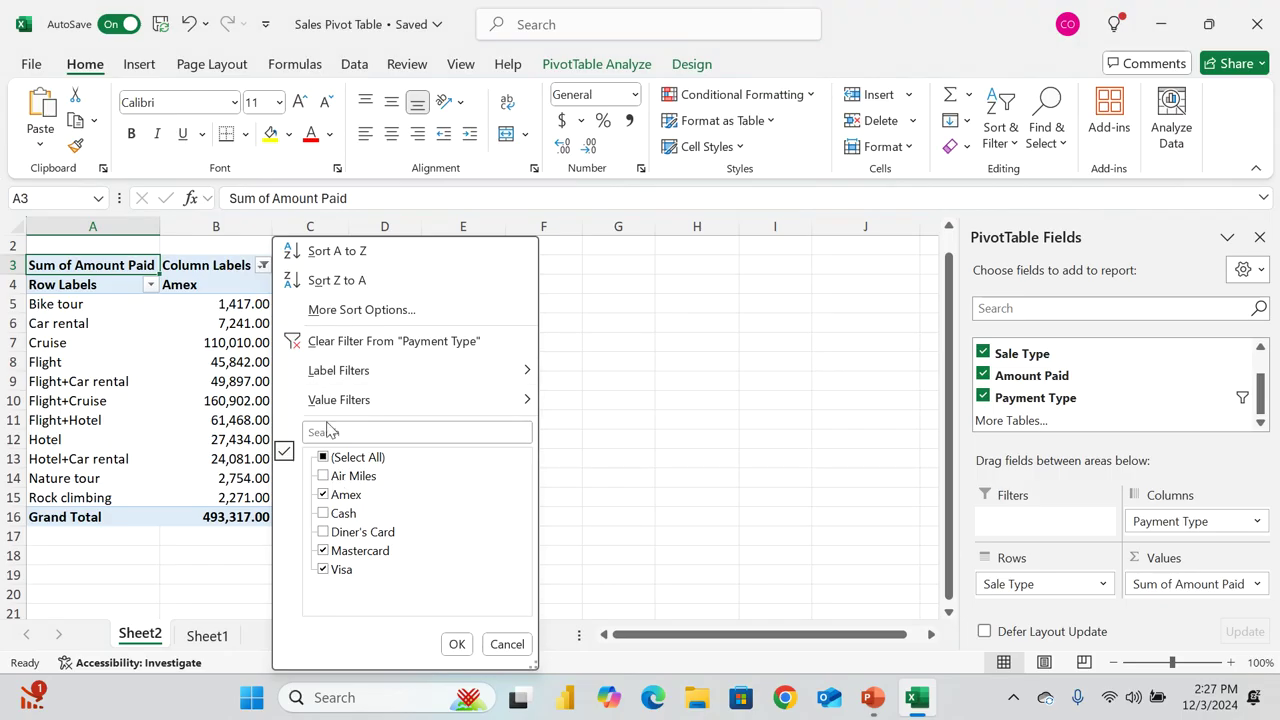
{"action": "left_click", "coordinate": [340, 343]}
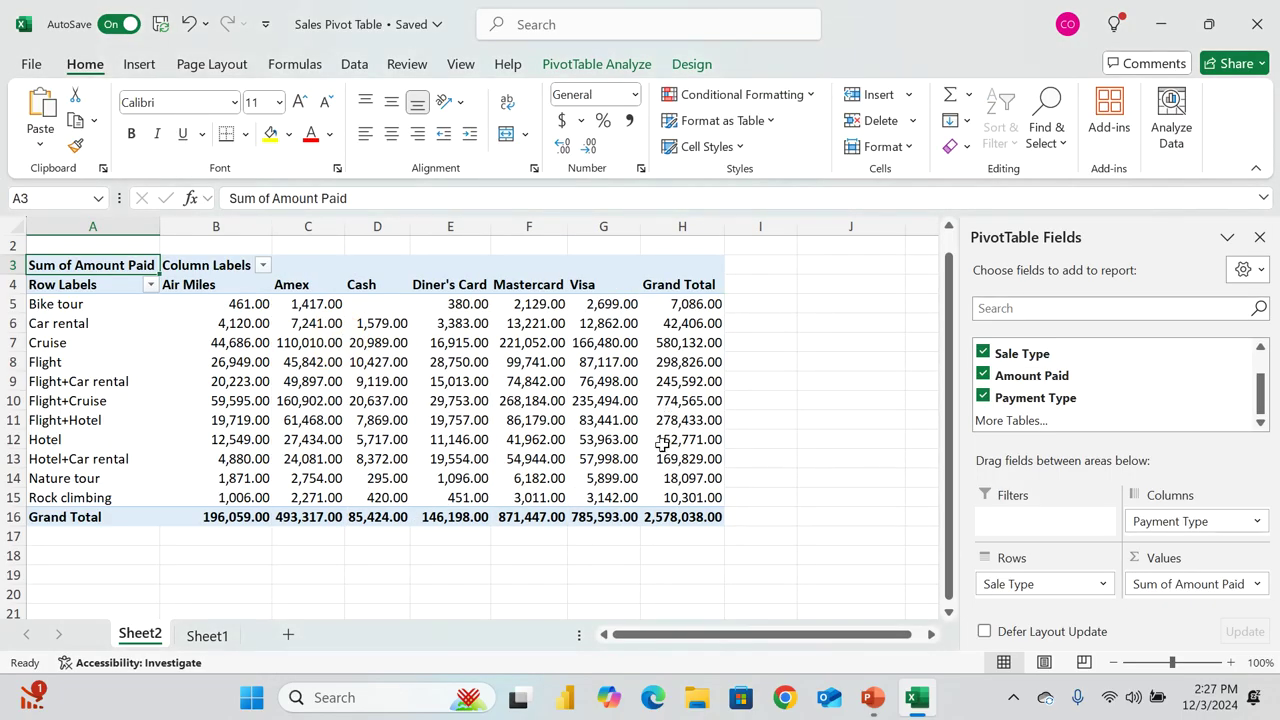
Move Payment Type from the columns to the rows and place it above Sale Type
{"action": "mouse_move", "coordinate": [663, 442]}
{"action": "left_click_drag", "start_coordinate": [1172, 521], "coordinate": [1042, 600]}
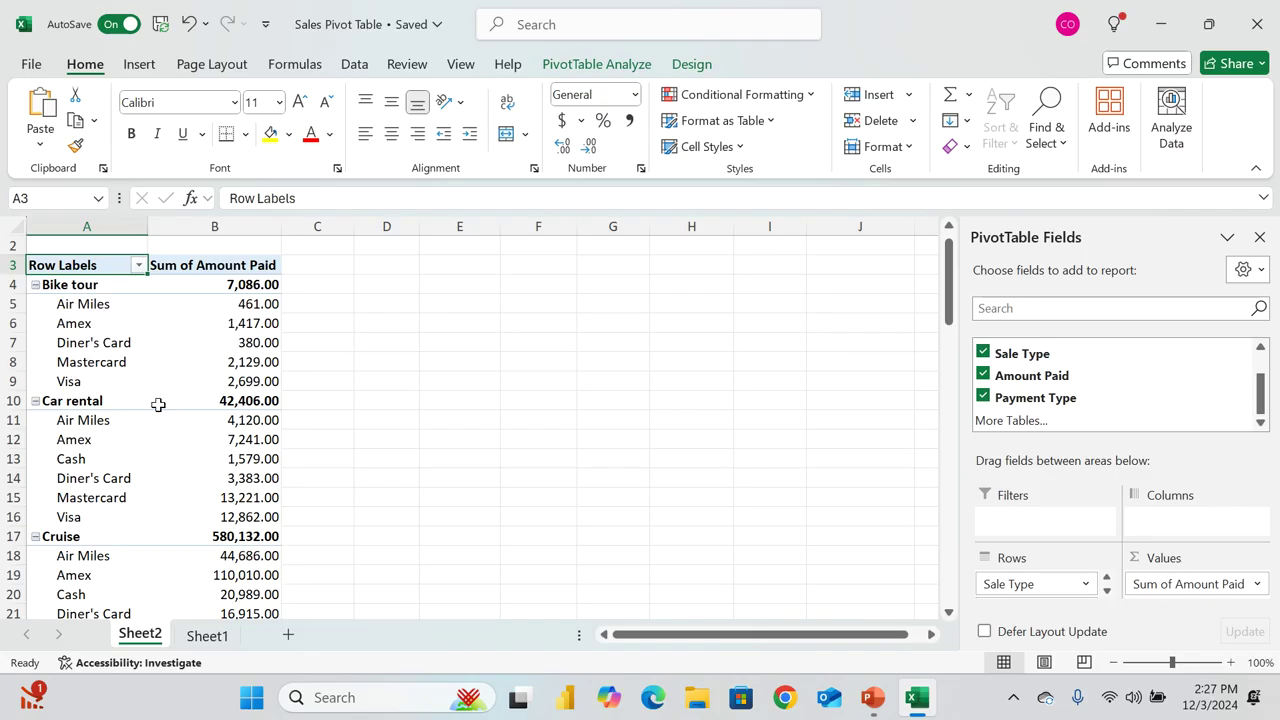
{"action": "left_click", "coordinate": [1106, 590]}
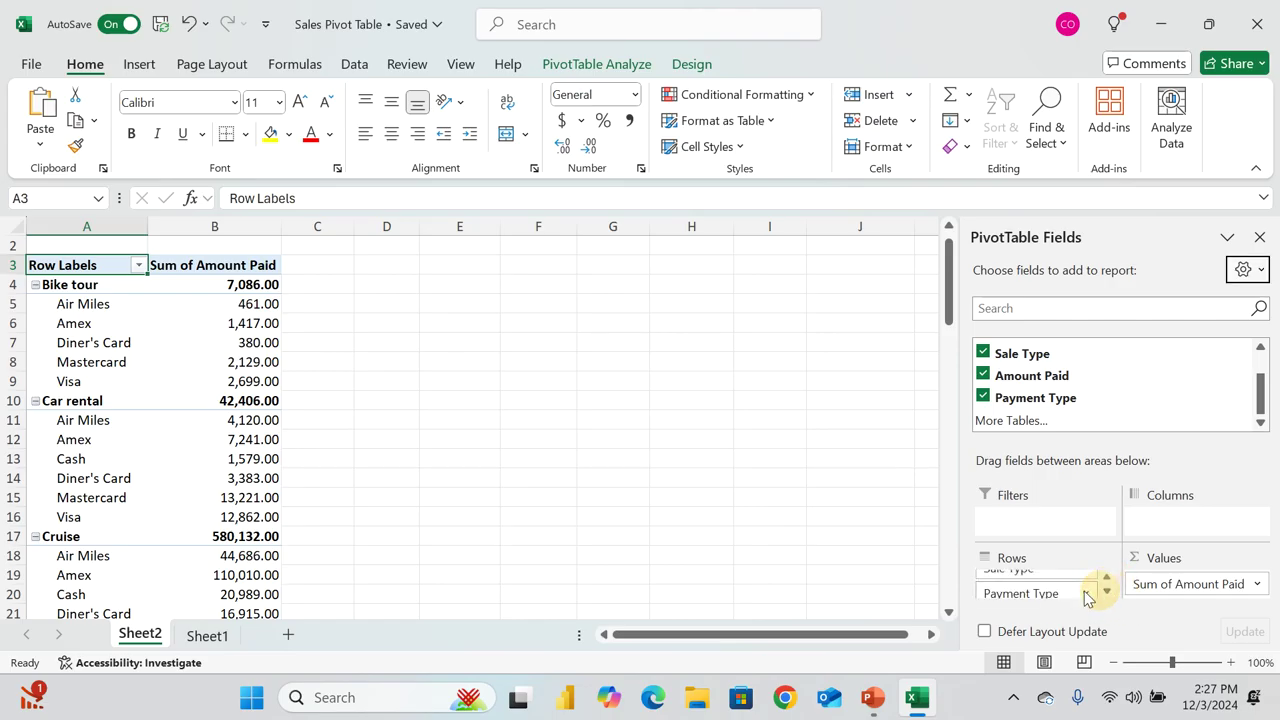
{"action": "left_click_drag", "start_coordinate": [1055, 597], "coordinate": [1035, 565]}
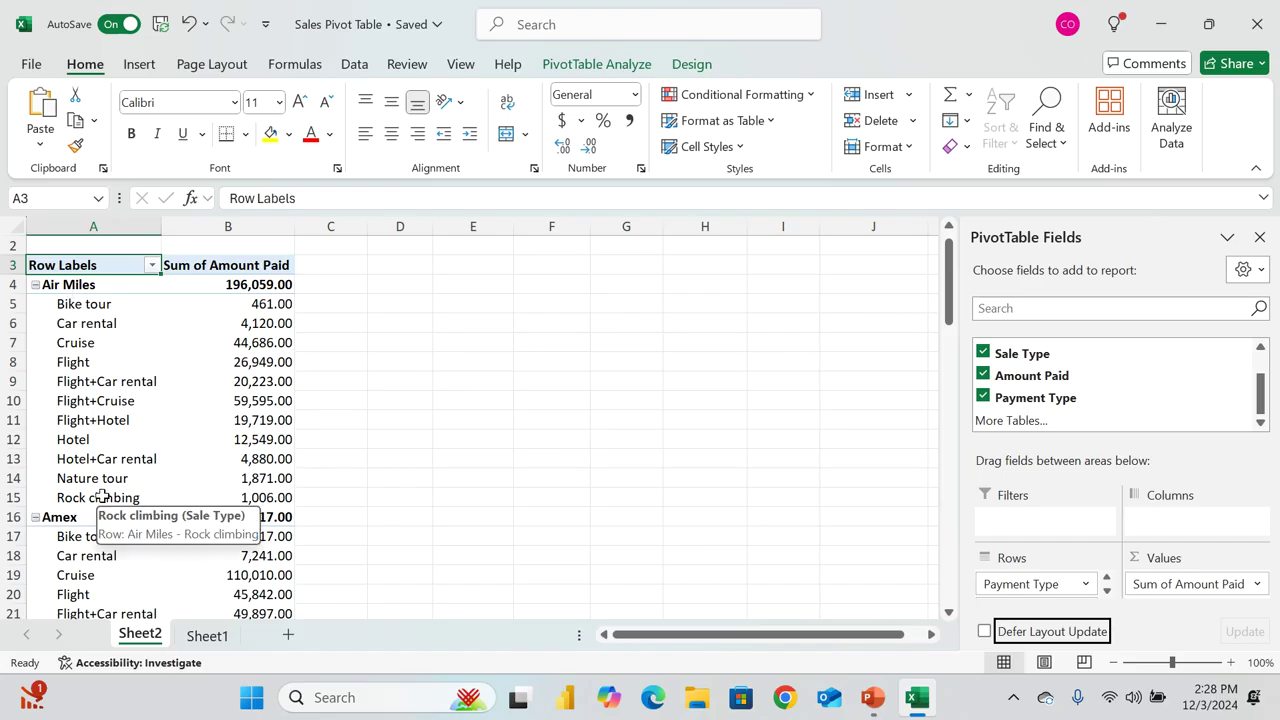
Remove Sale Type from the PivotTable rows so that Payment Type is the only row field
{"action": "left_click", "coordinate": [1106, 590]}
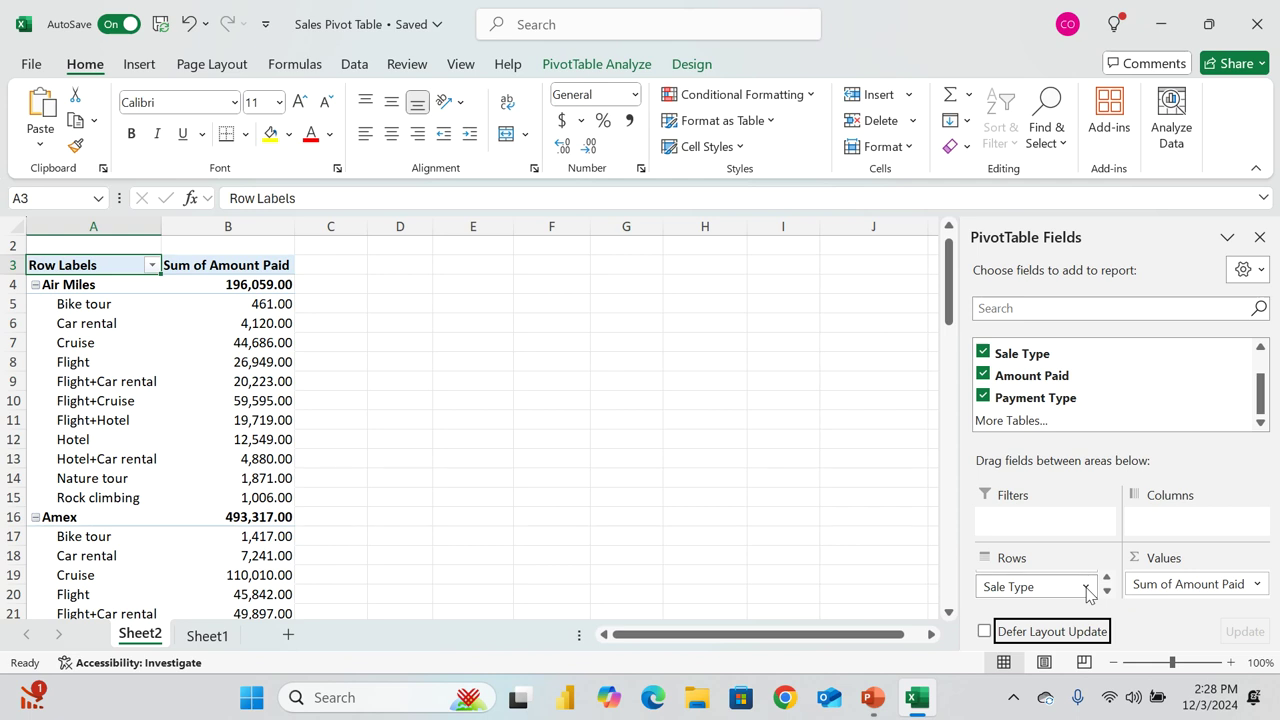
{"action": "left_click", "coordinate": [1087, 588]}
{"action": "left_click", "coordinate": [1064, 536]}
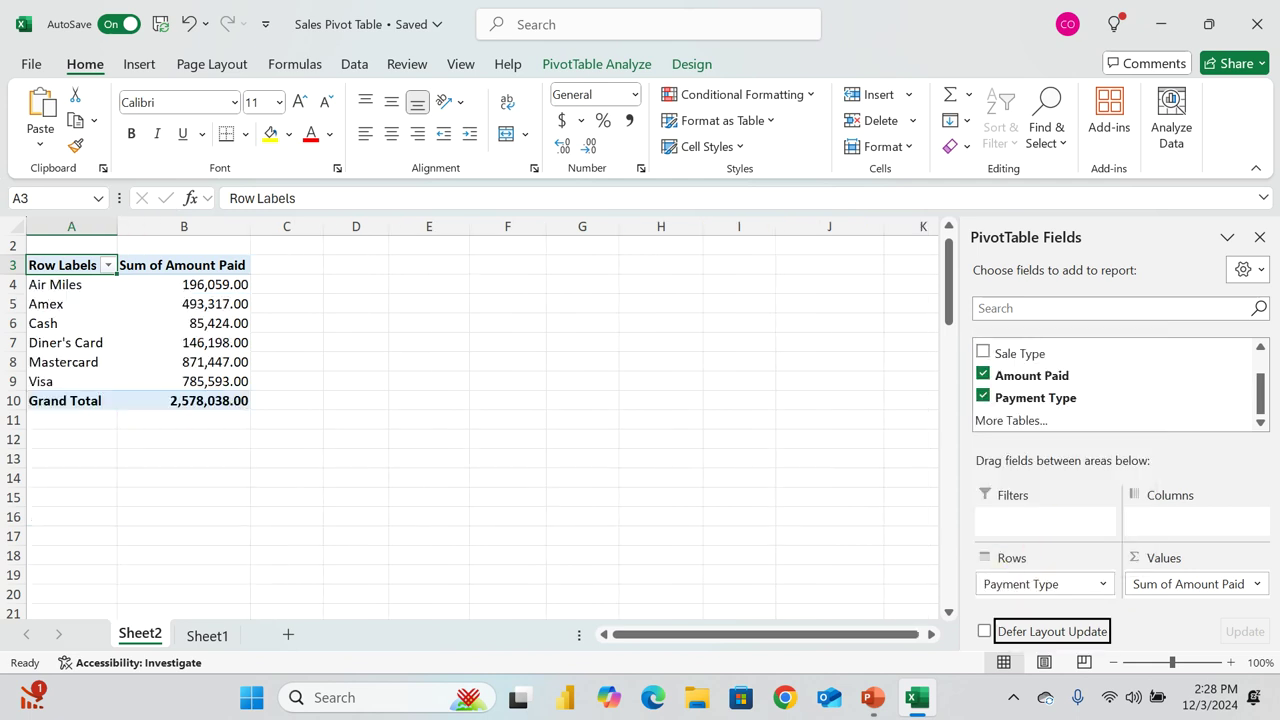
Select the Cash amount in the PivotTable and look over the PivotTable design and analysis commands
{"action": "left_click", "coordinate": [139, 327]}
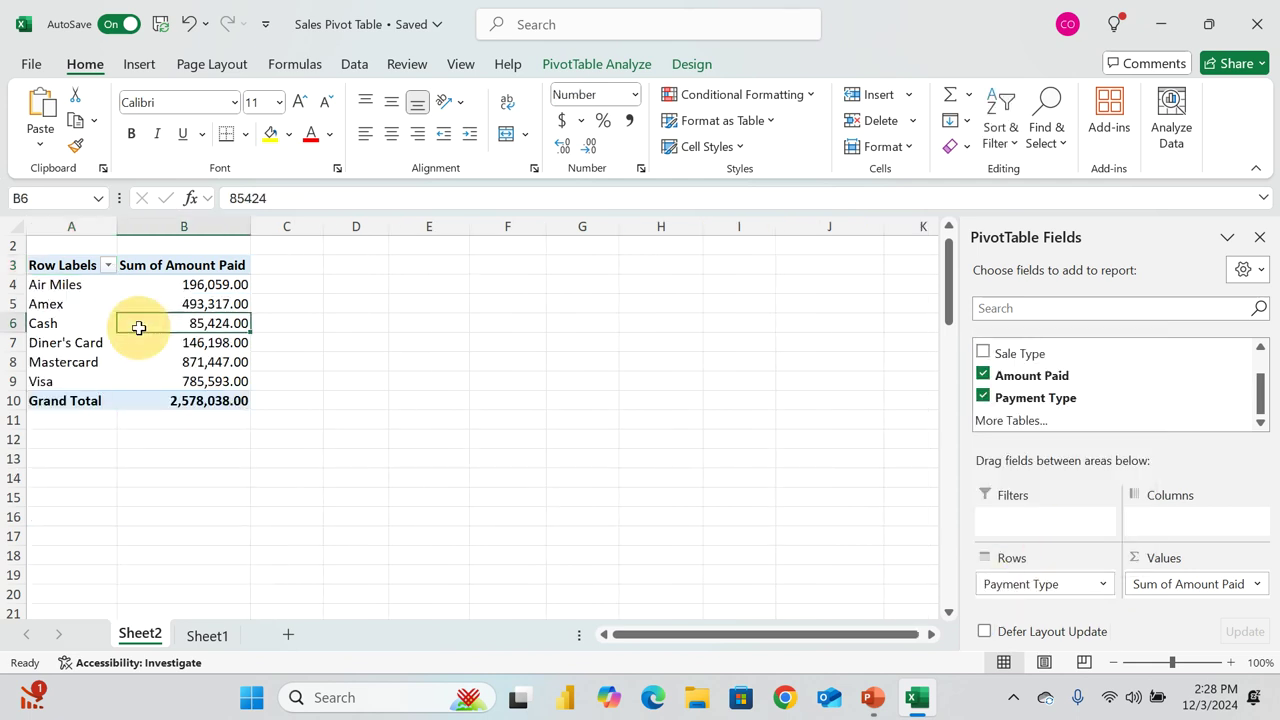
{"action": "left_click", "coordinate": [597, 64]}
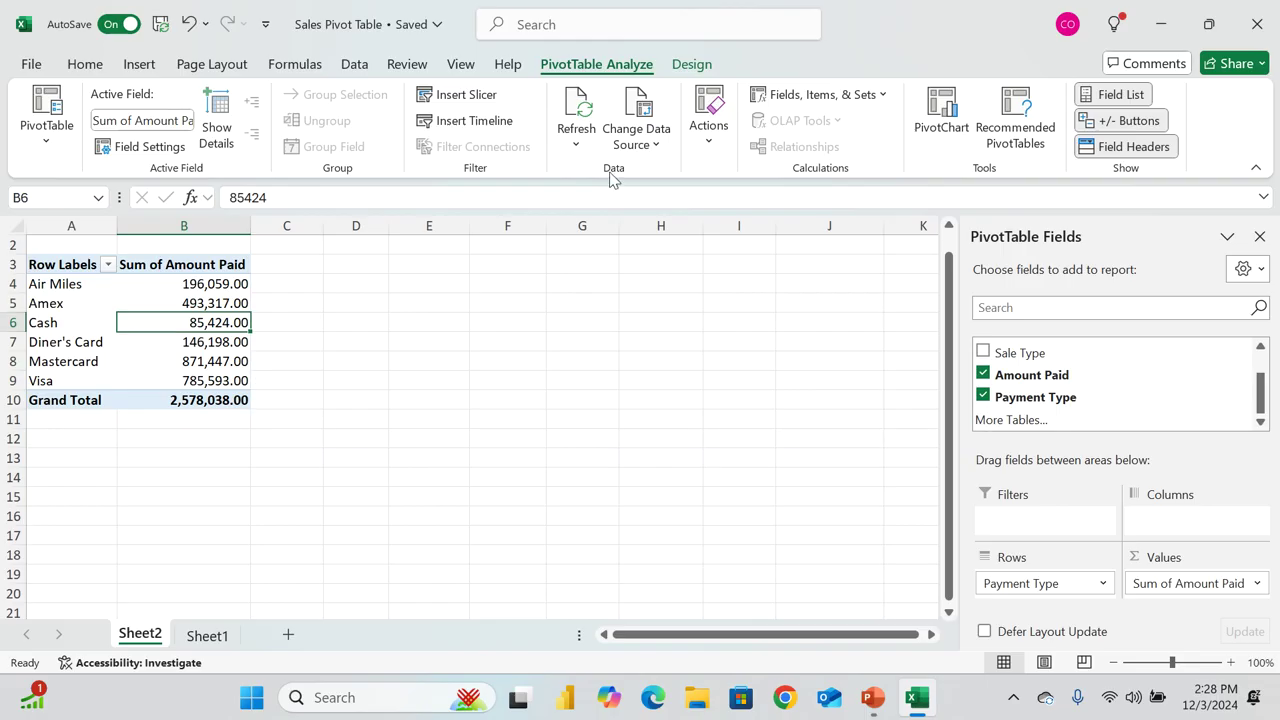
{"action": "left_click", "coordinate": [694, 67]}
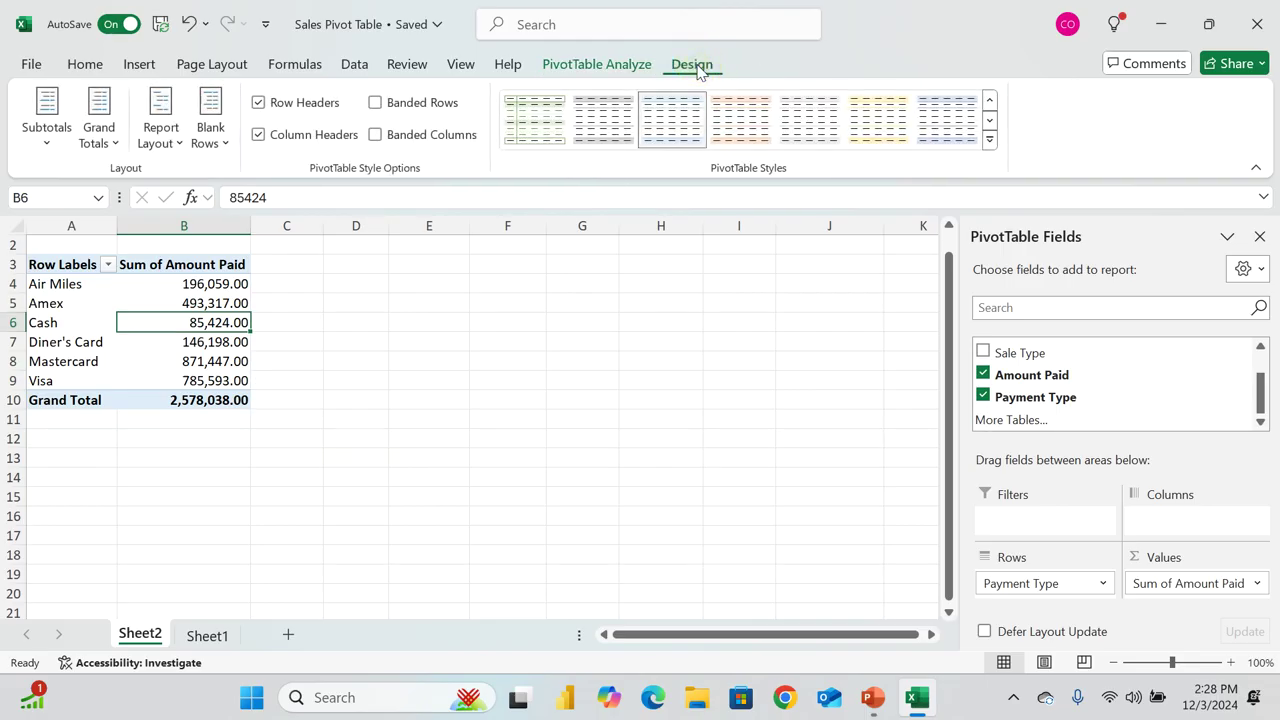
{"action": "left_click", "coordinate": [618, 68]}
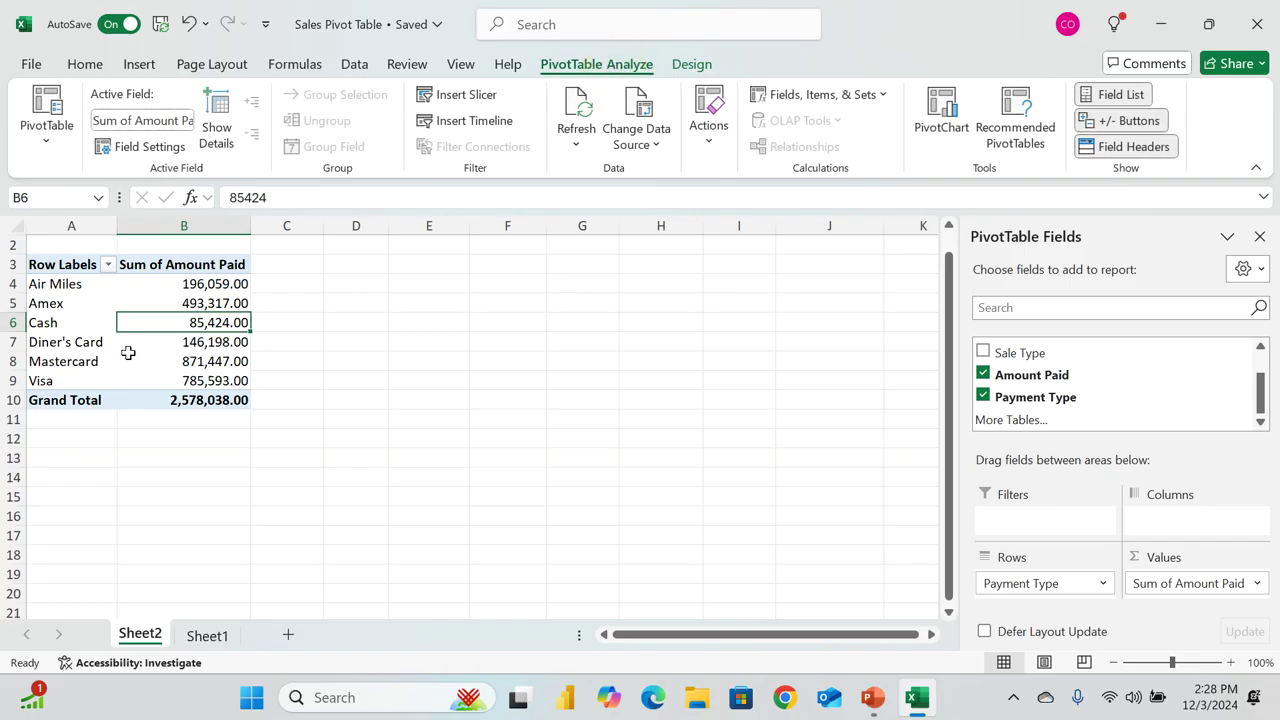
{"action": "mouse_move", "coordinate": [129, 354]}
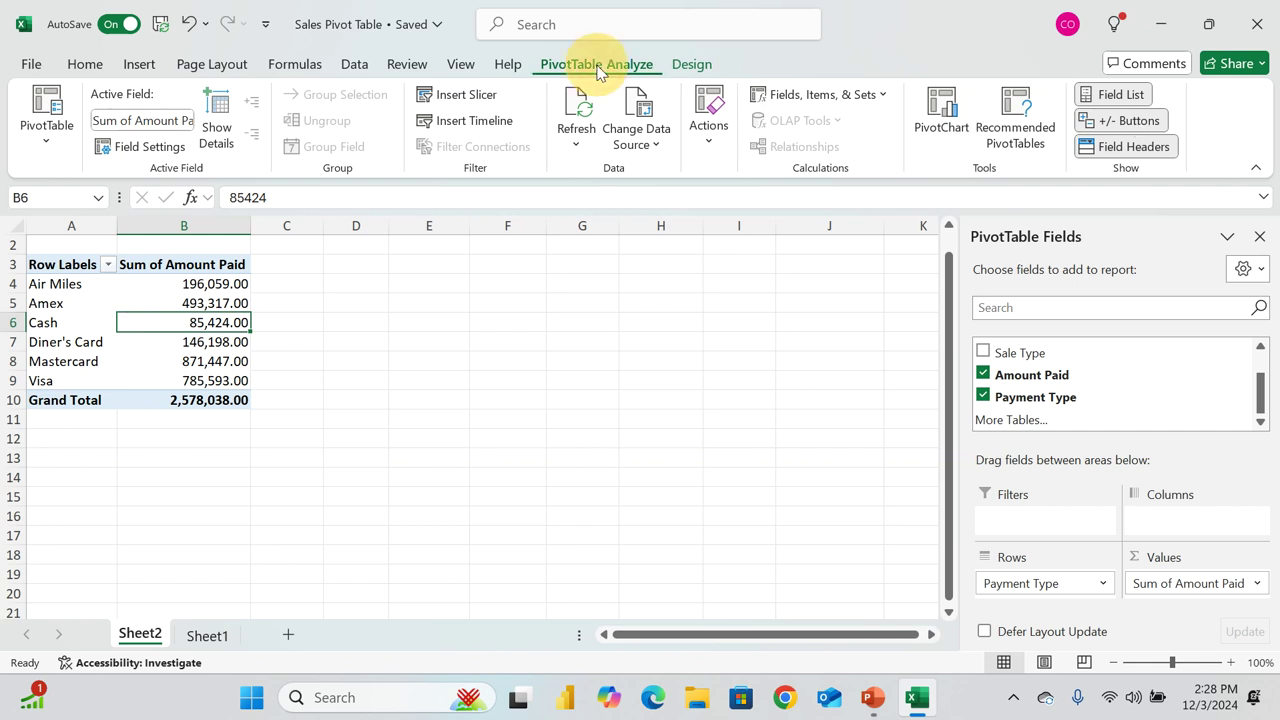
Insert a 3-D Clustered Column PivotChart of the payment type amounts after previewing 3-D bar chart types
{"action": "left_click", "coordinate": [945, 115]}
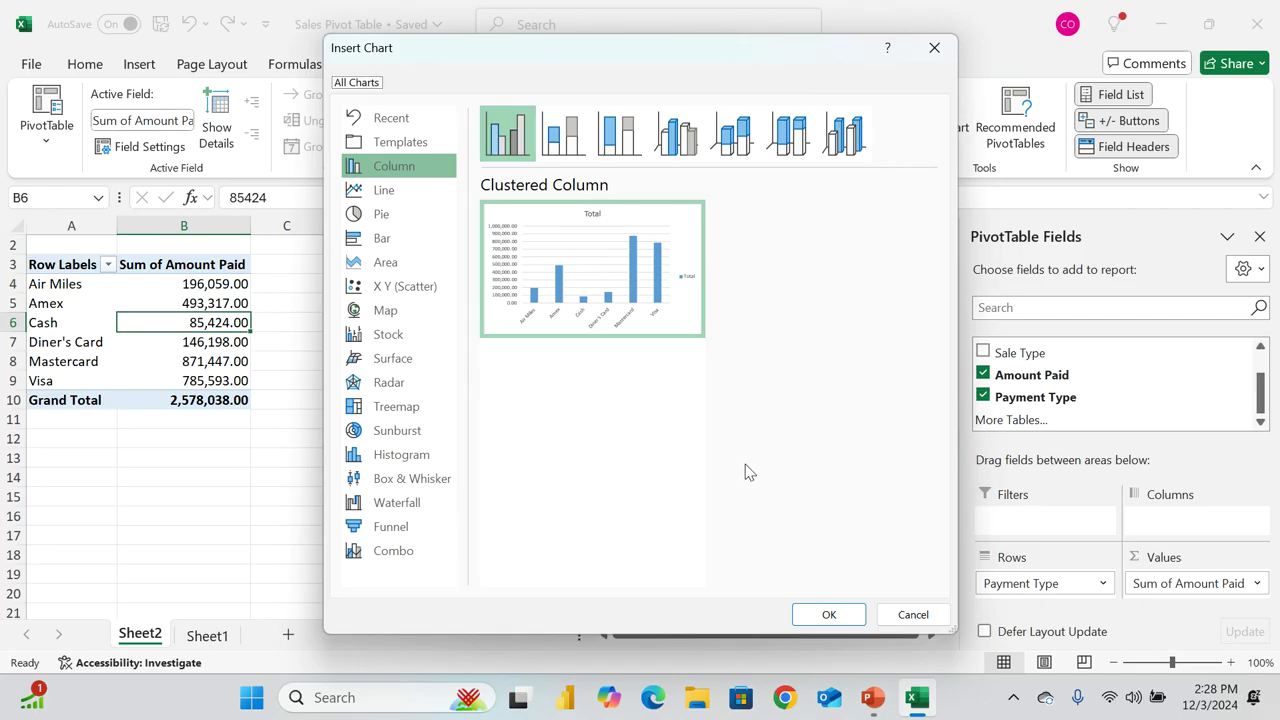
{"action": "left_click", "coordinate": [683, 147]}
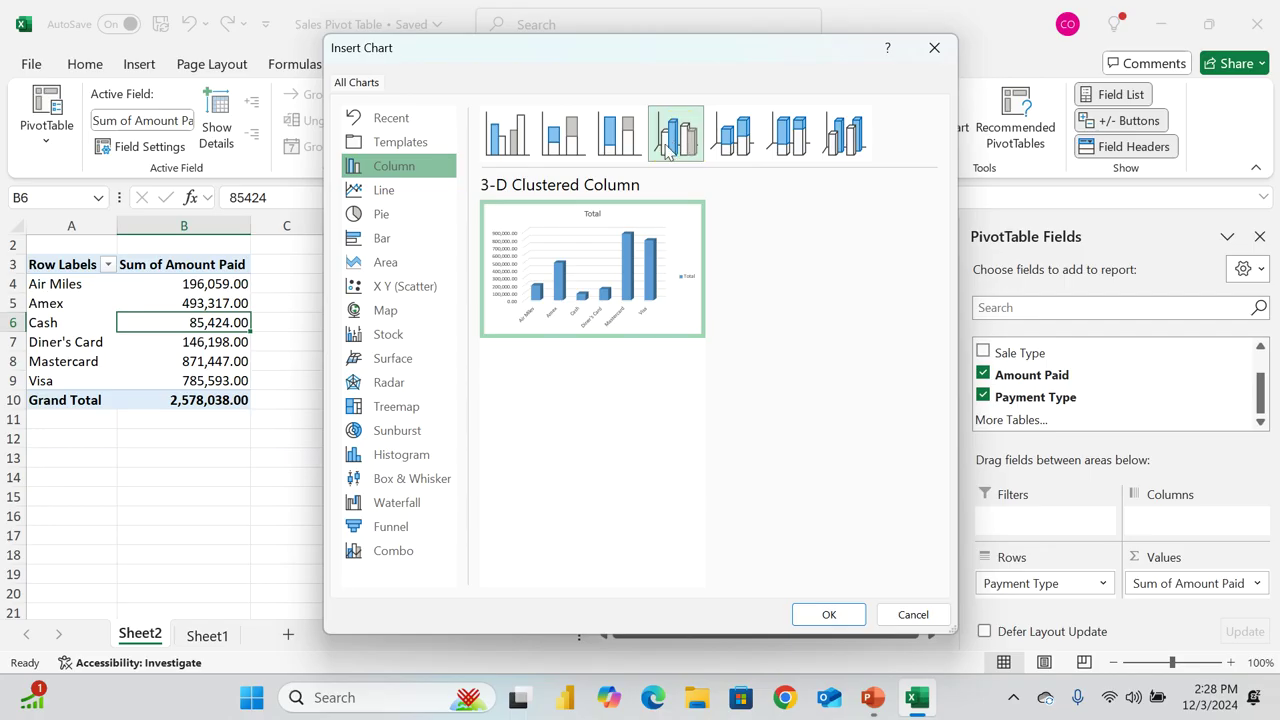
{"action": "left_click", "coordinate": [379, 237]}
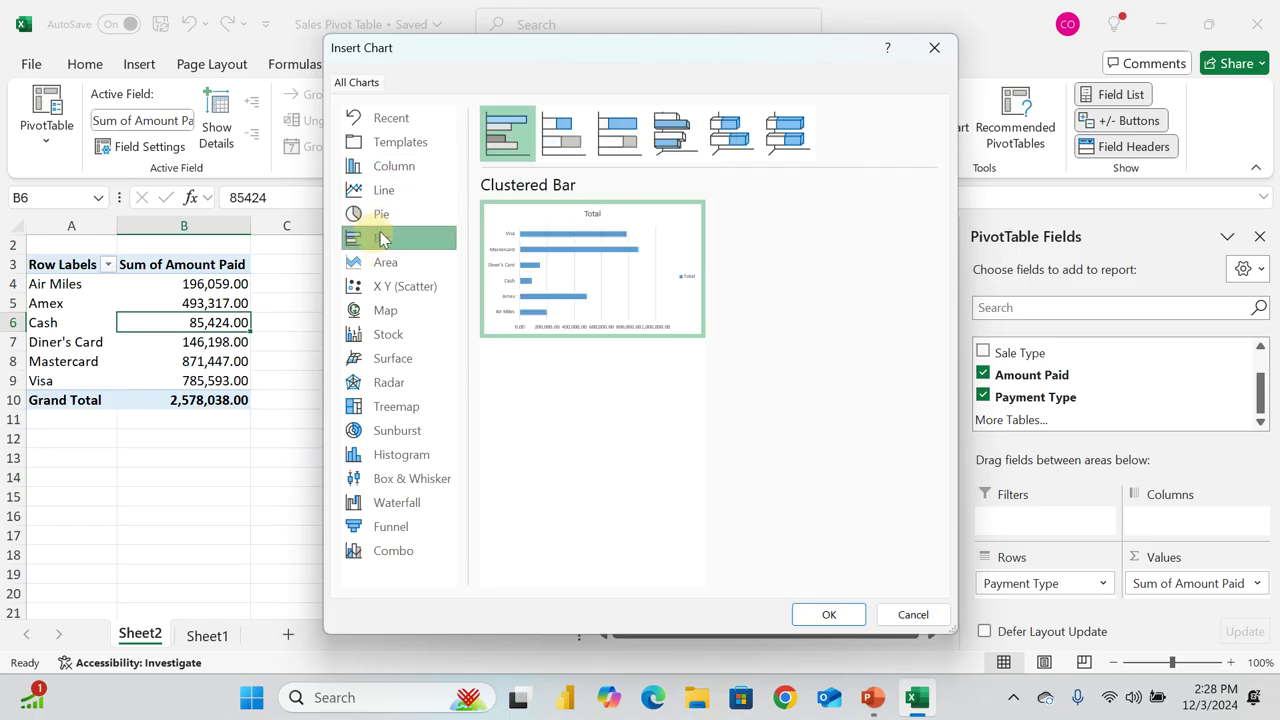
{"action": "left_click", "coordinate": [670, 137]}
{"action": "left_click", "coordinate": [738, 143]}
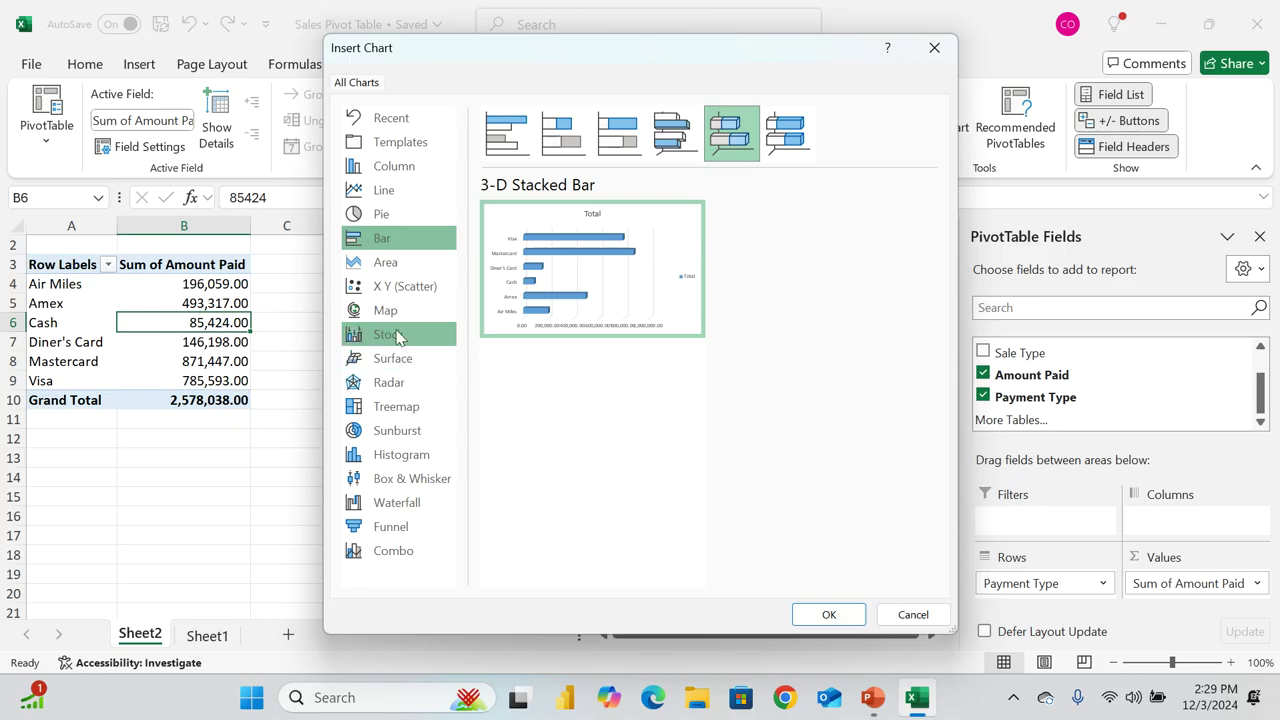
{"action": "left_click", "coordinate": [400, 165]}
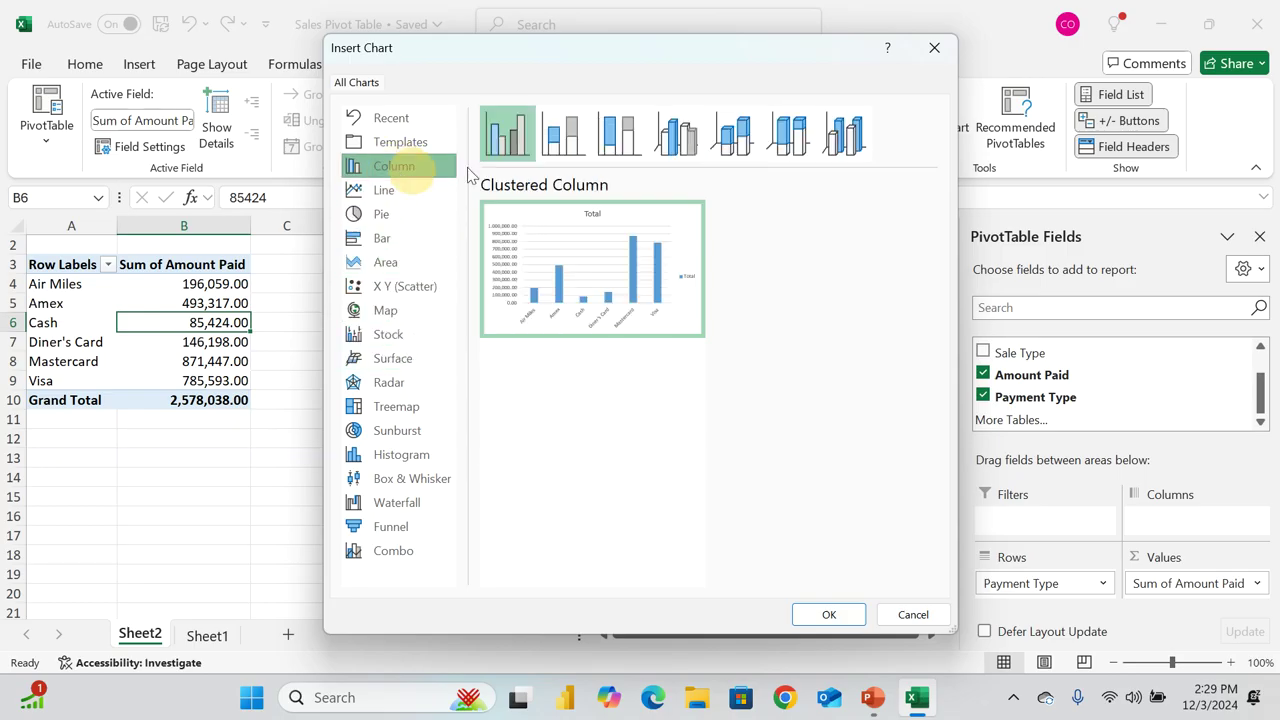
{"action": "left_click", "coordinate": [695, 147]}
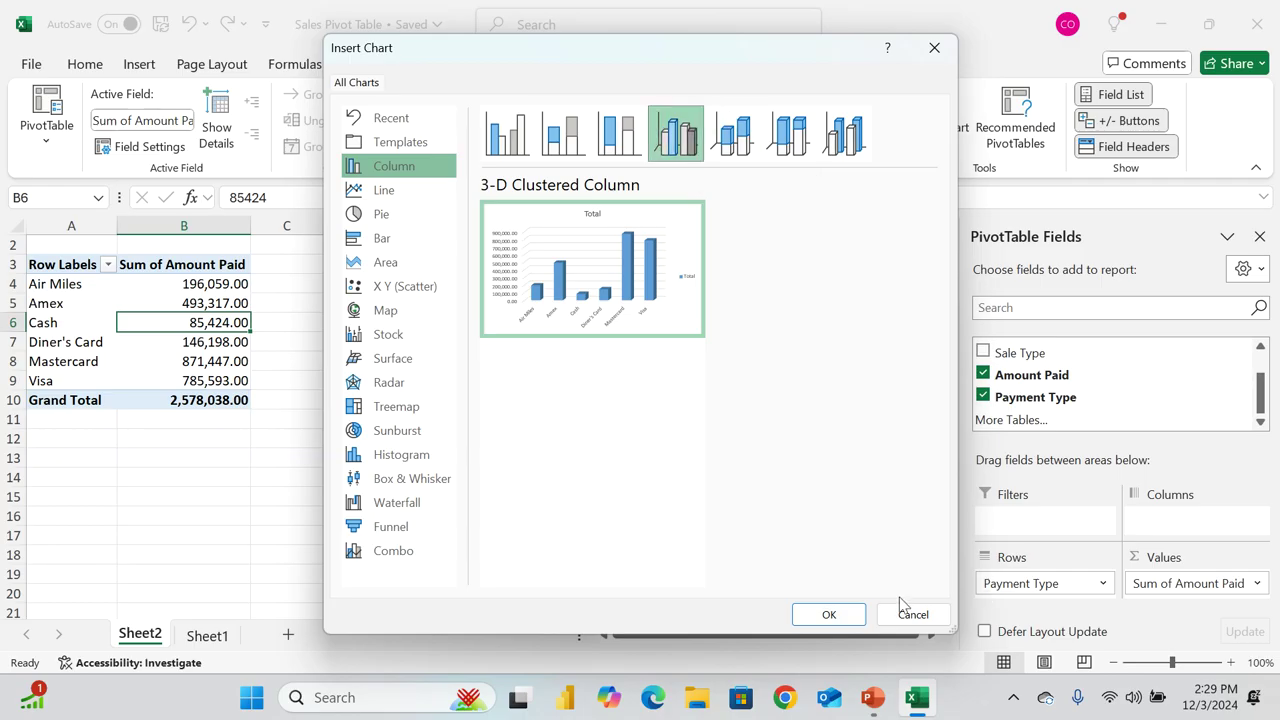
{"action": "left_click", "coordinate": [829, 615]}
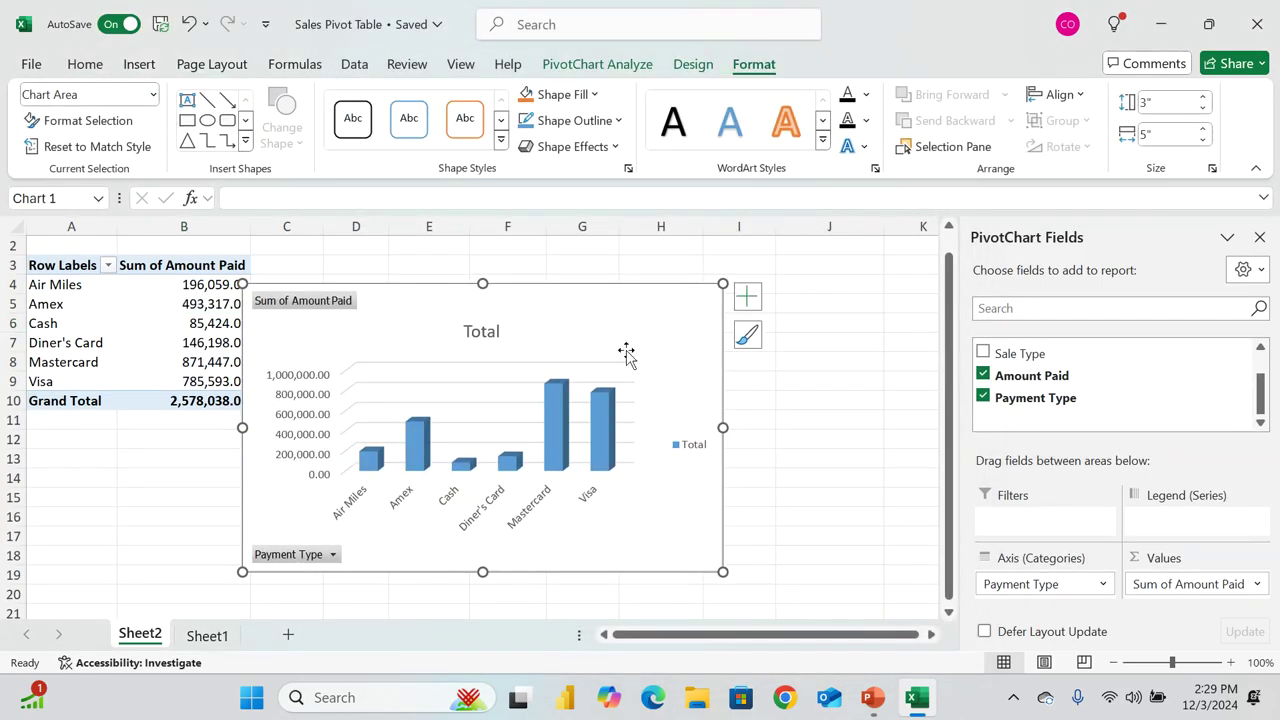
Move the PivotChart to a new sheet named Chart1
{"action": "right_click", "coordinate": [637, 316]}
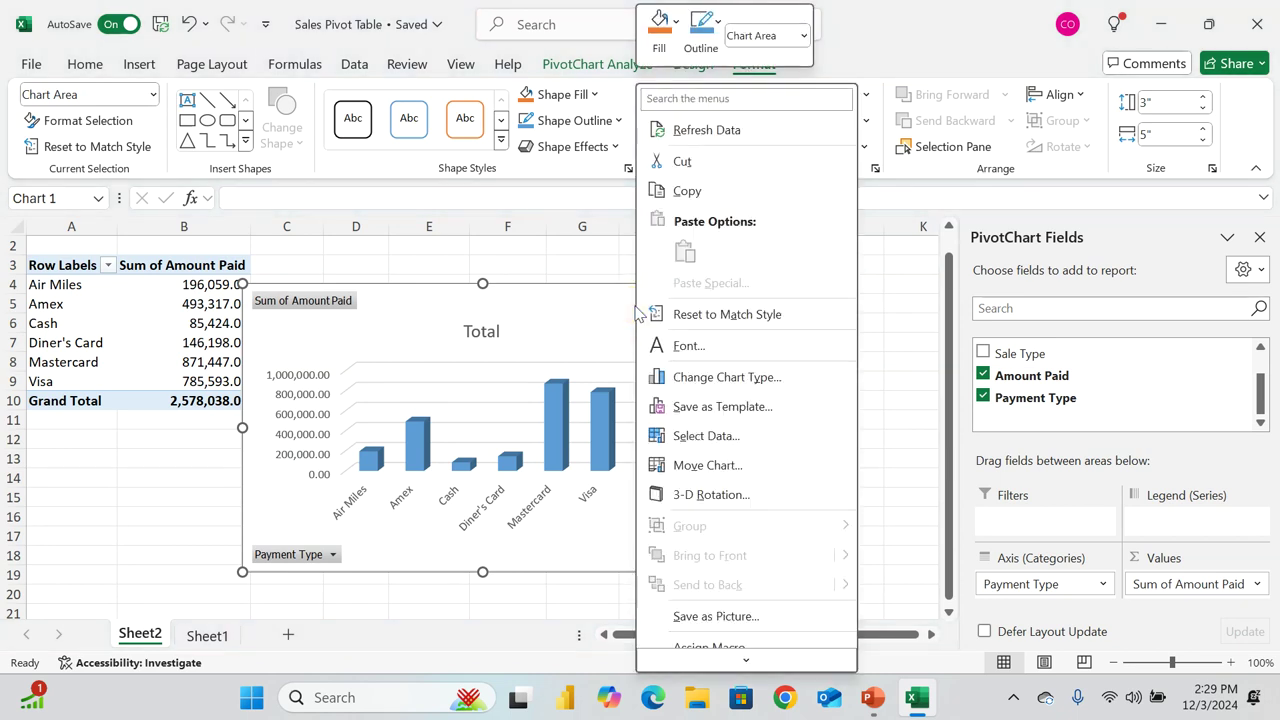
{"action": "right_click", "coordinate": [600, 313]}
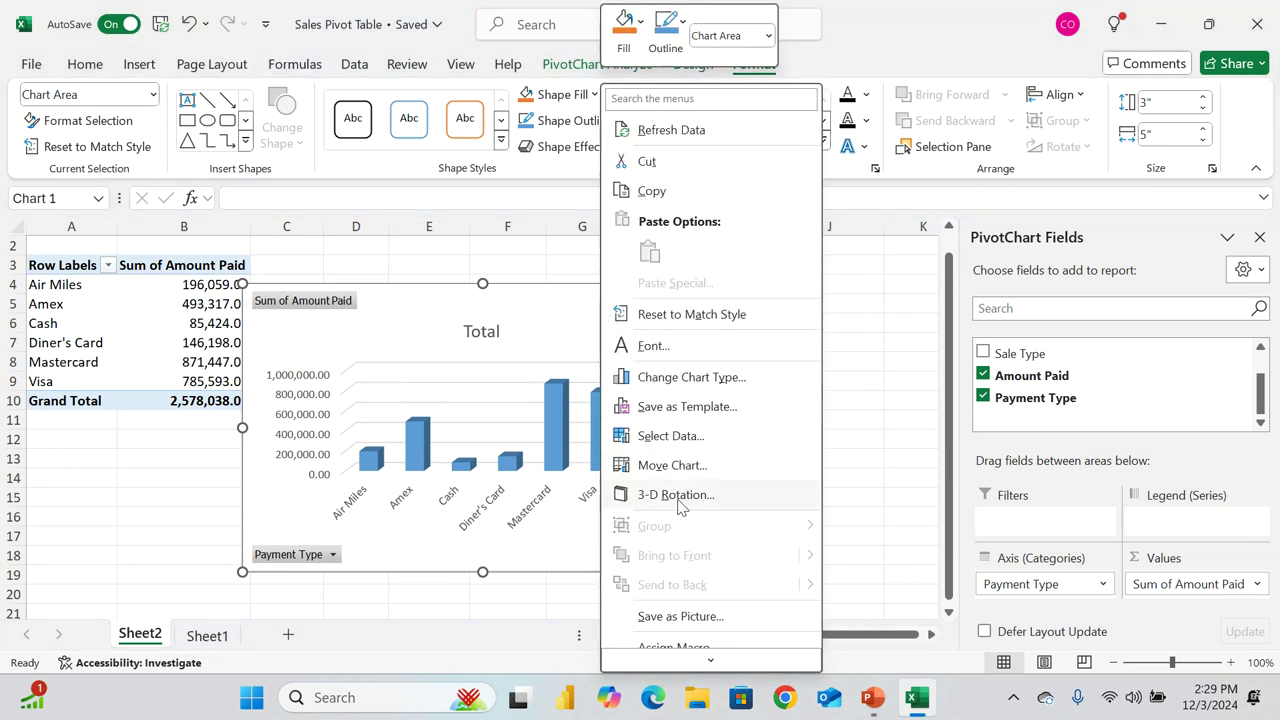
{"action": "left_click", "coordinate": [679, 468]}
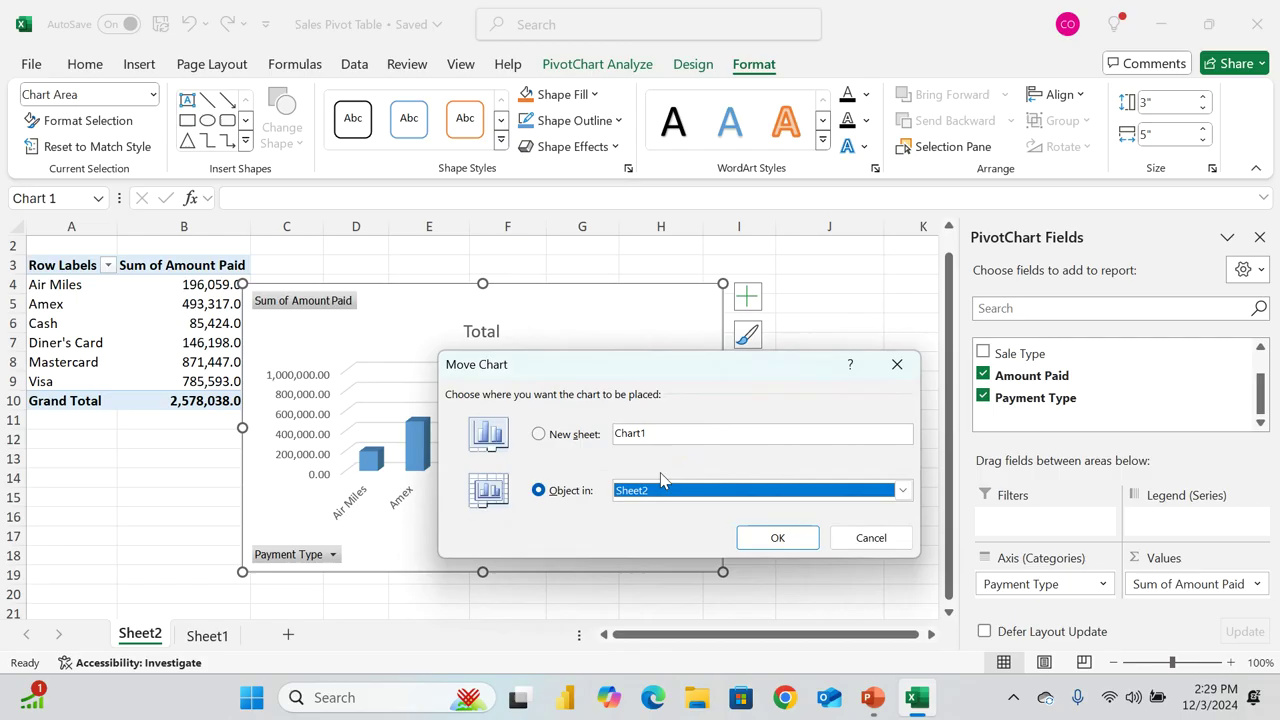
{"action": "left_click", "coordinate": [556, 438]}
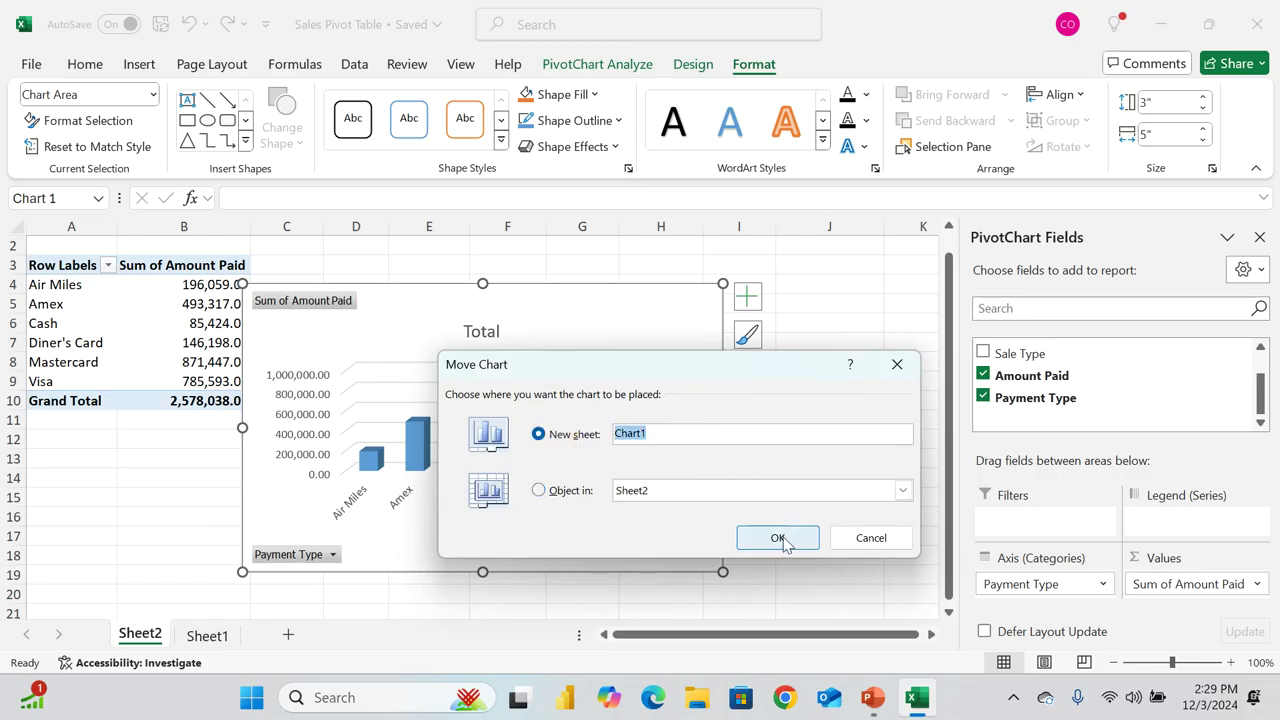
{"action": "left_click", "coordinate": [779, 538]}
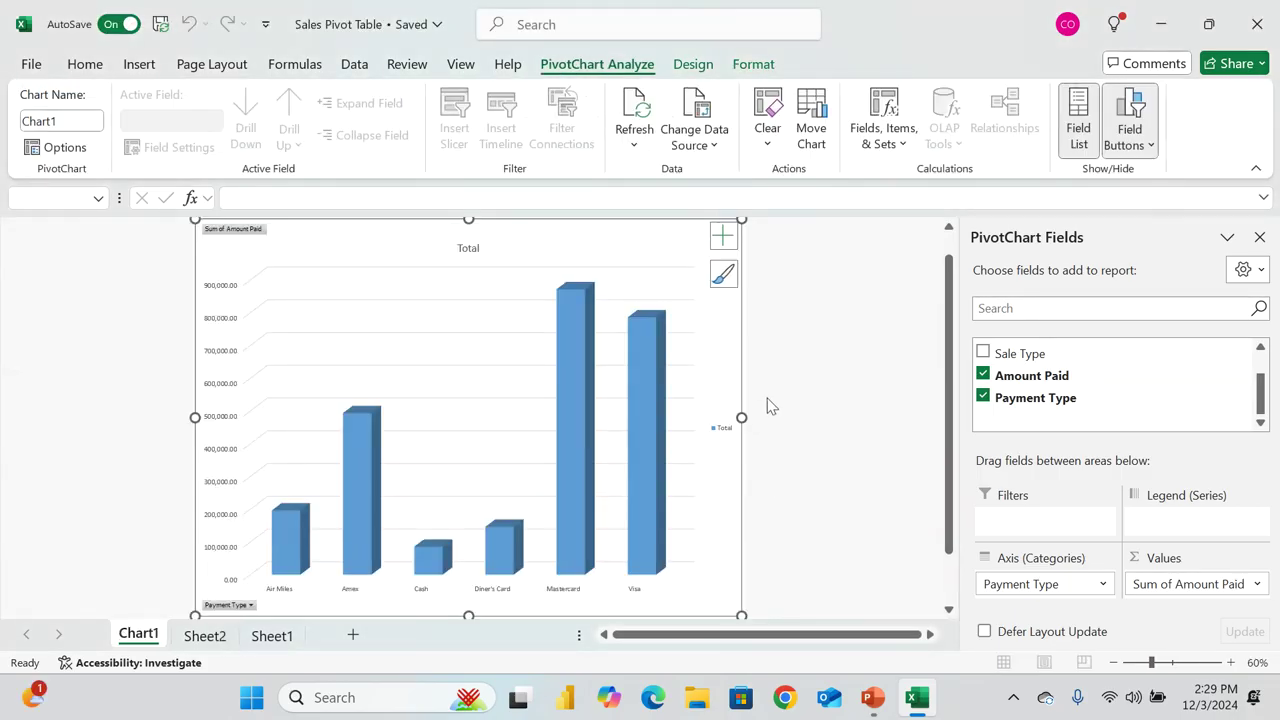
Apply the chart style with a dark grey background and data labels above the blue columns to the PivotChart
{"action": "left_click", "coordinate": [750, 418]}
{"action": "left_click", "coordinate": [777, 423]}
{"action": "left_click", "coordinate": [345, 458]}
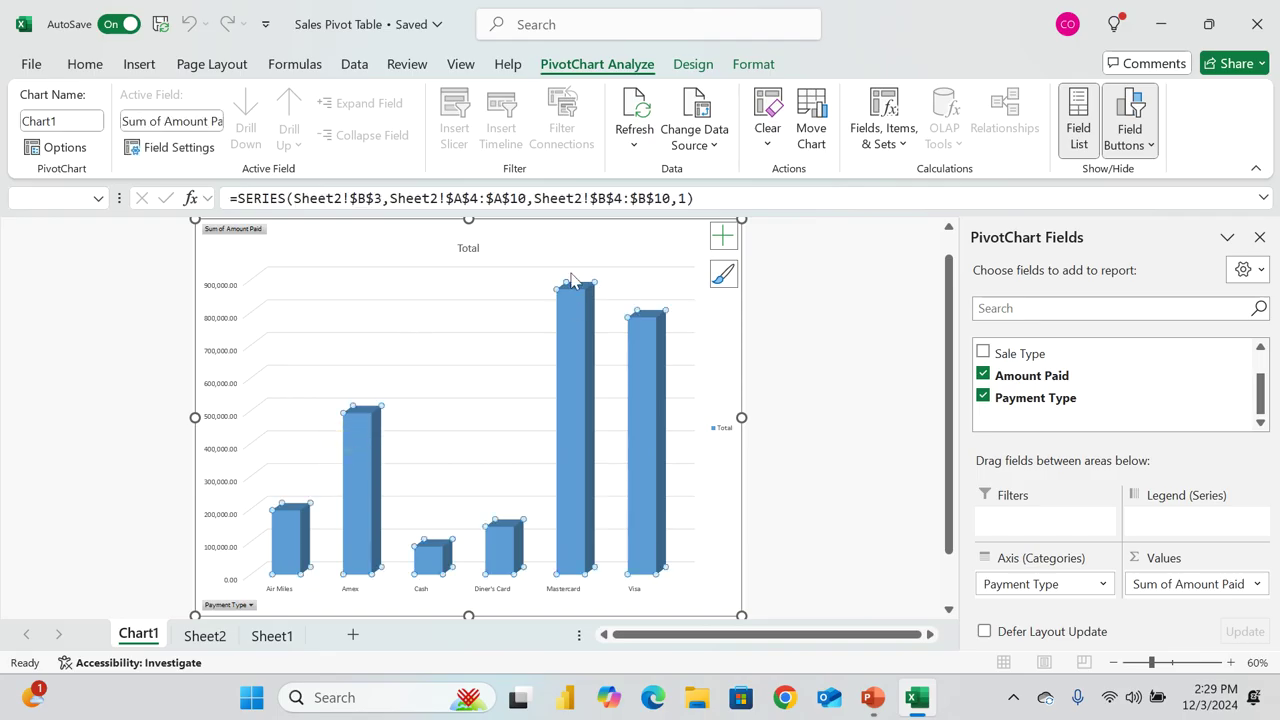
{"action": "left_click", "coordinate": [634, 118]}
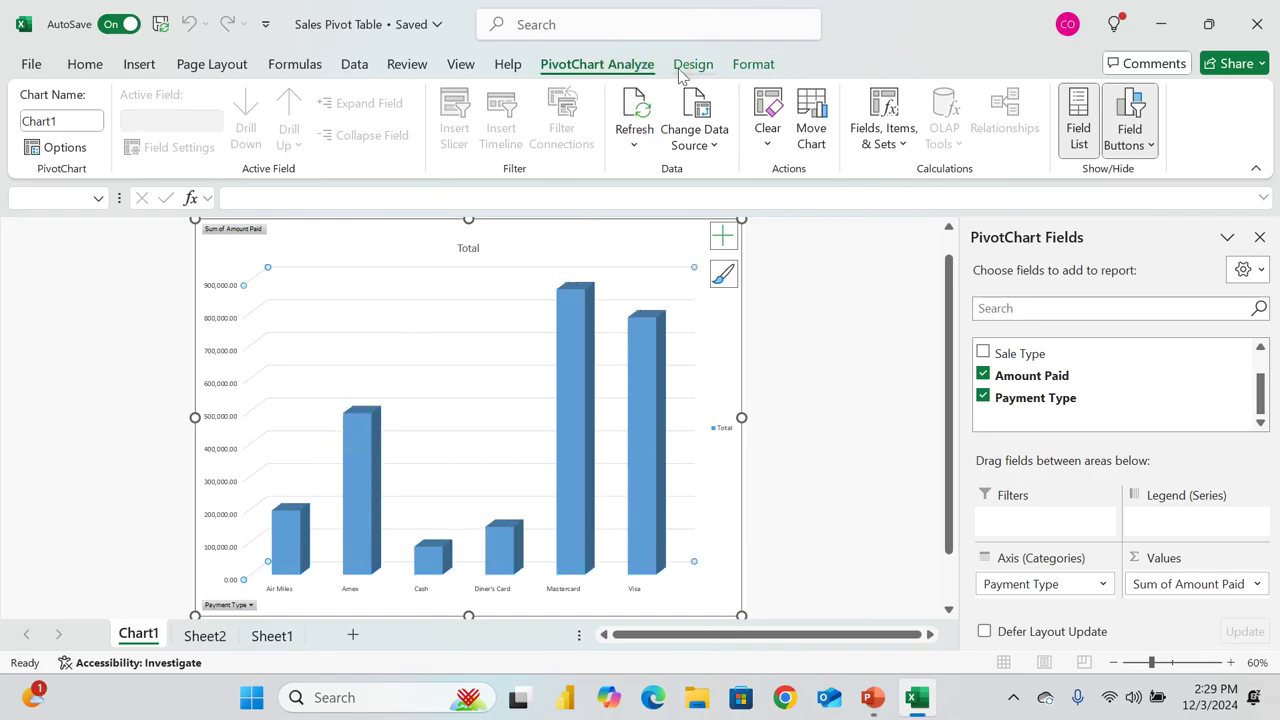
{"action": "left_click", "coordinate": [681, 72]}
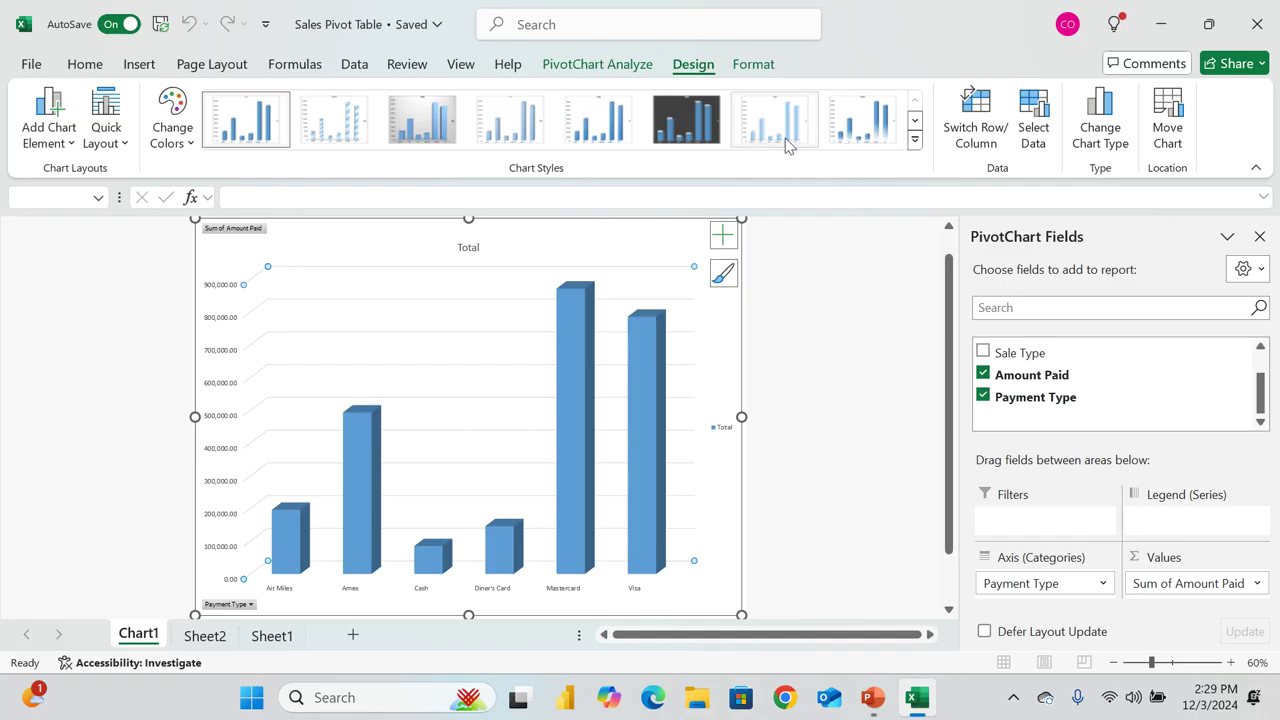
{"action": "left_click", "coordinate": [914, 144]}
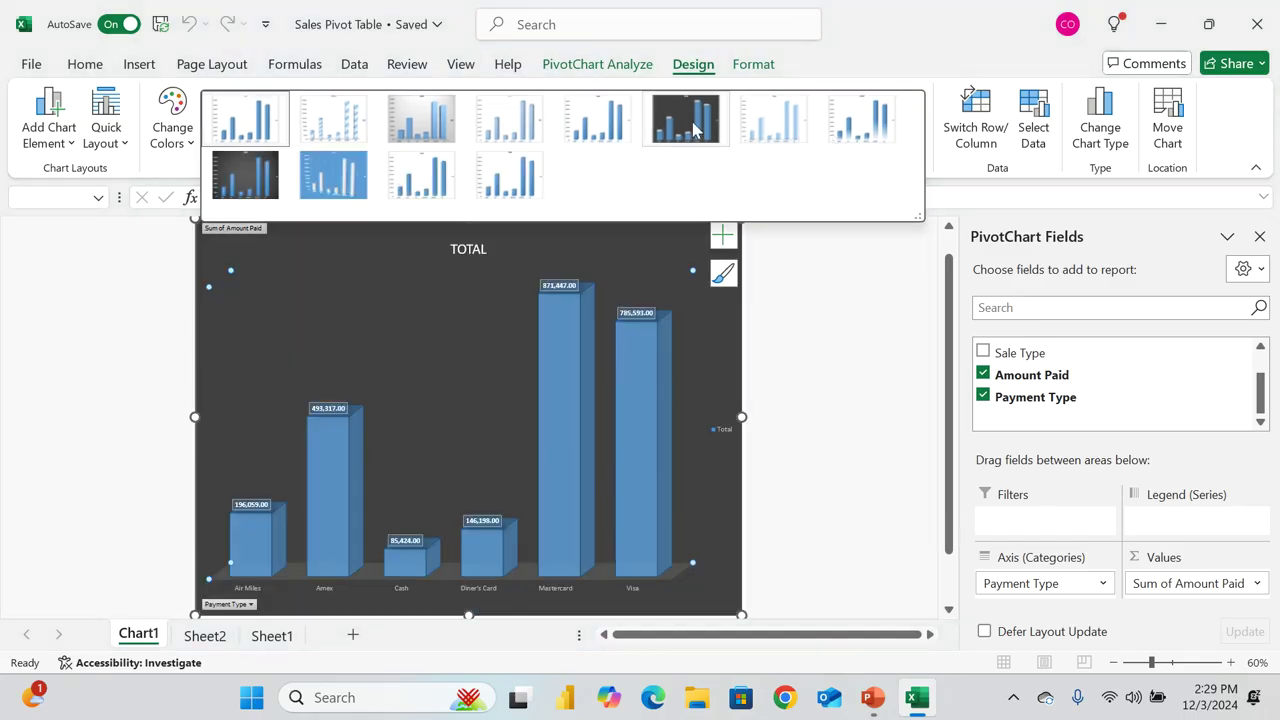
{"action": "left_click", "coordinate": [690, 124]}
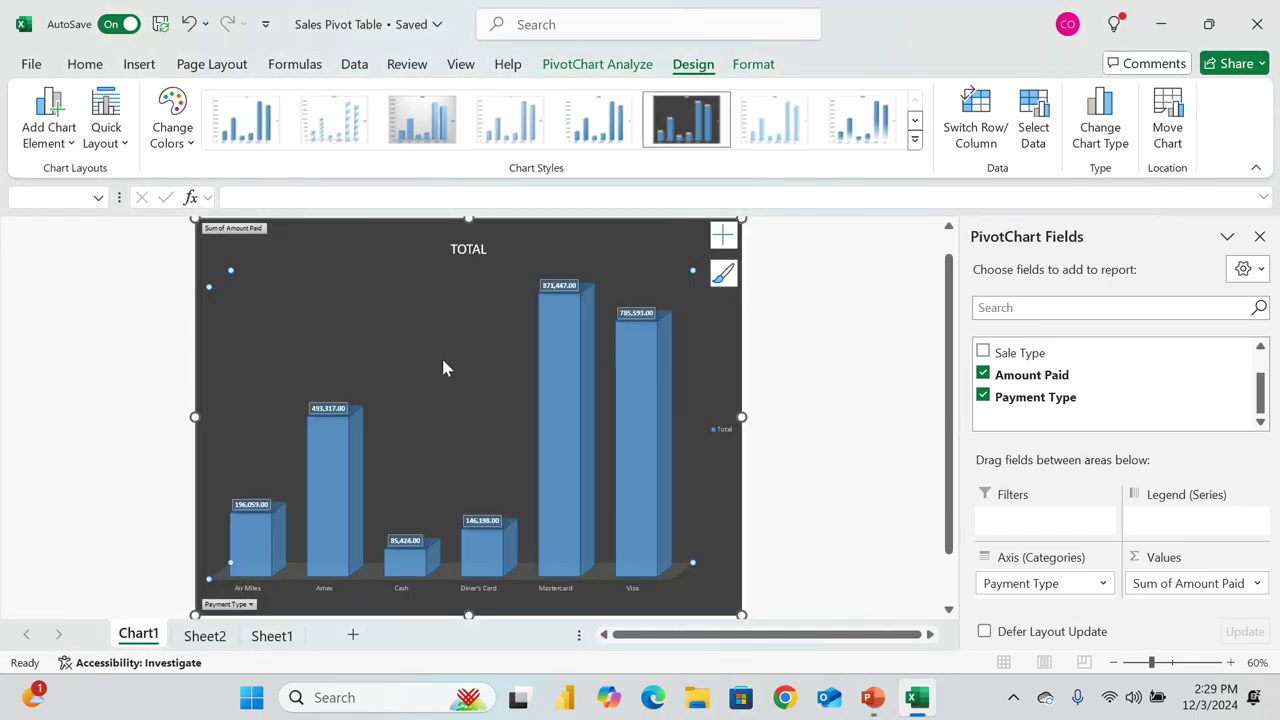
Try the first colorful palette and the monochromatic orange palette on the PivotChart columns
{"action": "left_click", "coordinate": [185, 125]}
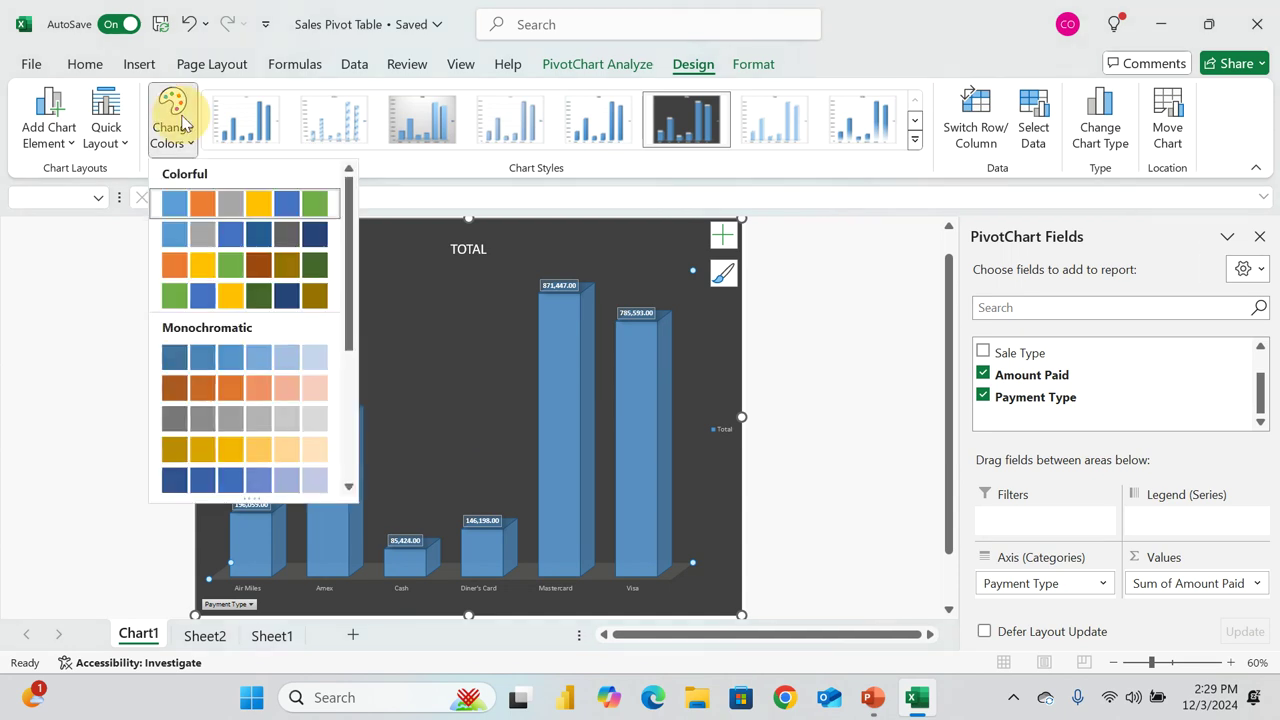
{"action": "left_click", "coordinate": [206, 206]}
{"action": "left_click", "coordinate": [174, 128]}
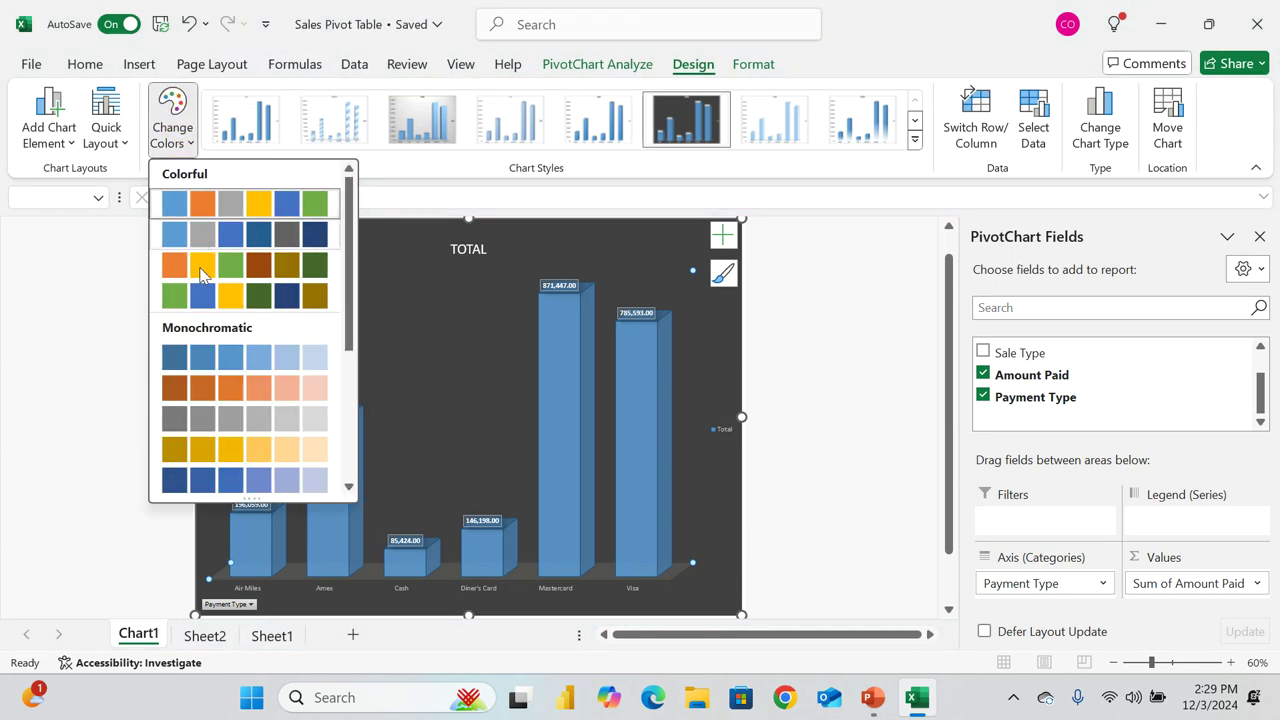
{"action": "left_click", "coordinate": [230, 388]}
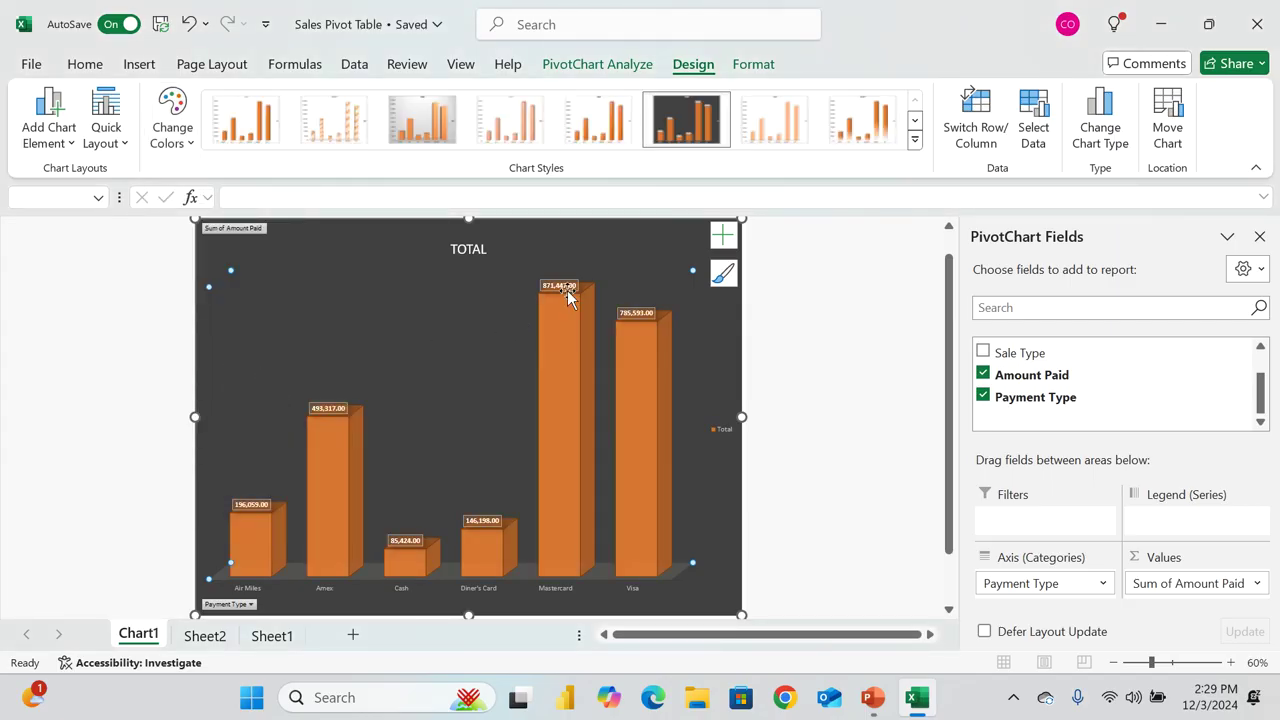
Apply the light-to-dark monochromatic gold palette to the PivotChart and look over the available chart types
{"action": "left_click", "coordinate": [190, 140]}
{"action": "scroll", "coordinate": [225, 390], "scroll_direction": "down", "scroll_amount": 5}
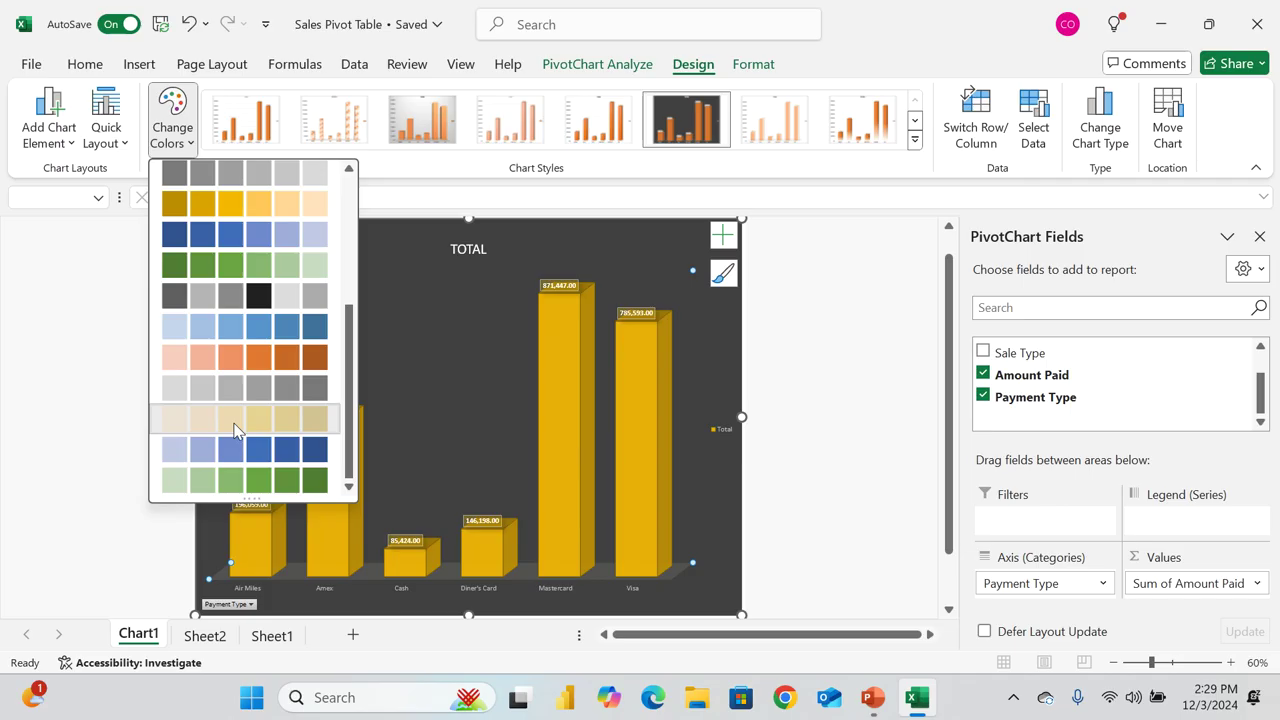
{"action": "left_click", "coordinate": [233, 428]}
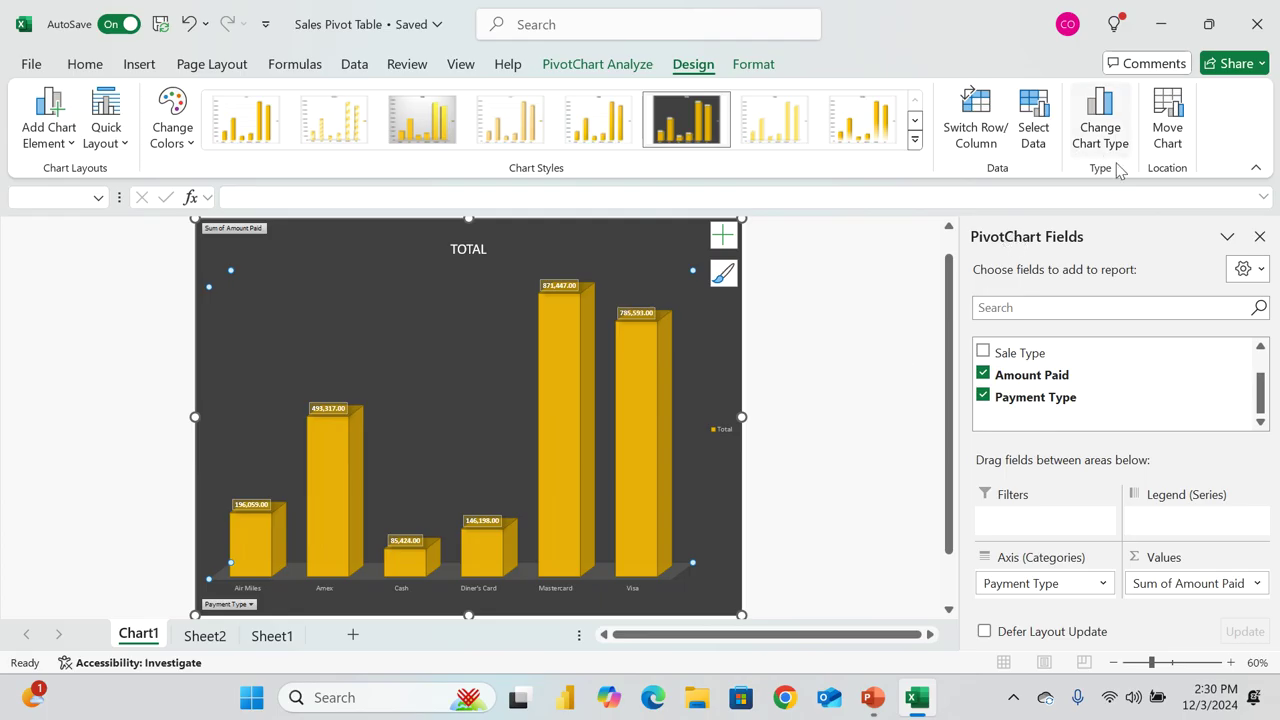
{"action": "left_click", "coordinate": [1103, 121]}
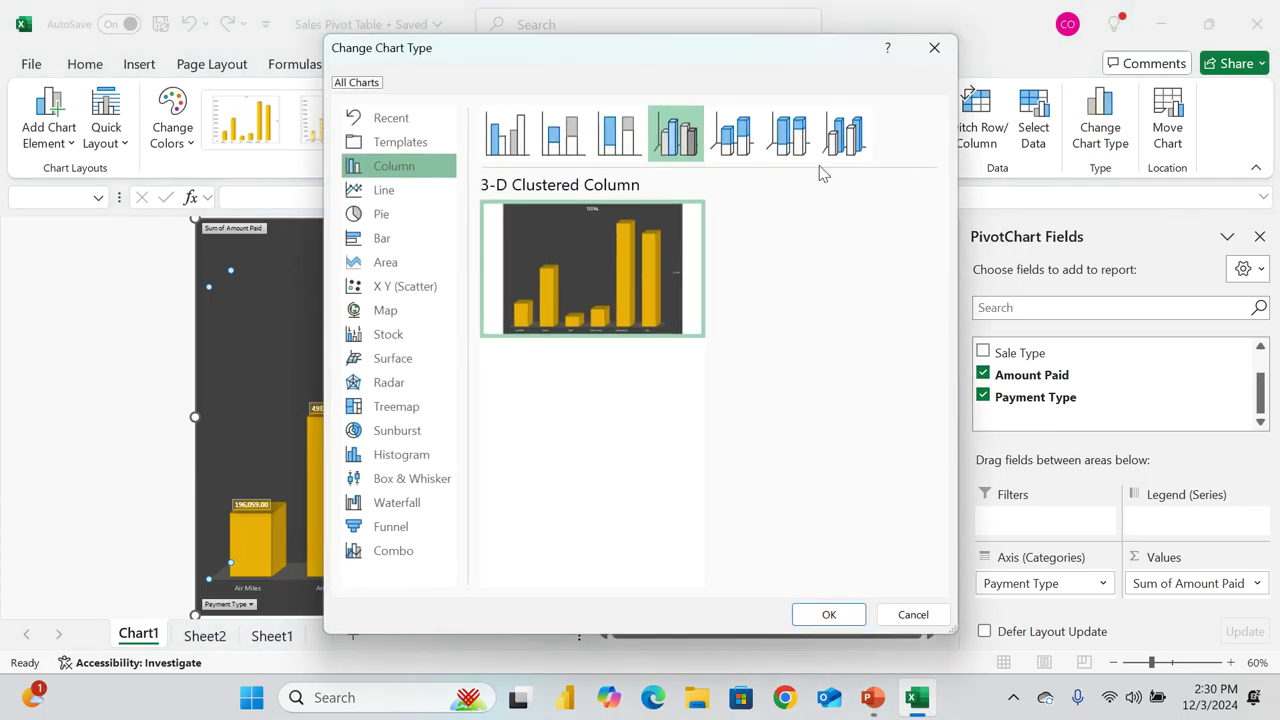
{"action": "left_click", "coordinate": [934, 47]}
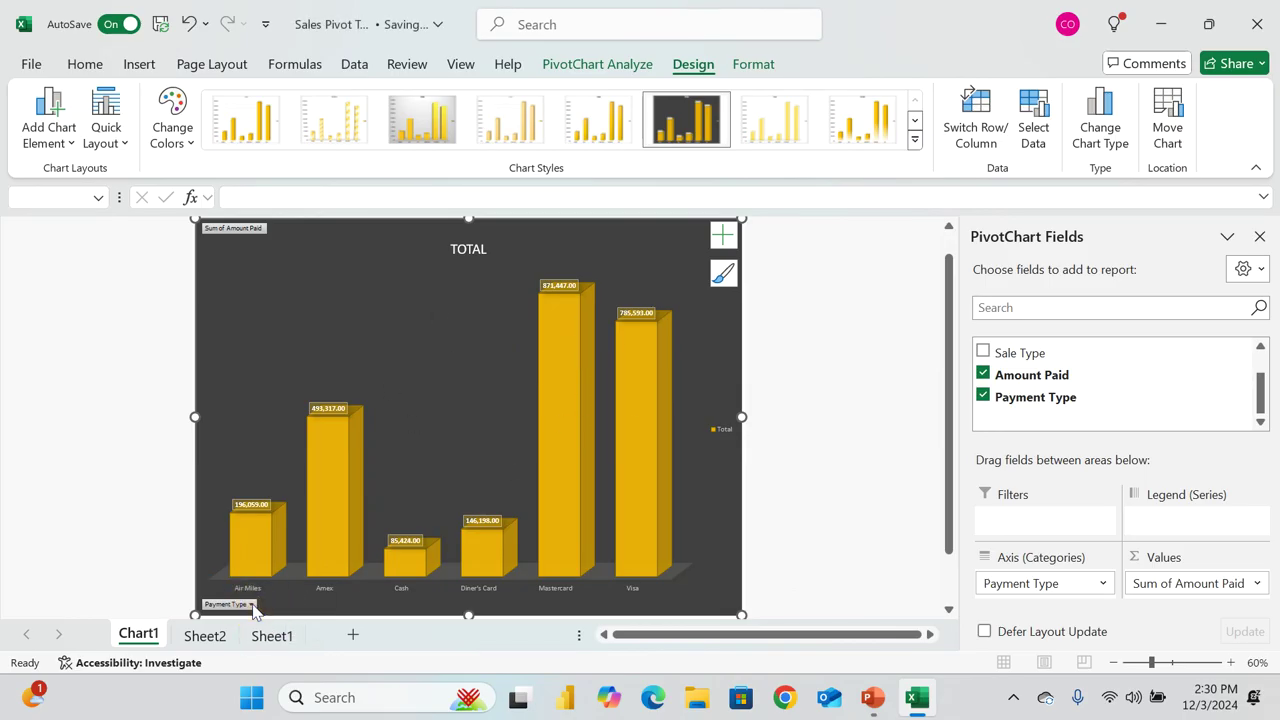
Filter the PivotChart's Payment Type field to exclude Air Miles and Cash
{"action": "left_click", "coordinate": [251, 607]}
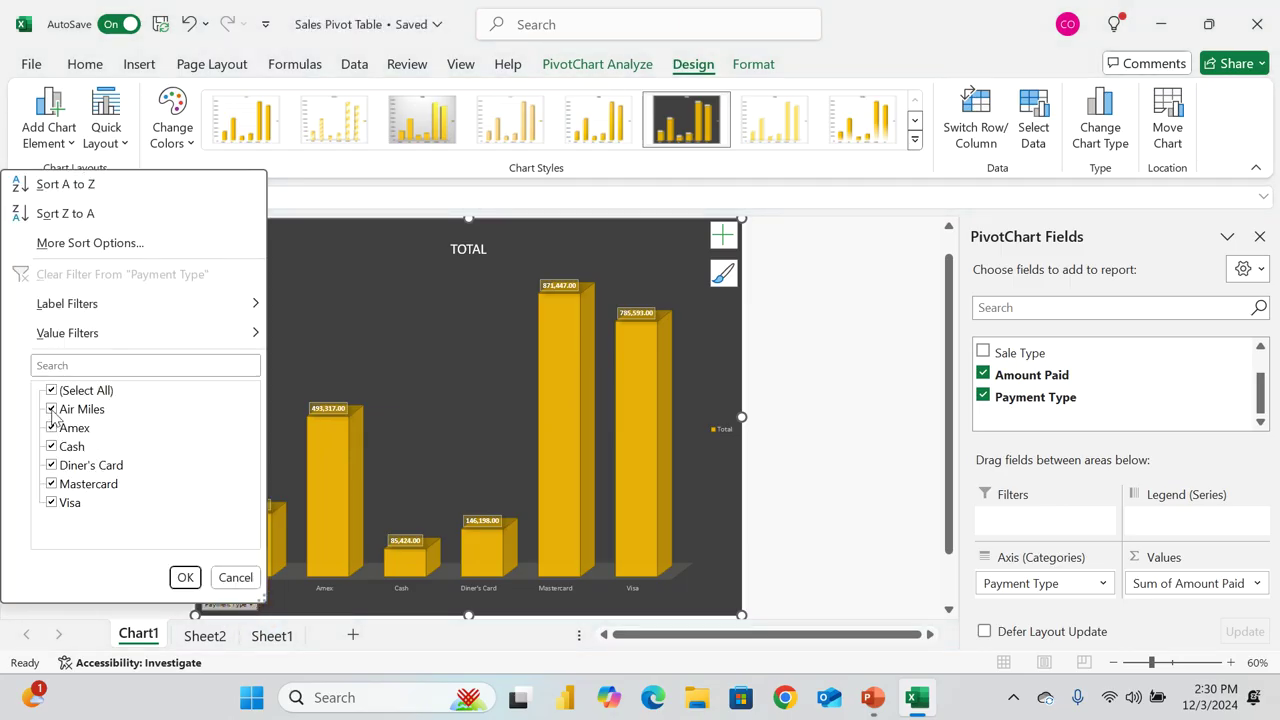
{"action": "left_click", "coordinate": [52, 410]}
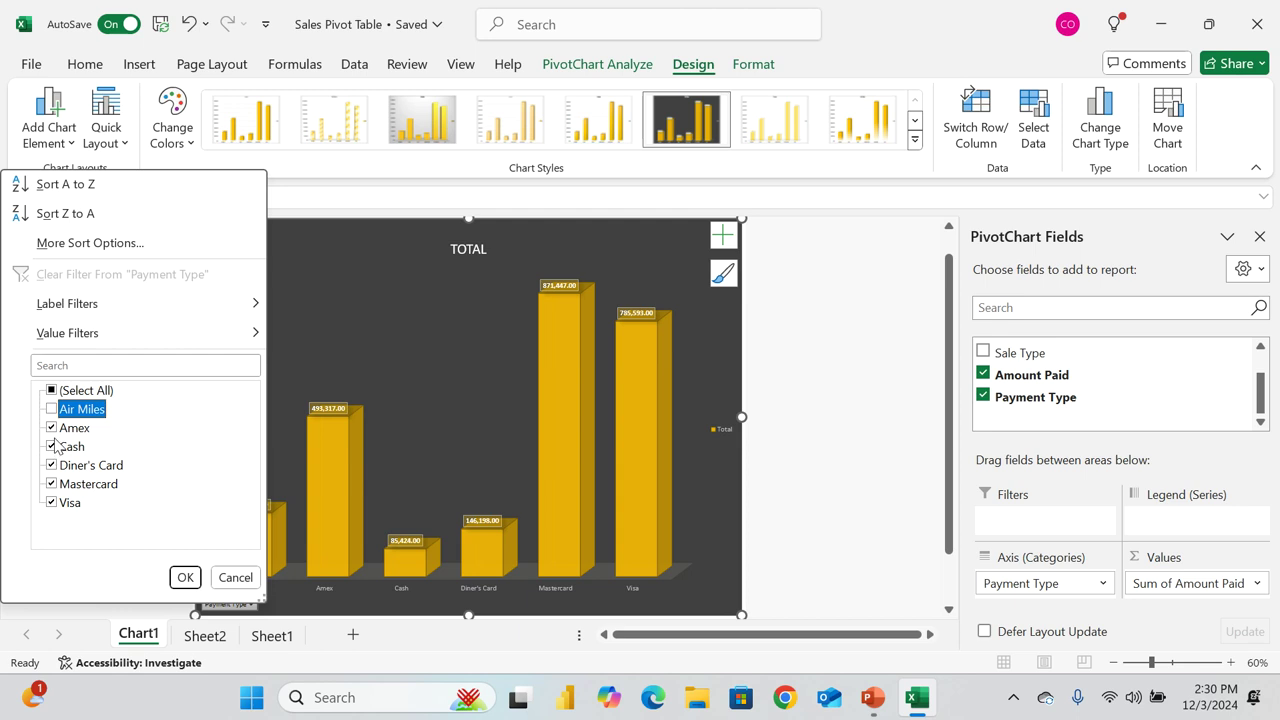
{"action": "left_click", "coordinate": [52, 465]}
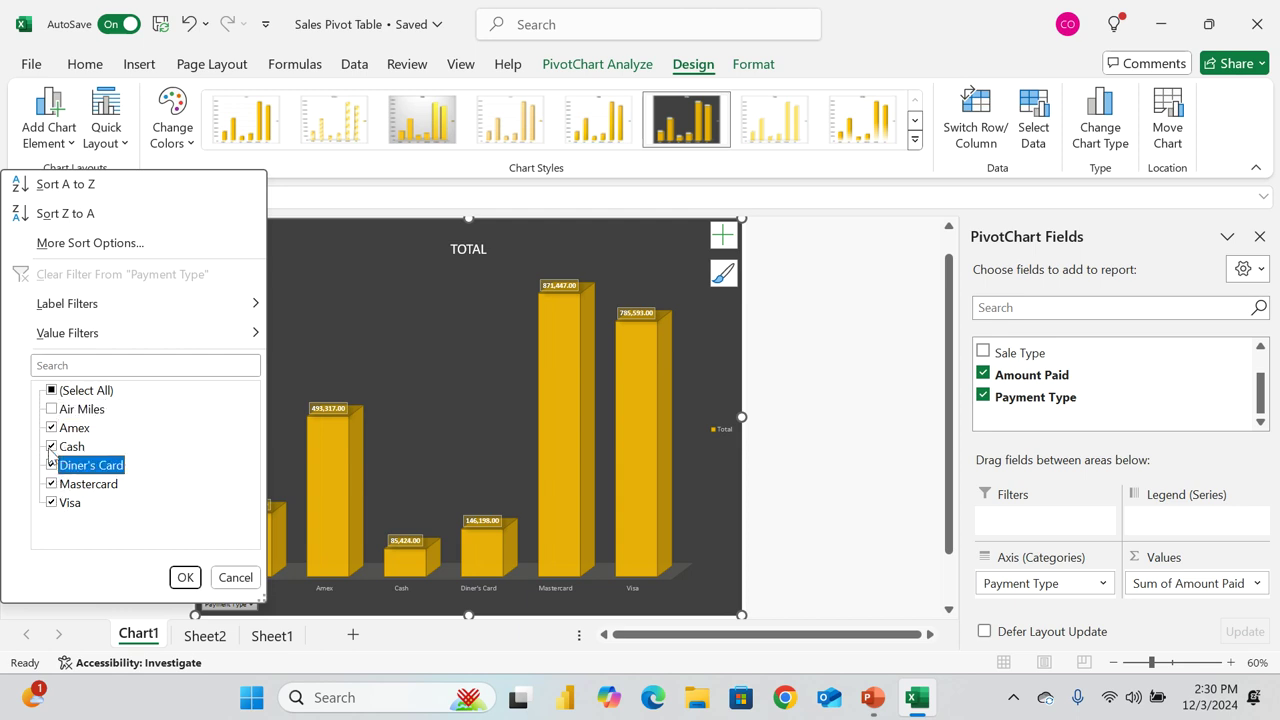
{"action": "left_click", "coordinate": [52, 447]}
{"action": "left_click", "coordinate": [184, 578]}
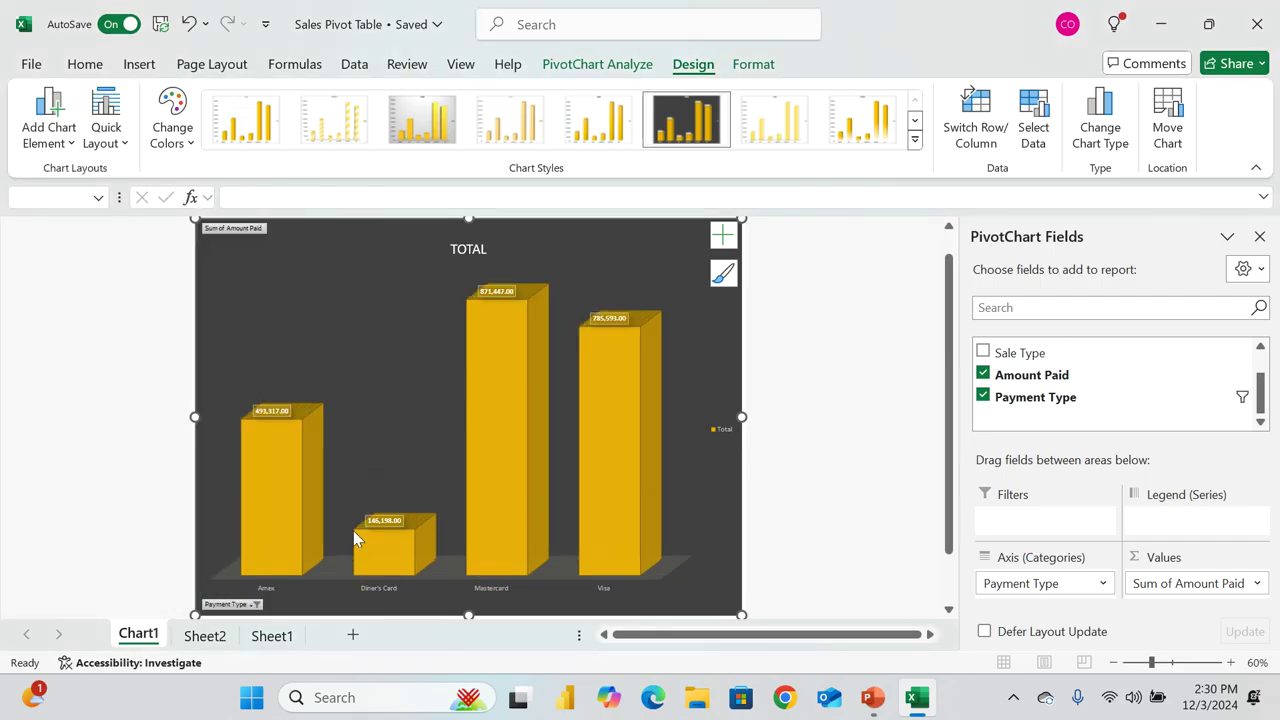
Check the source data on Sheet1 and compare the filtered PivotTable on Sheet2 with the PivotChart on Chart1
{"action": "left_click", "coordinate": [283, 646]}
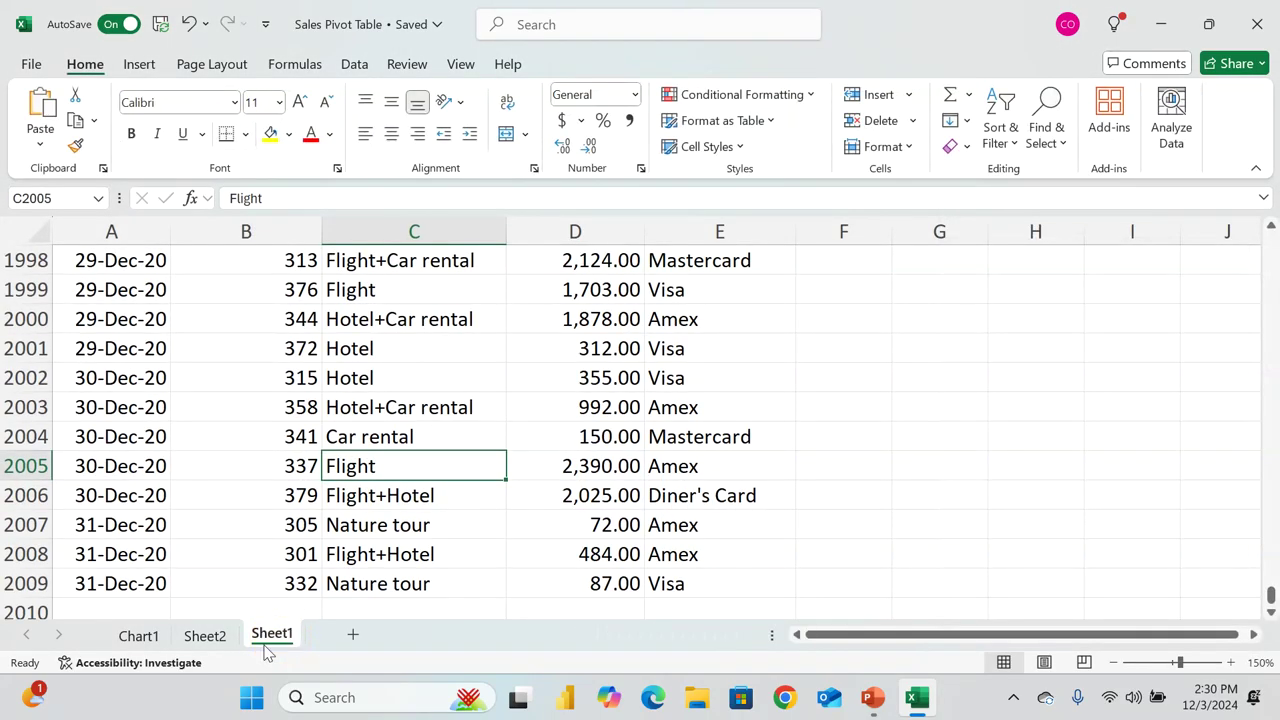
{"action": "left_click", "coordinate": [220, 640]}
{"action": "scroll", "coordinate": [171, 342], "scroll_direction": "up", "scroll_amount": 1}
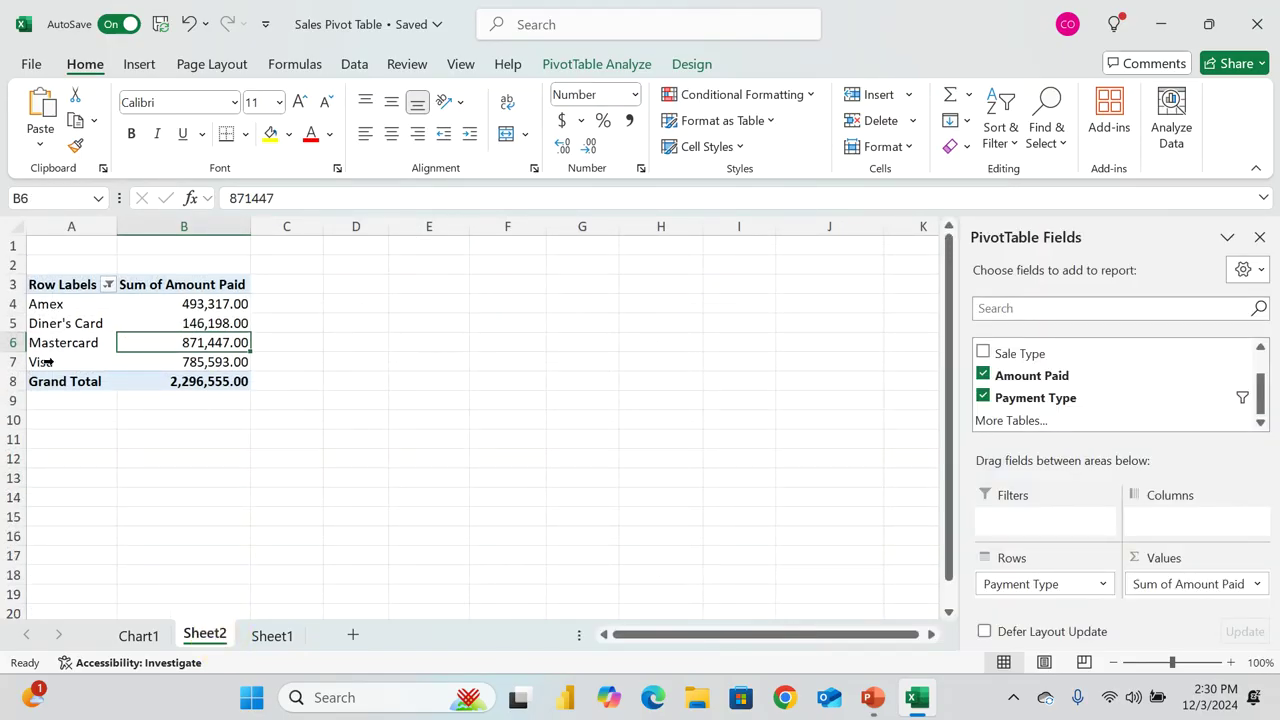
{"action": "left_click", "coordinate": [138, 636]}
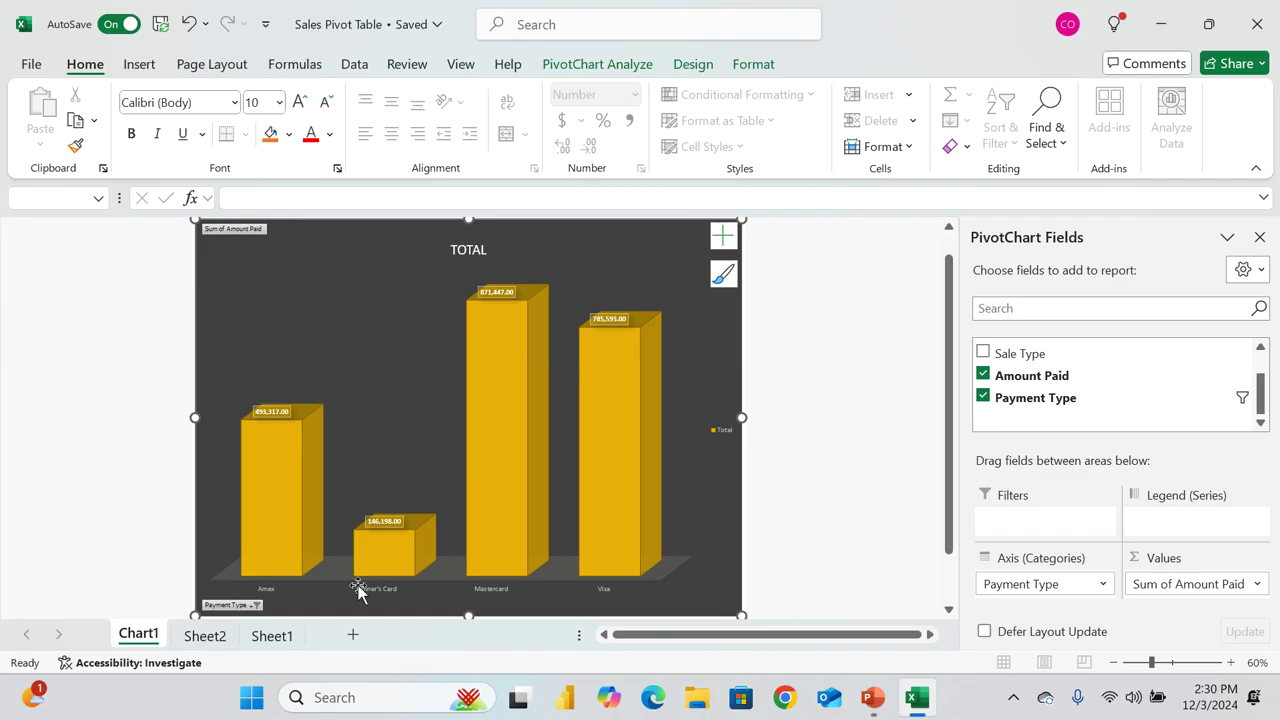
{"action": "left_click", "coordinate": [206, 637]}
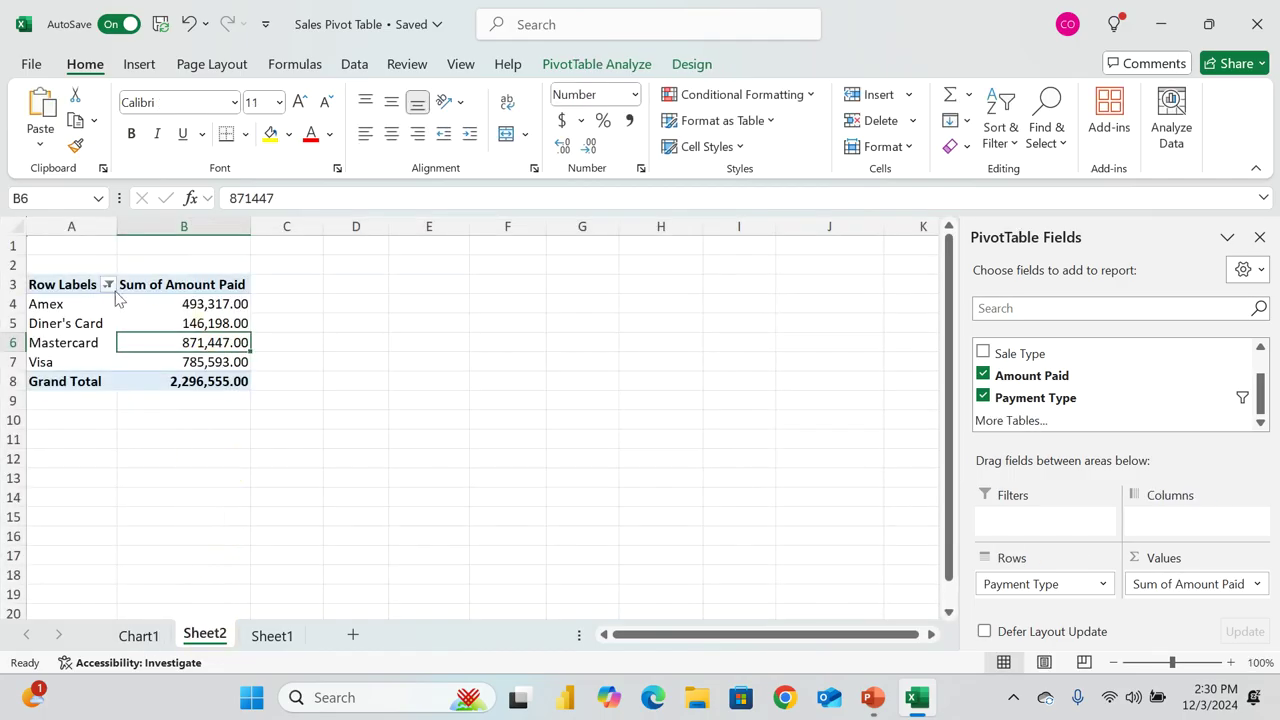
{"action": "left_click", "coordinate": [138, 636]}
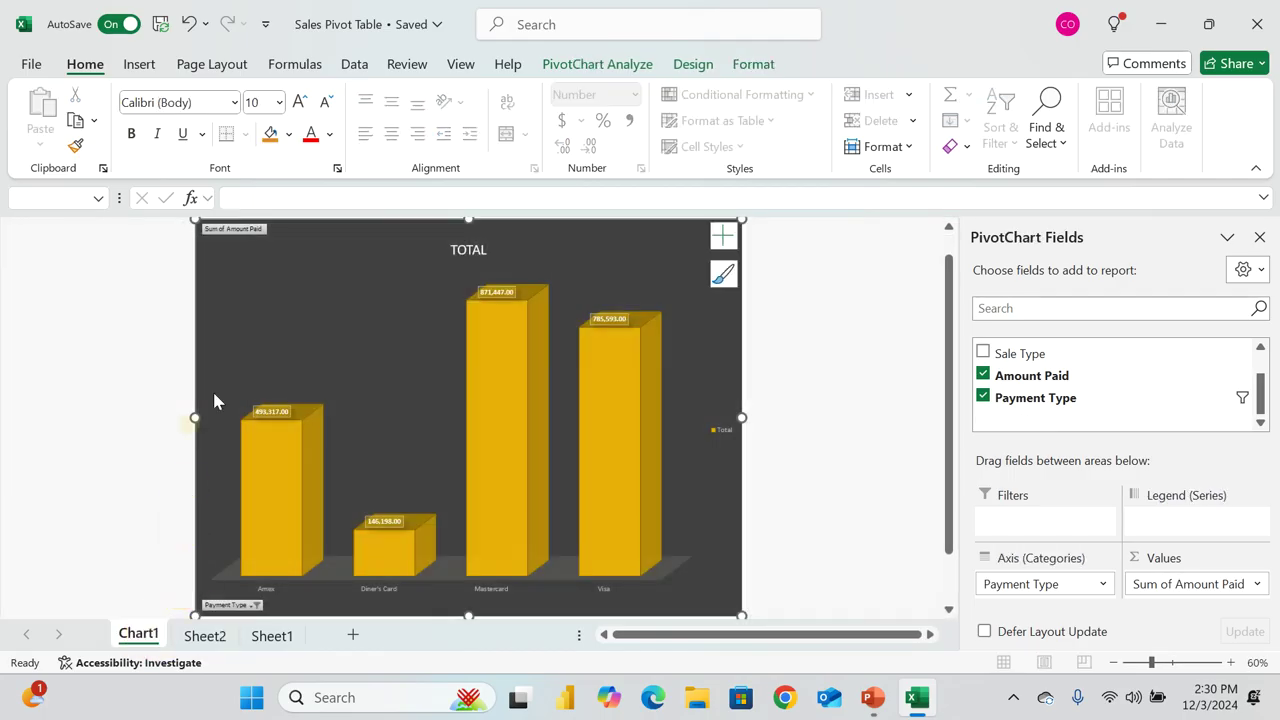
Include Cash again in the Payment Type filter of the Sheet2 PivotTable and check the columns on Chart1
{"action": "left_click", "coordinate": [203, 636]}
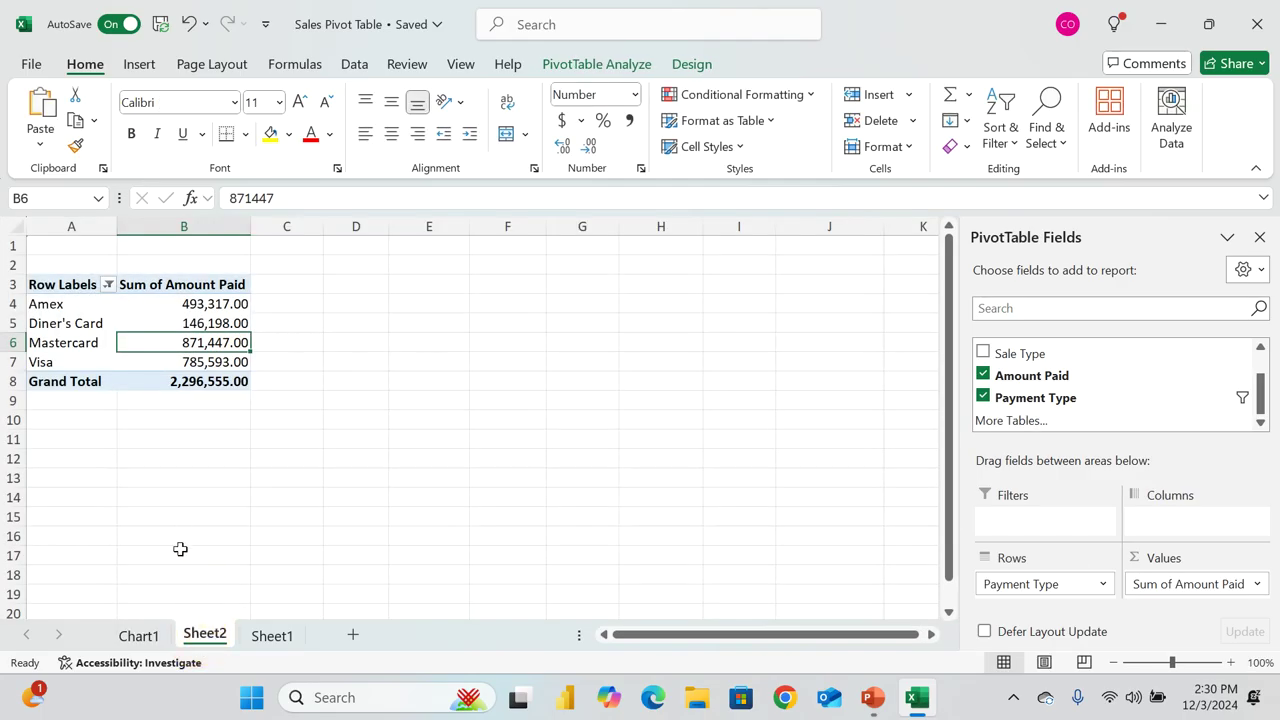
{"action": "left_click", "coordinate": [108, 285]}
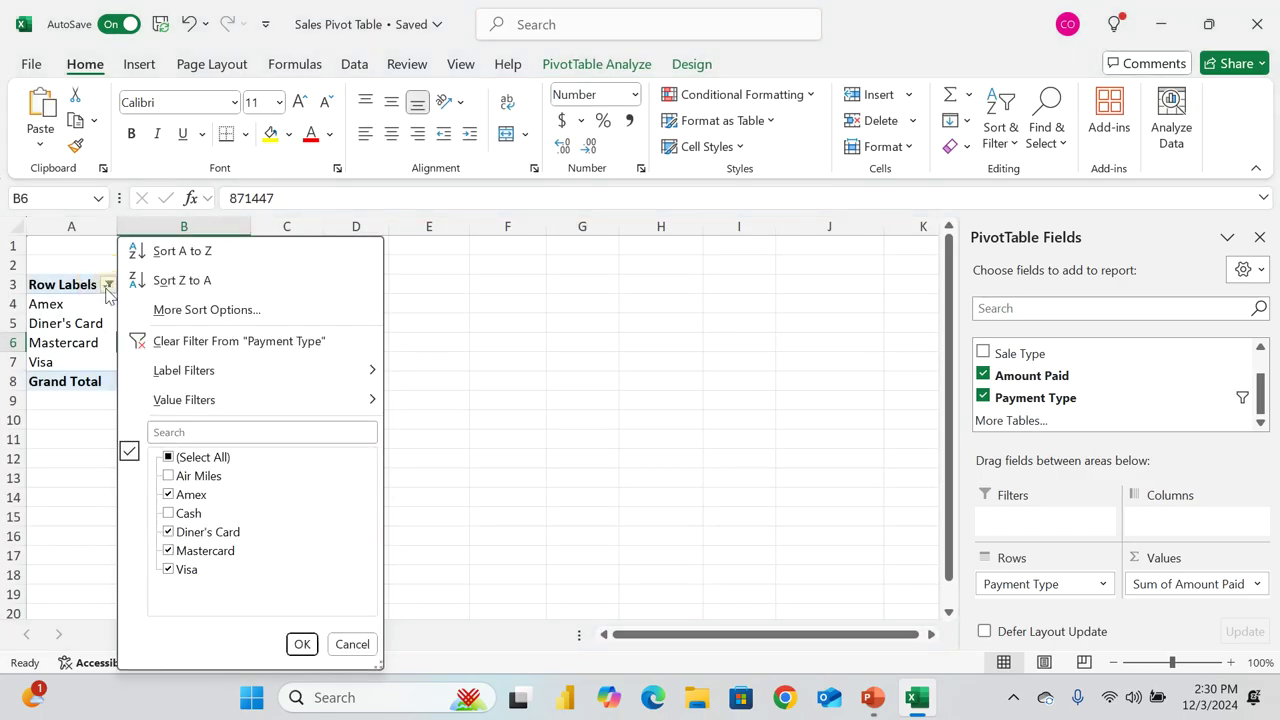
{"action": "left_click", "coordinate": [172, 514]}
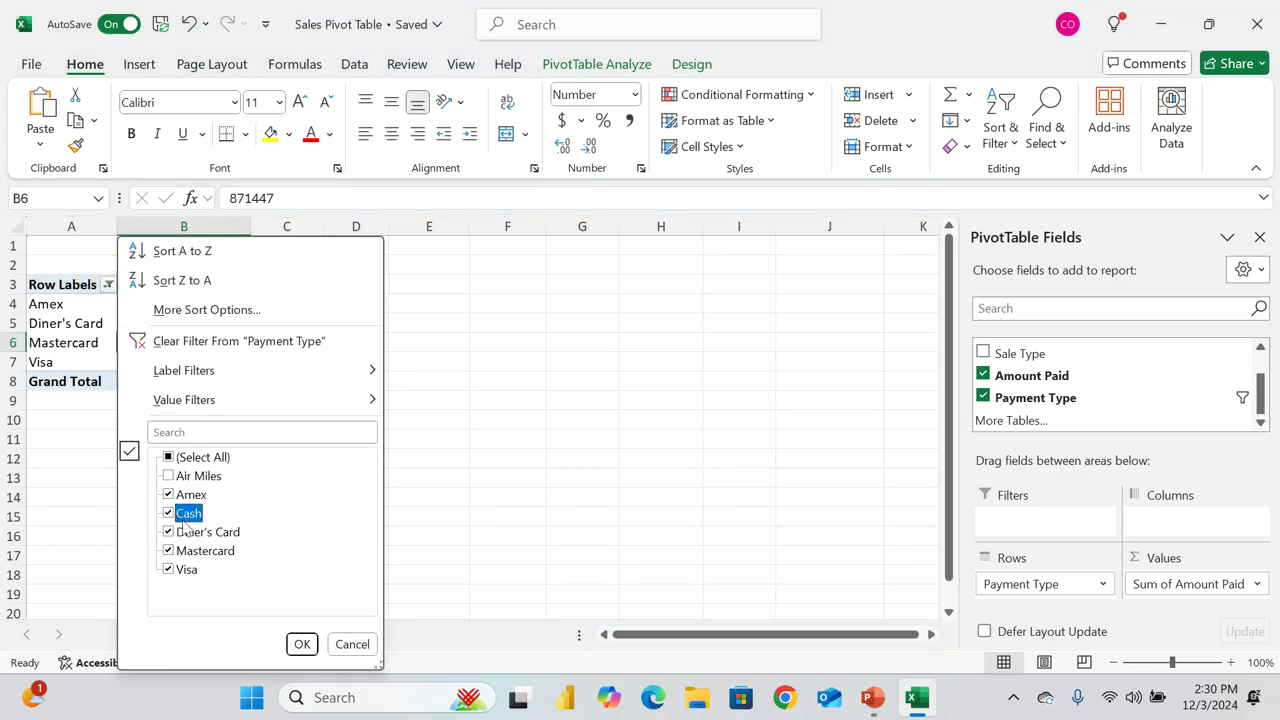
{"action": "left_click", "coordinate": [302, 644]}
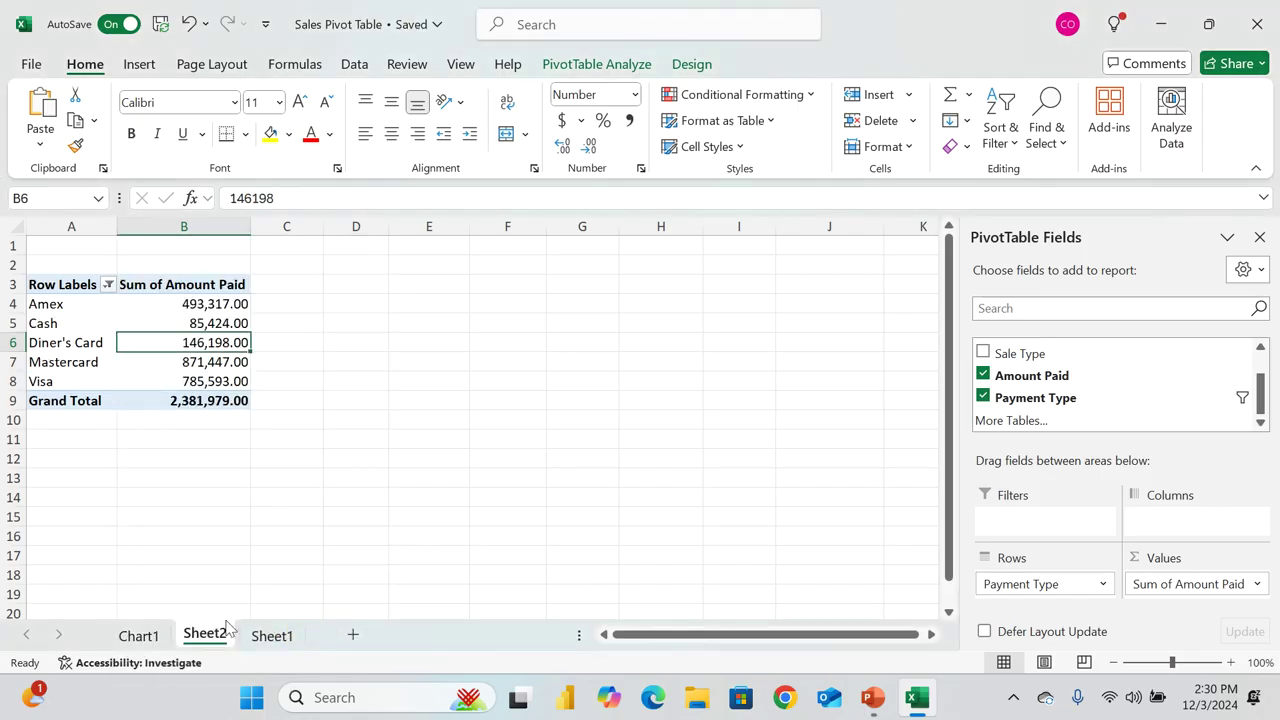
{"action": "left_click", "coordinate": [150, 635]}
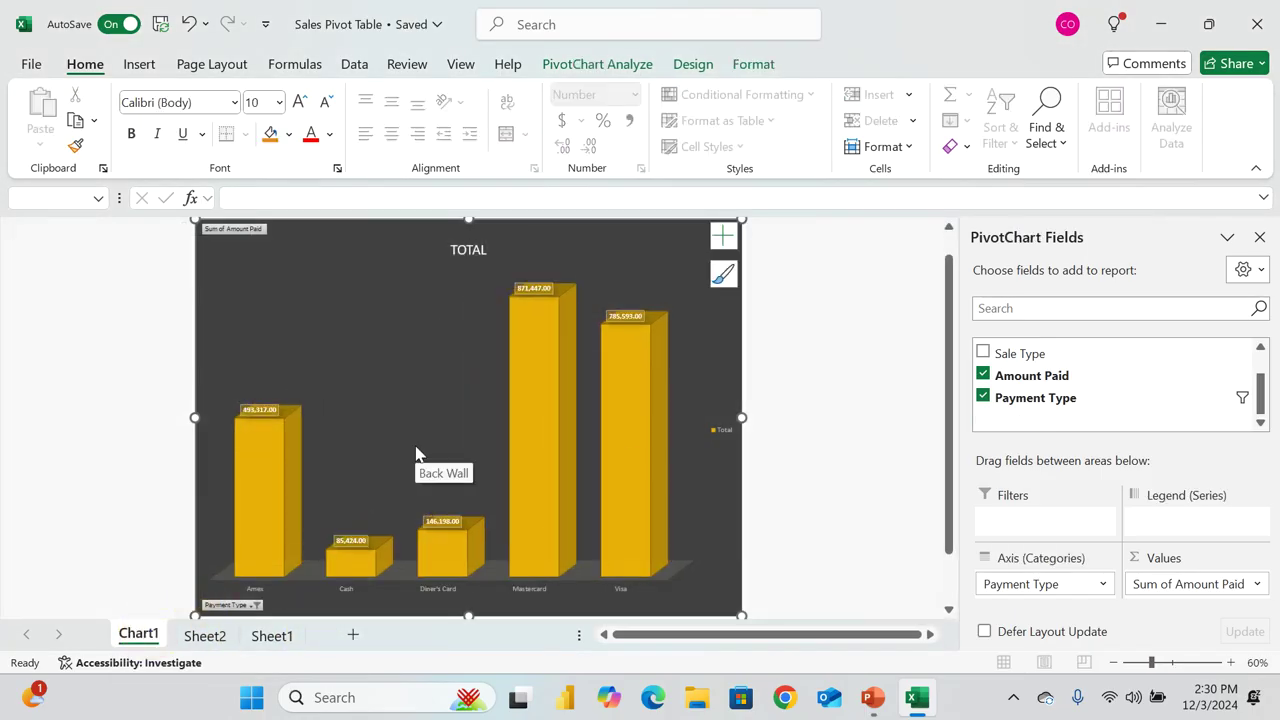
{"action": "mouse_move", "coordinate": [660, 448]}
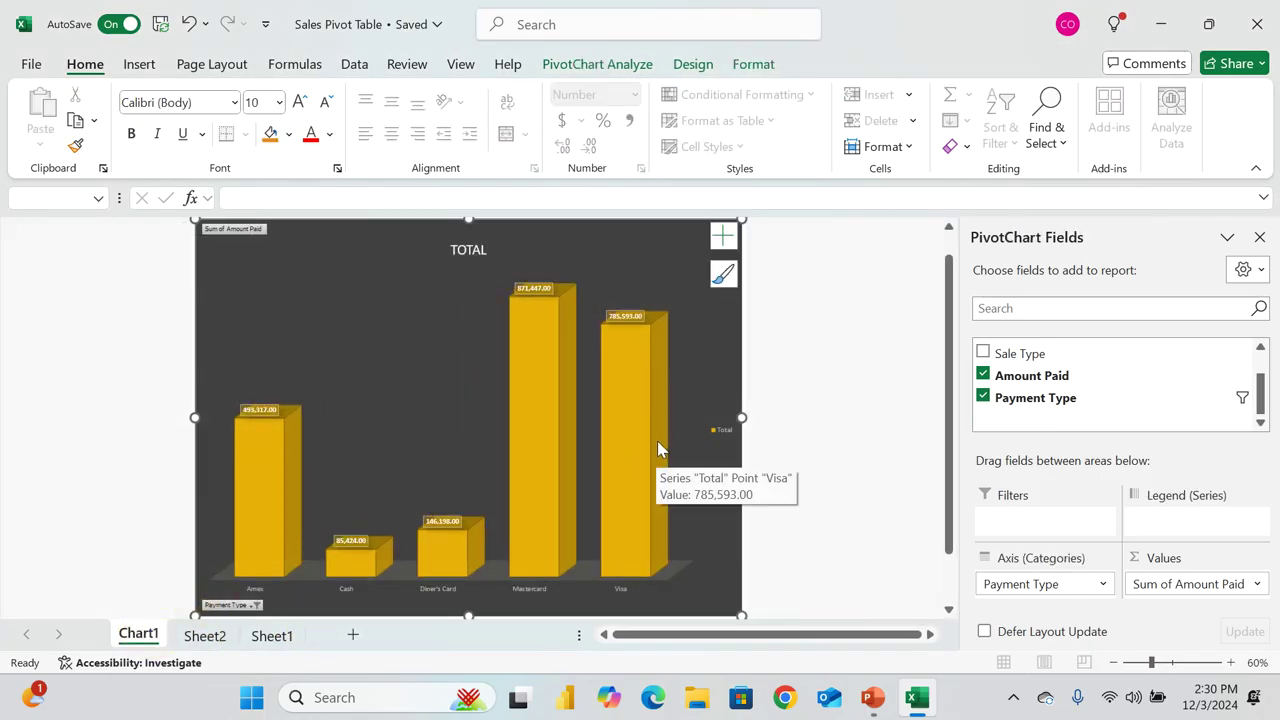
Look over the PivotChart's analysis, chart element, legend placement and formatting options
{"action": "left_click", "coordinate": [580, 64]}
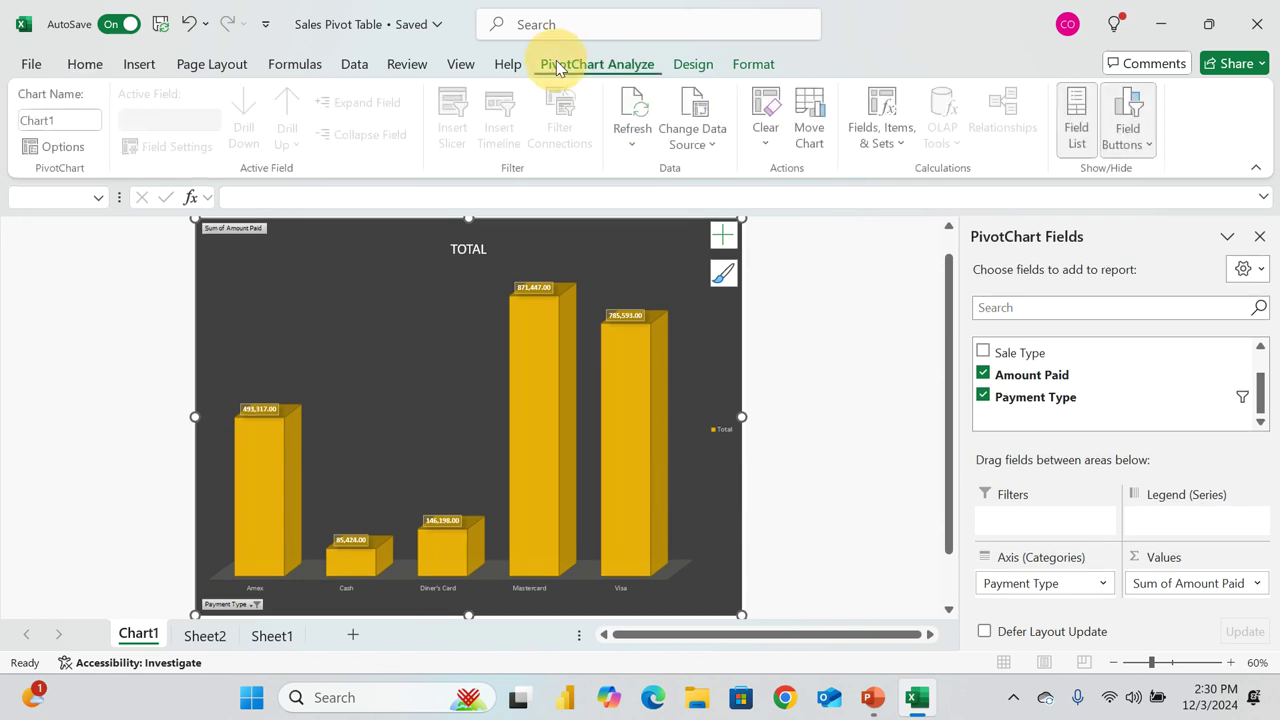
{"action": "left_click", "coordinate": [700, 66]}
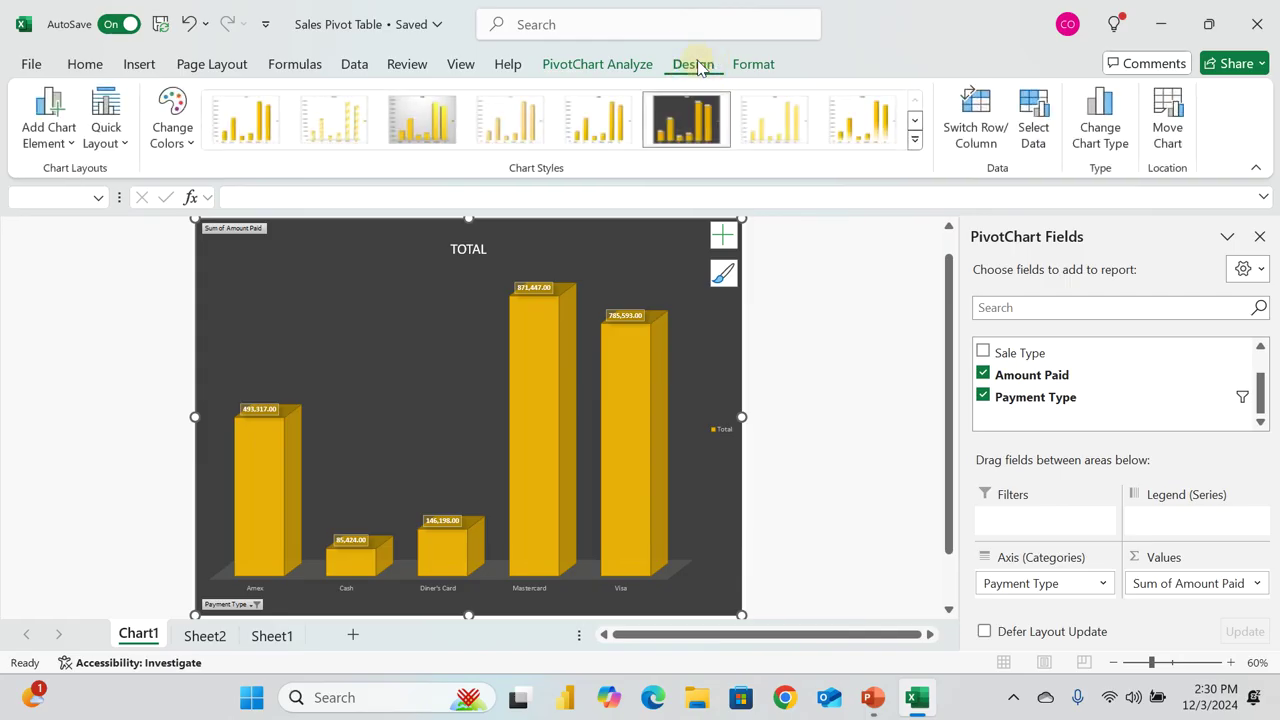
{"action": "left_click", "coordinate": [72, 146]}
{"action": "mouse_move", "coordinate": [78, 212]}
{"action": "mouse_move", "coordinate": [72, 244]}
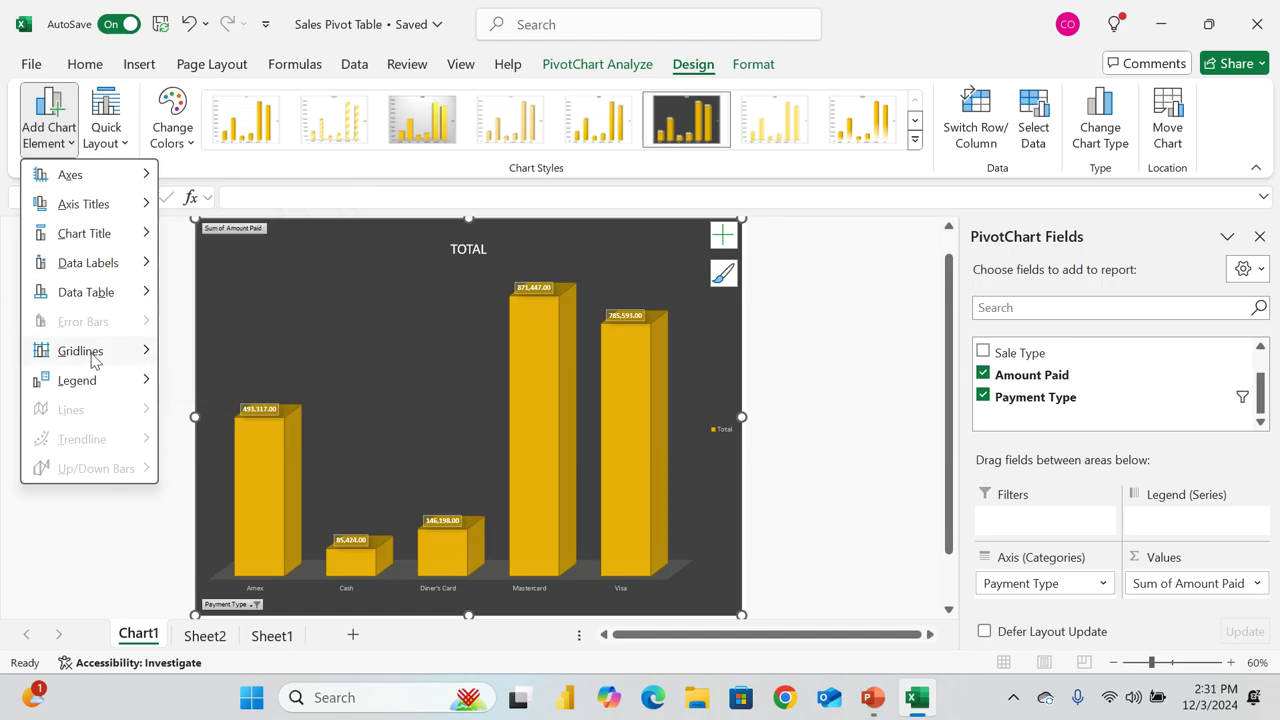
{"action": "mouse_move", "coordinate": [96, 388]}
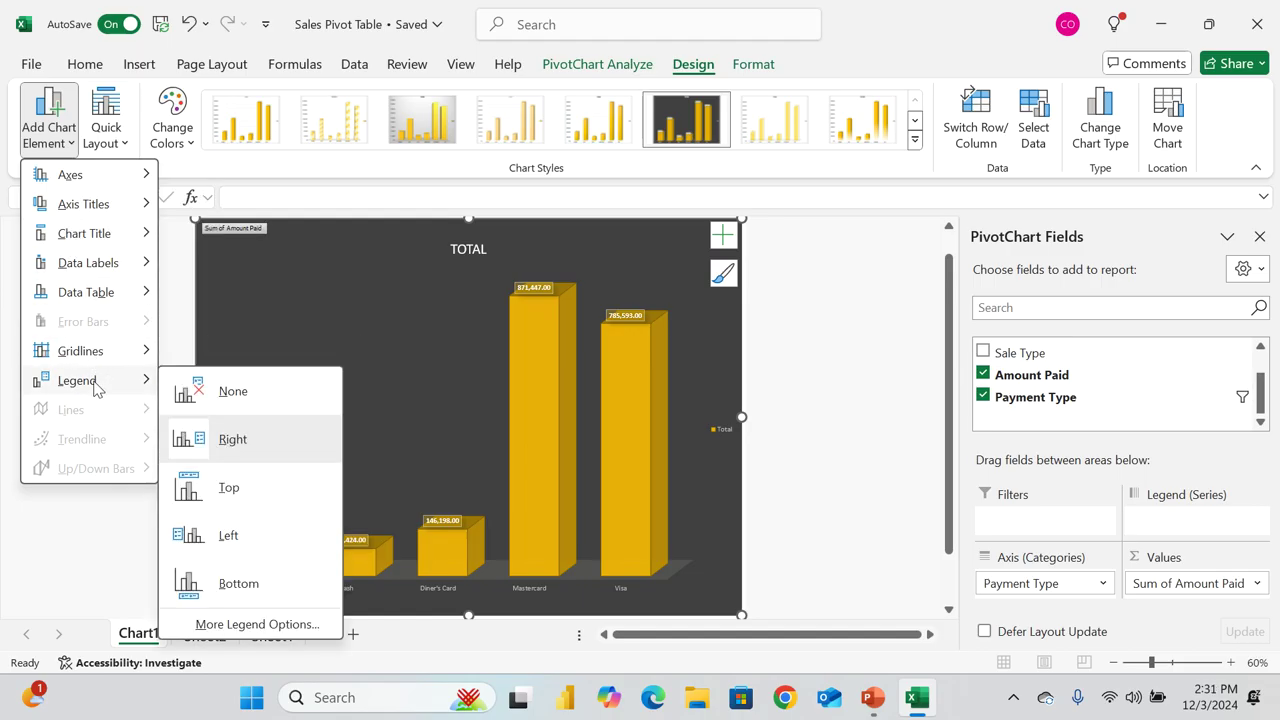
{"action": "left_click", "coordinate": [752, 64]}
{"action": "left_click", "coordinate": [752, 64]}
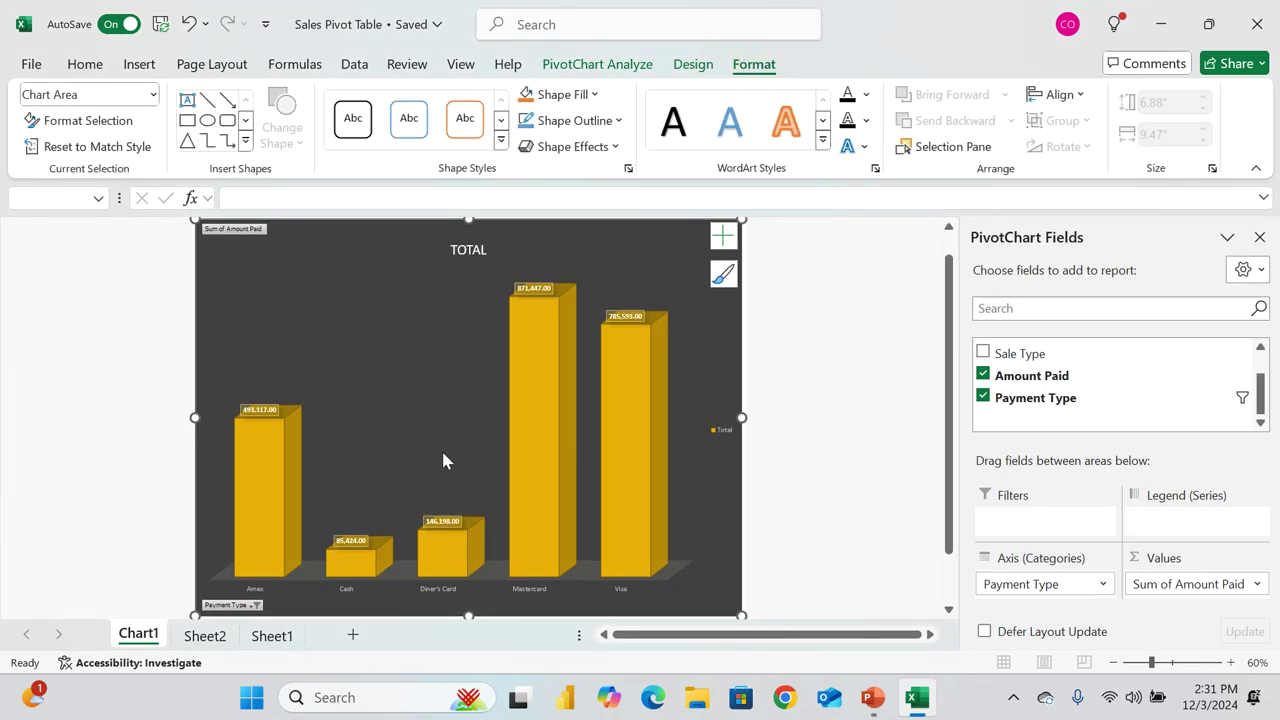
Return to the PivotTable on Sheet2 and look over its analysis commands, including the calculated field options
{"action": "left_click", "coordinate": [205, 636]}
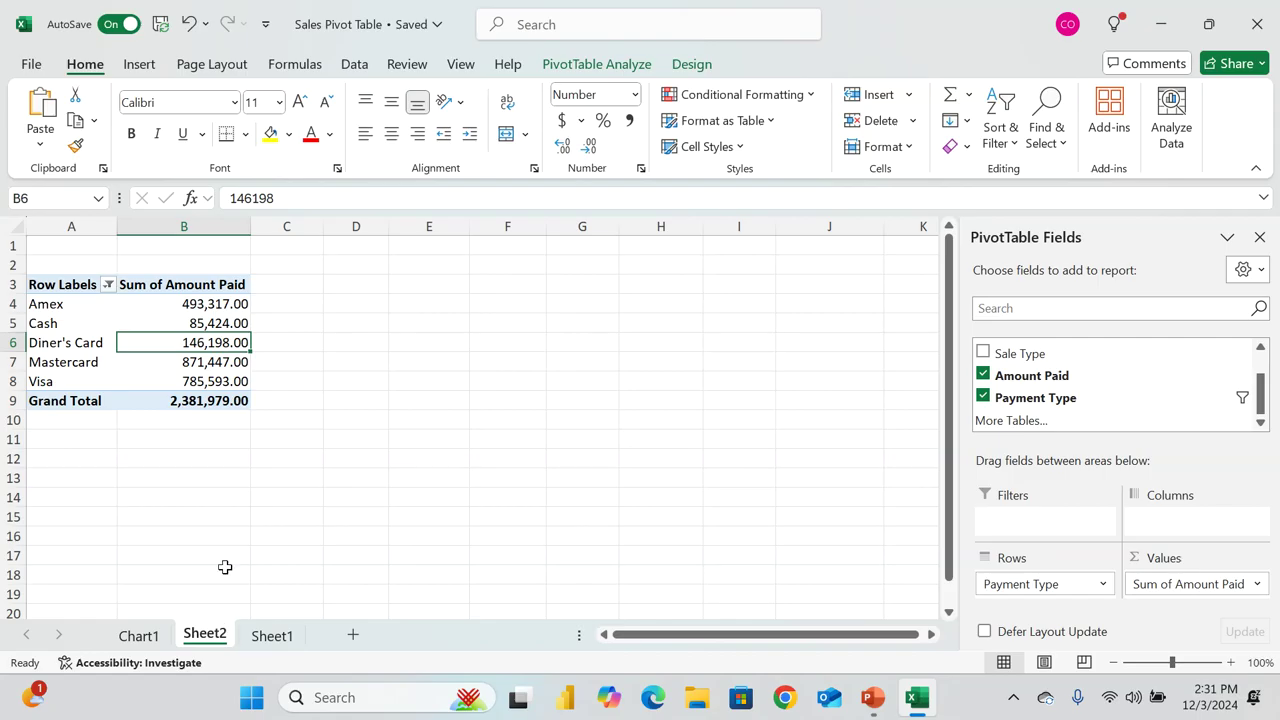
{"action": "left_click", "coordinate": [601, 65]}
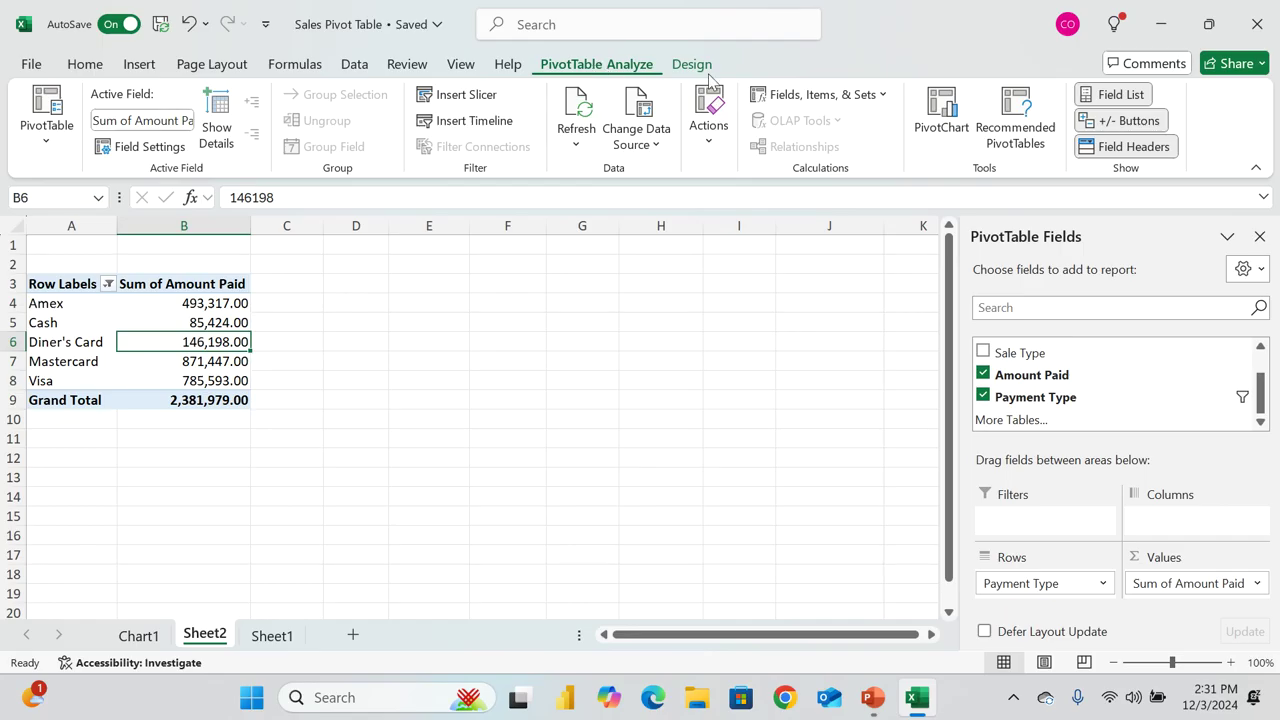
{"action": "left_click", "coordinate": [882, 100]}
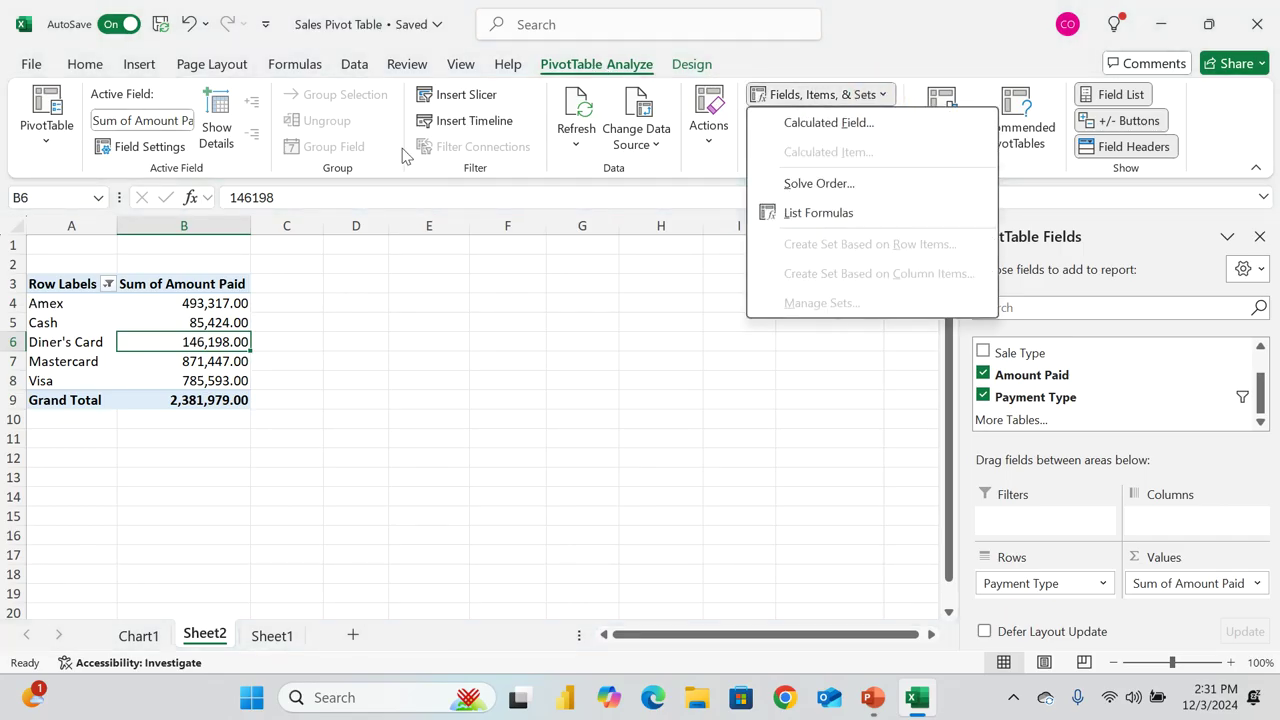
{"action": "left_click", "coordinate": [130, 322]}
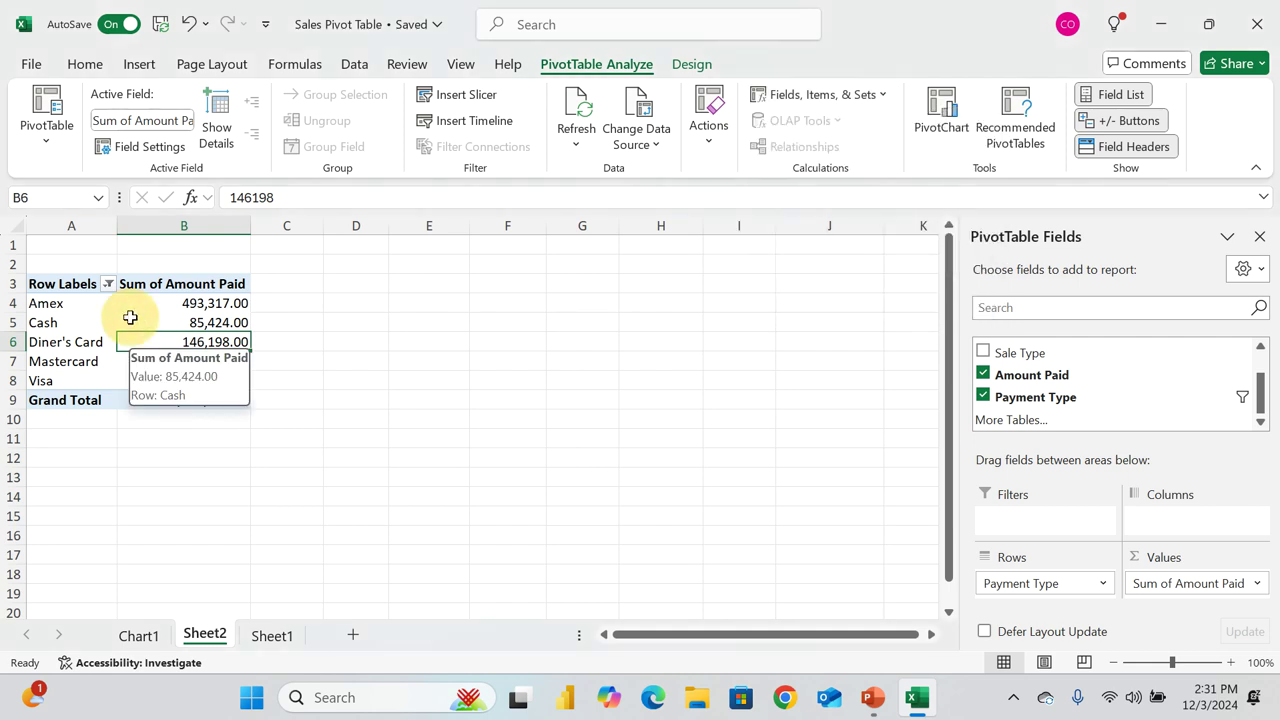
Insert slicers for Customer No. and Sale Type and place the Sale Type slicer beside the Customer No. slicer
{"action": "left_click", "coordinate": [462, 95]}
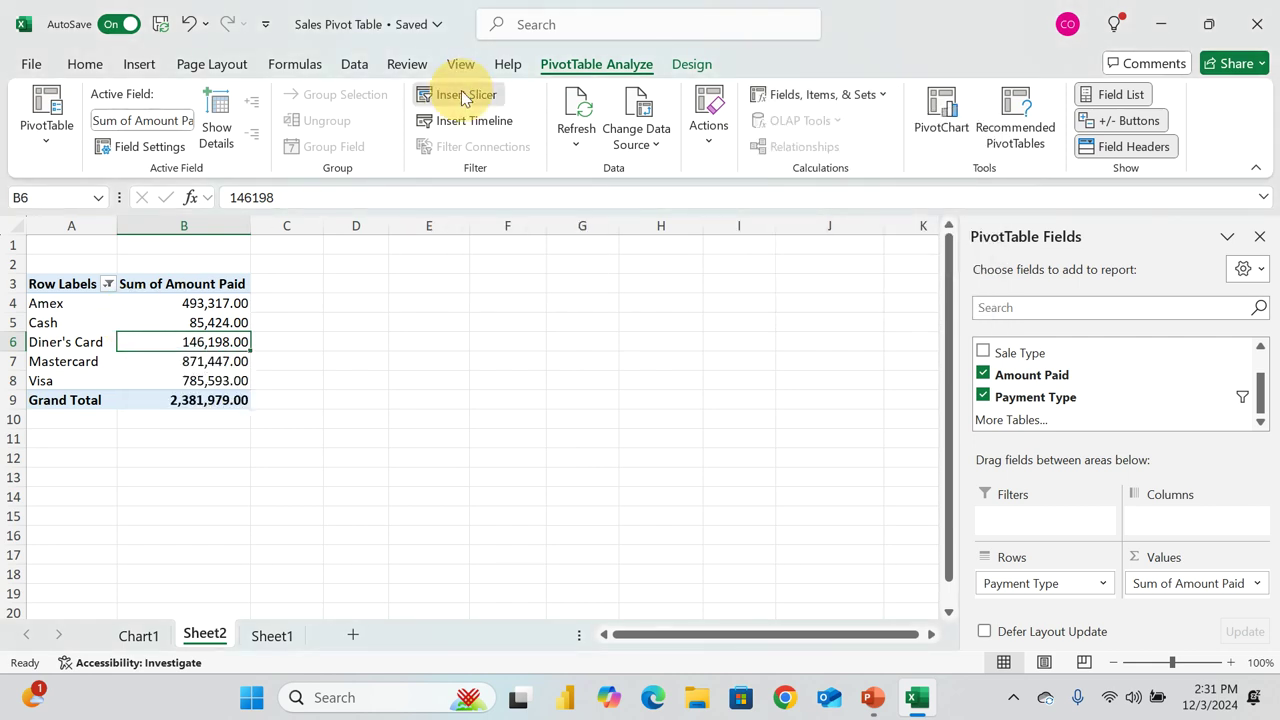
{"action": "left_click_drag", "start_coordinate": [997, 182], "coordinate": [660, 228]}
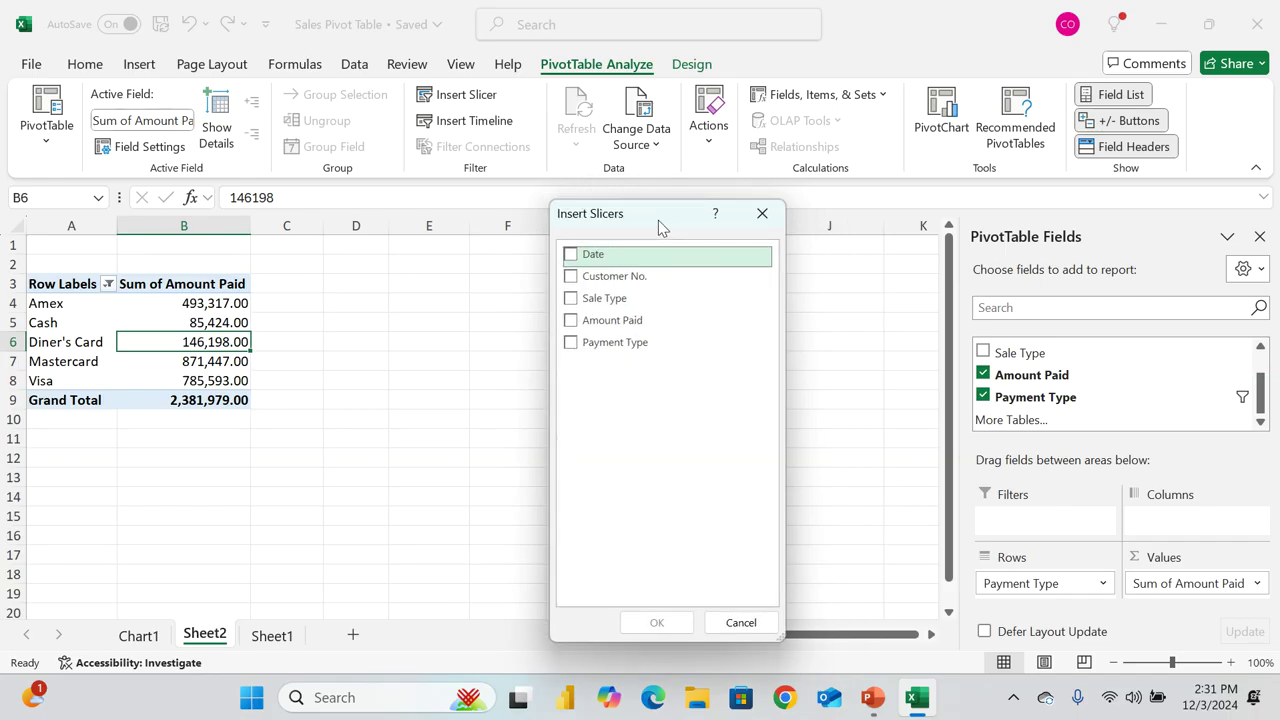
{"action": "left_click", "coordinate": [573, 299]}
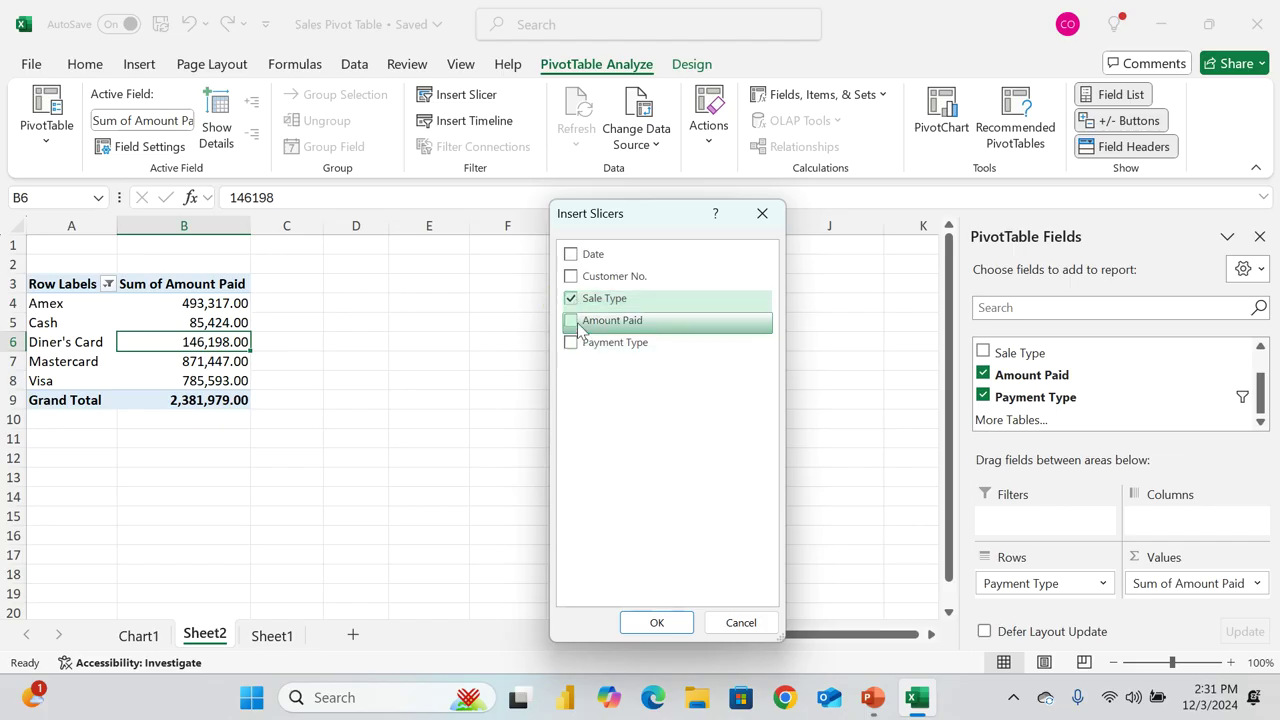
{"action": "left_click", "coordinate": [575, 288]}
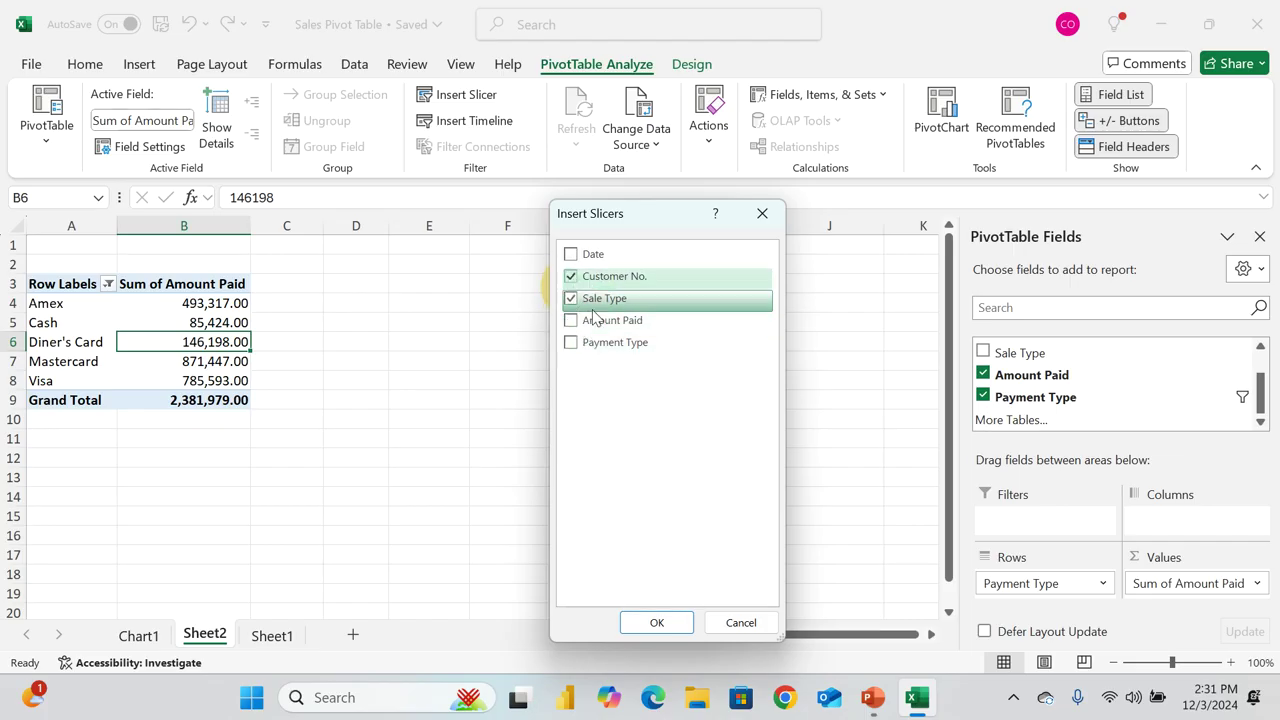
{"action": "left_click", "coordinate": [673, 627]}
{"action": "left_click_drag", "start_coordinate": [549, 337], "coordinate": [688, 274]}
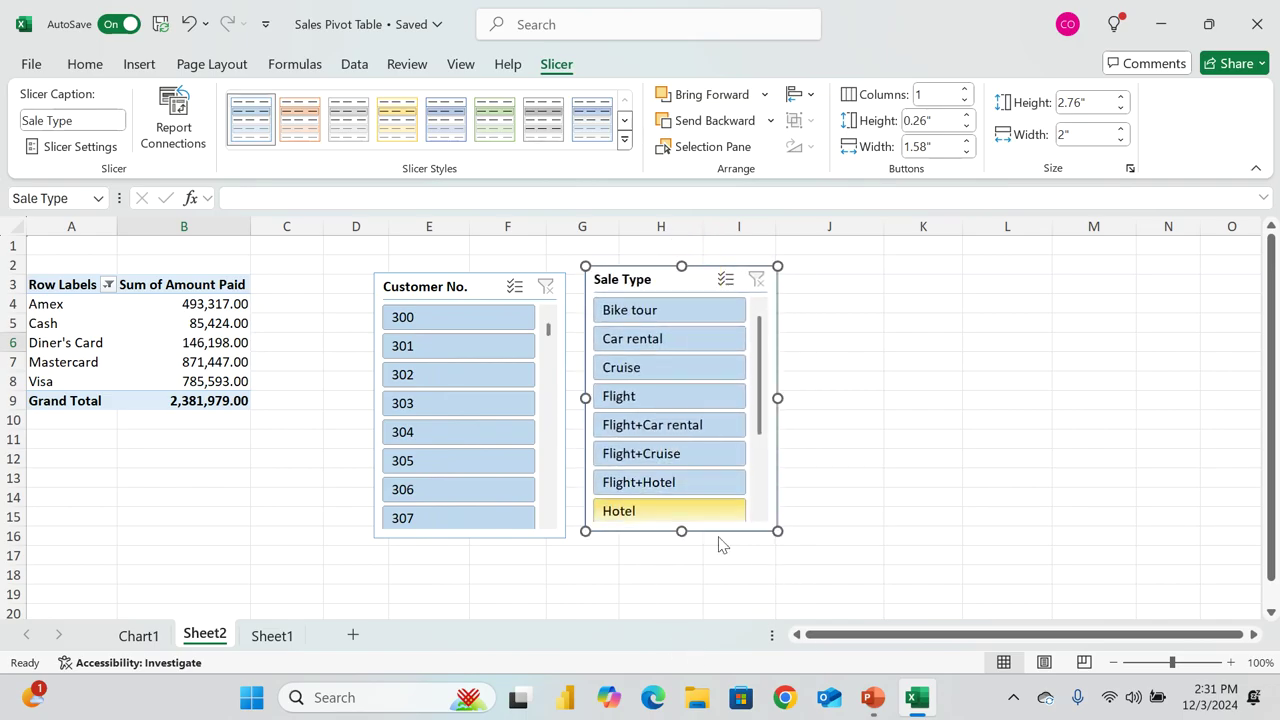
Filter the PivotTable to Flight+Car rental with the Sale Type slicer and add Sale Type below Payment Type in the rows
{"action": "scroll", "coordinate": [712, 400], "scroll_direction": "down", "scroll_amount": 3}
{"action": "scroll", "coordinate": [703, 427], "scroll_direction": "up", "scroll_amount": 3}
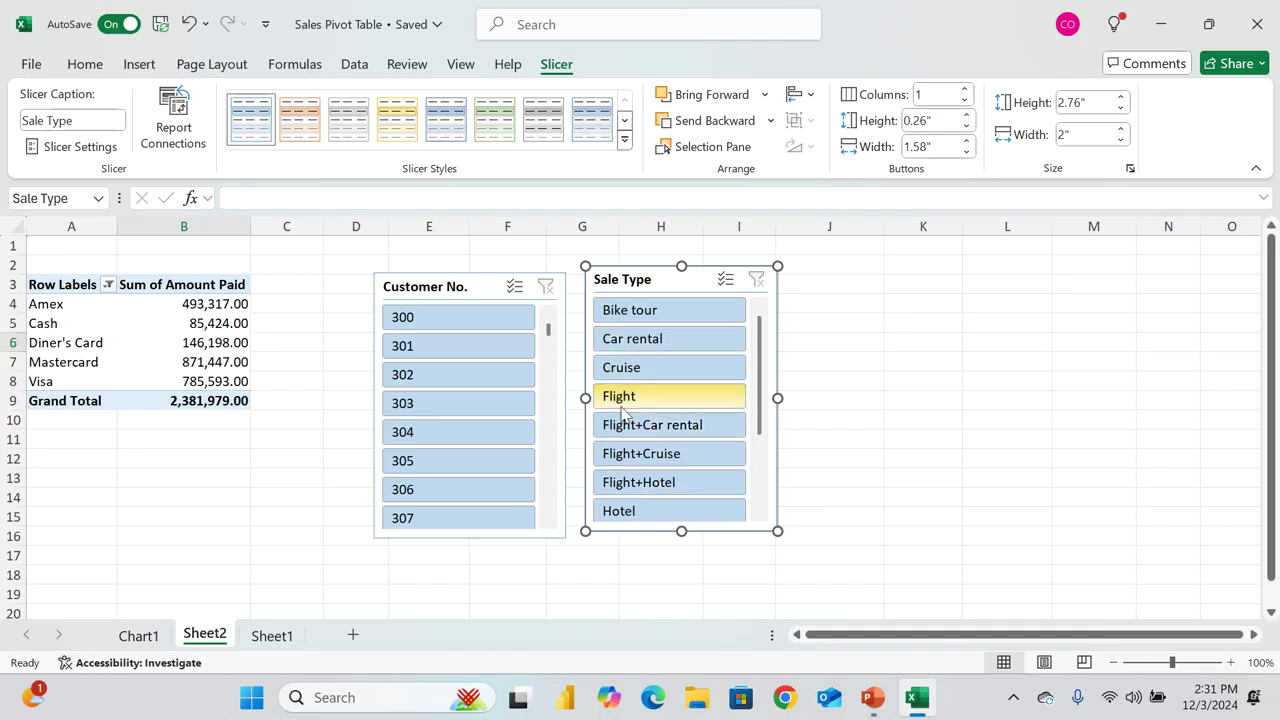
{"action": "left_click", "coordinate": [664, 425]}
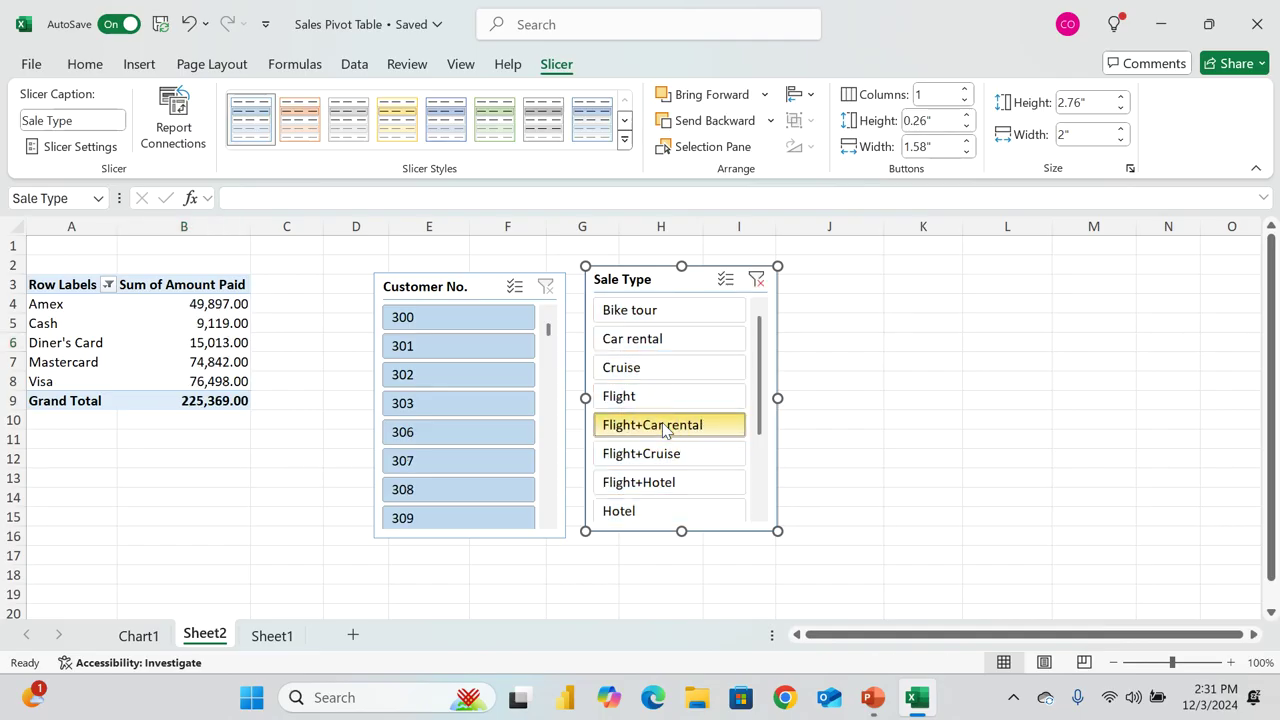
{"action": "left_click", "coordinate": [133, 310]}
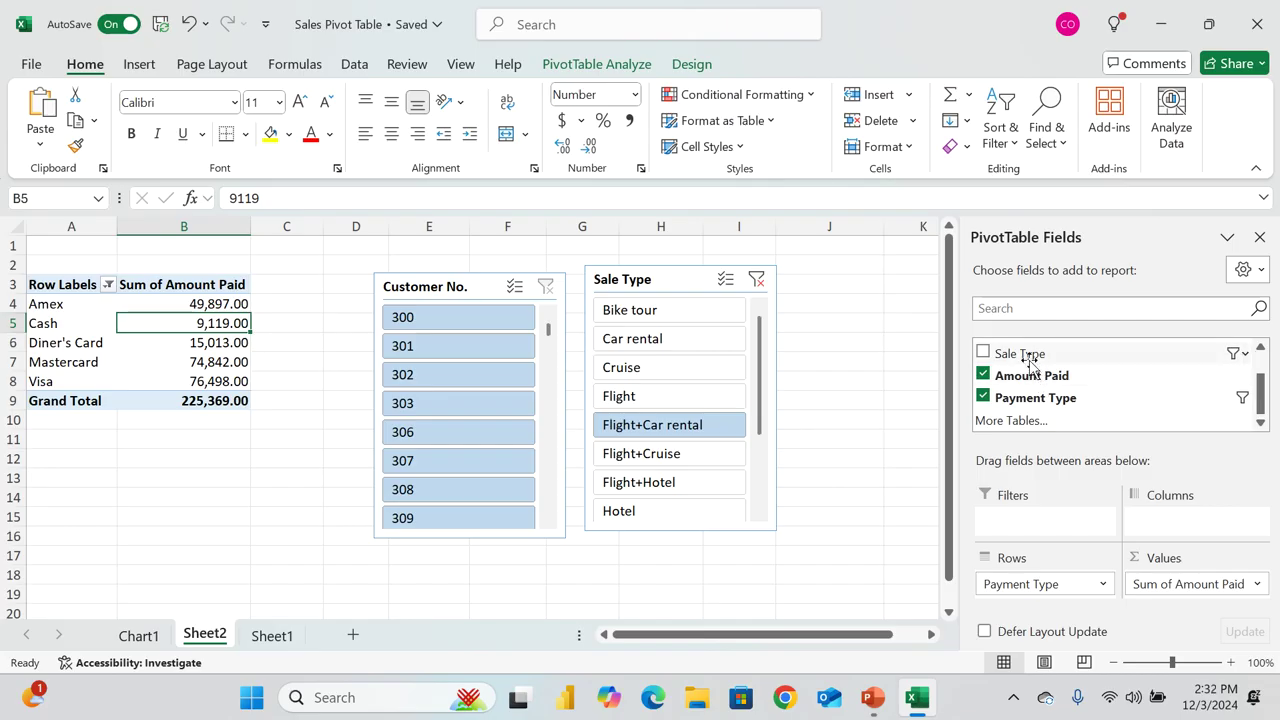
{"action": "left_click_drag", "start_coordinate": [1030, 360], "coordinate": [1060, 595]}
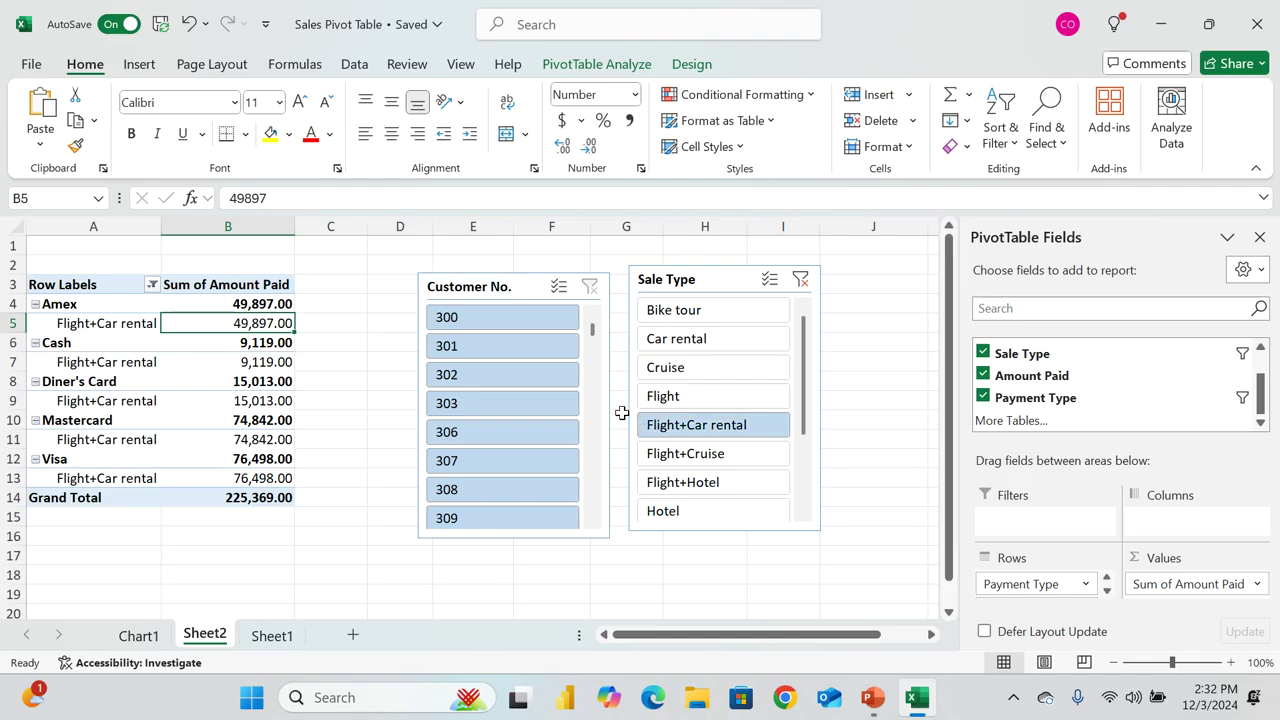
Compare the PivotChart on Chart1 with the sliced PivotTable on Sheet2
{"action": "left_click", "coordinate": [138, 635]}
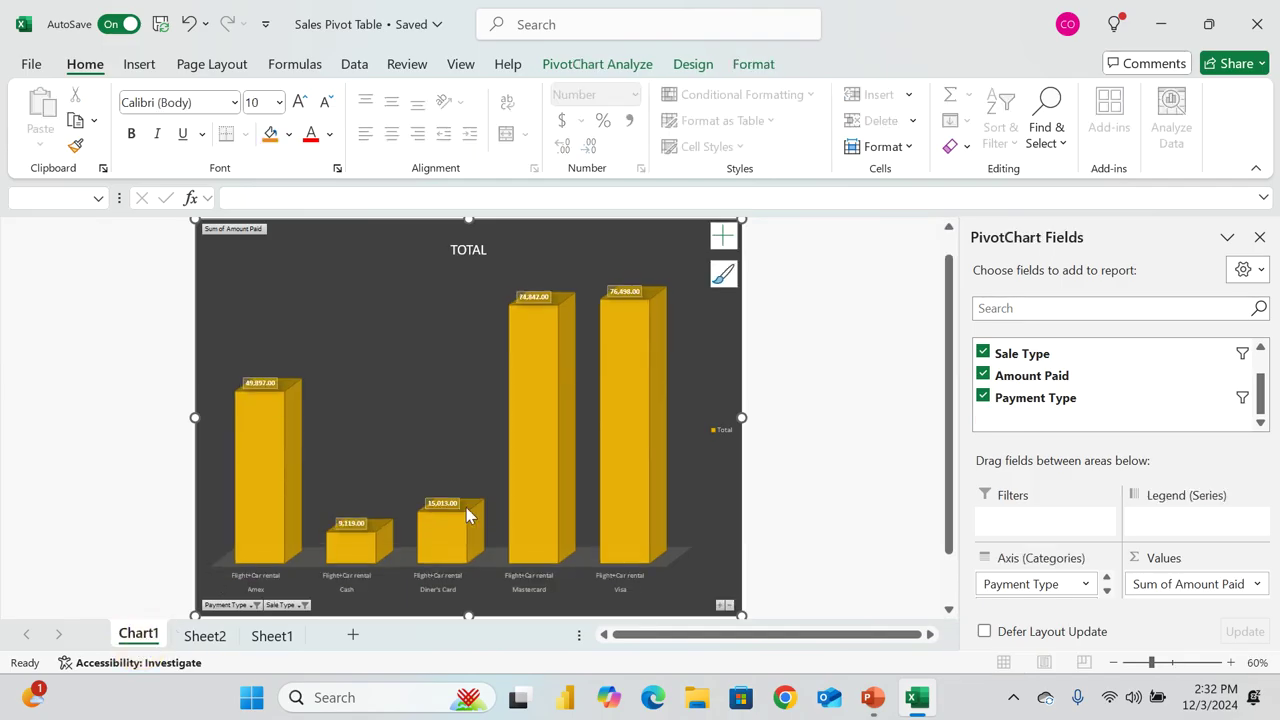
{"action": "left_click", "coordinate": [205, 635]}
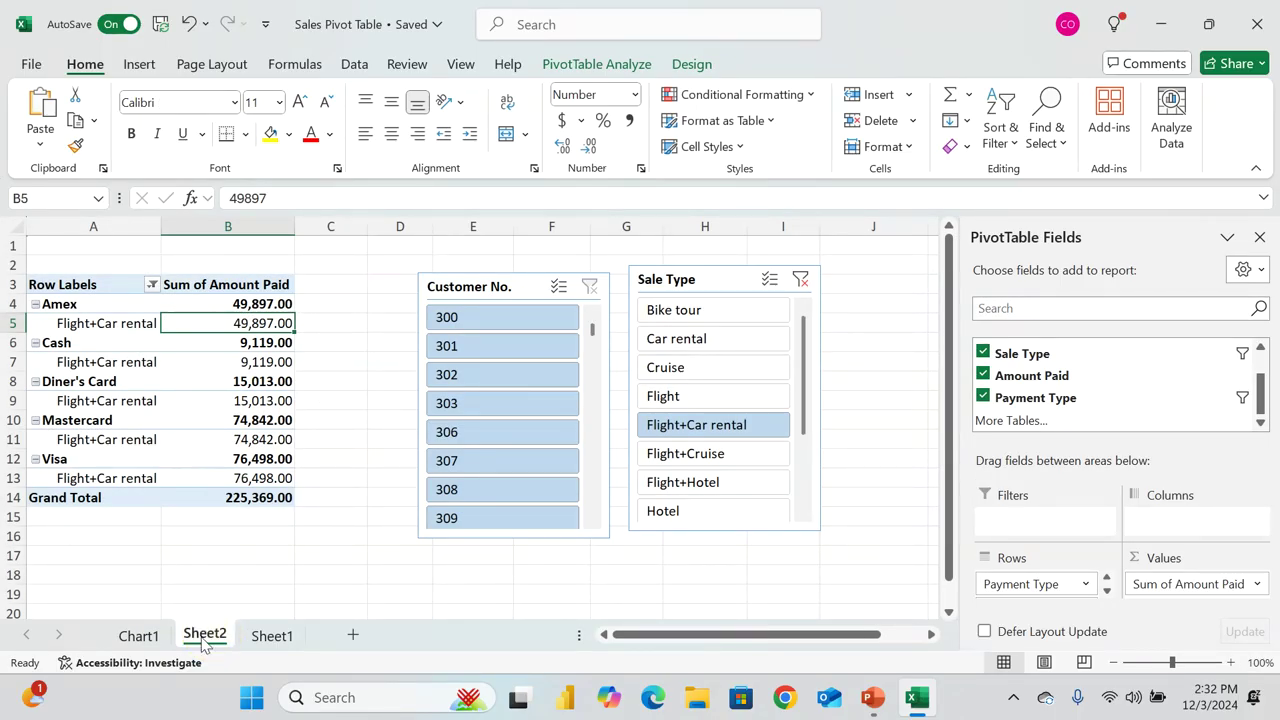
{"action": "left_click", "coordinate": [138, 635]}
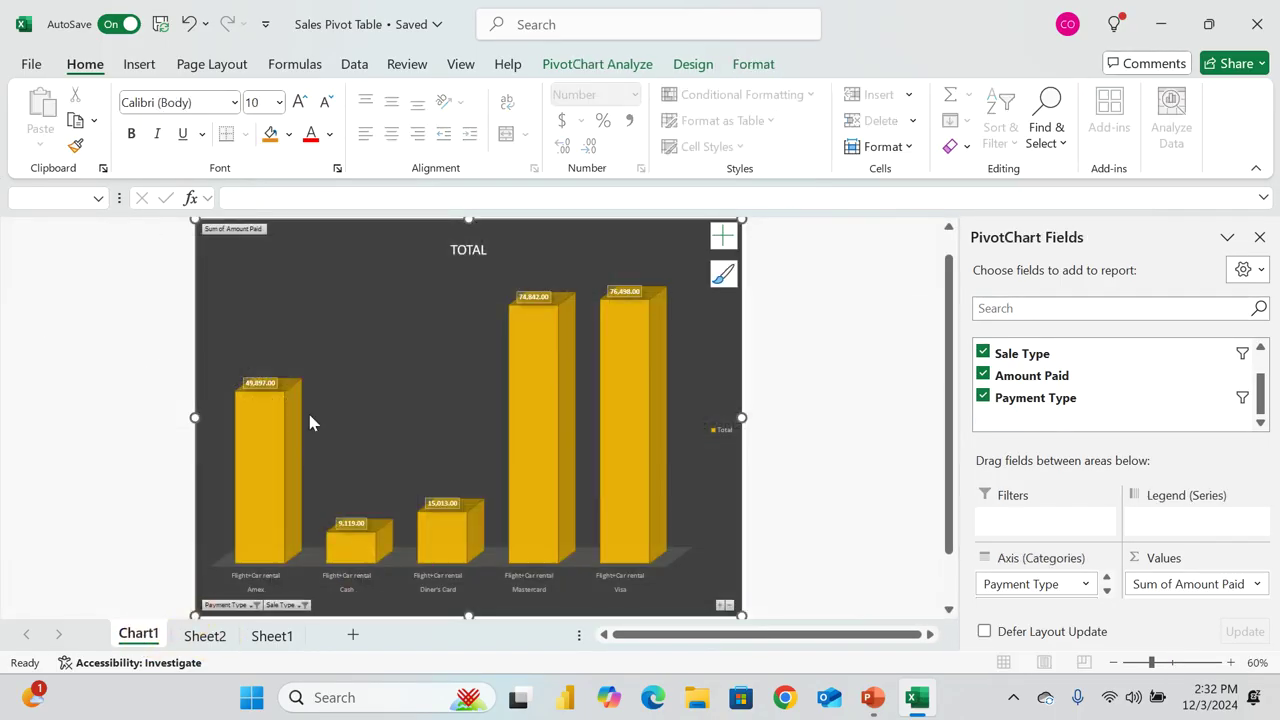
{"action": "left_click", "coordinate": [206, 640]}
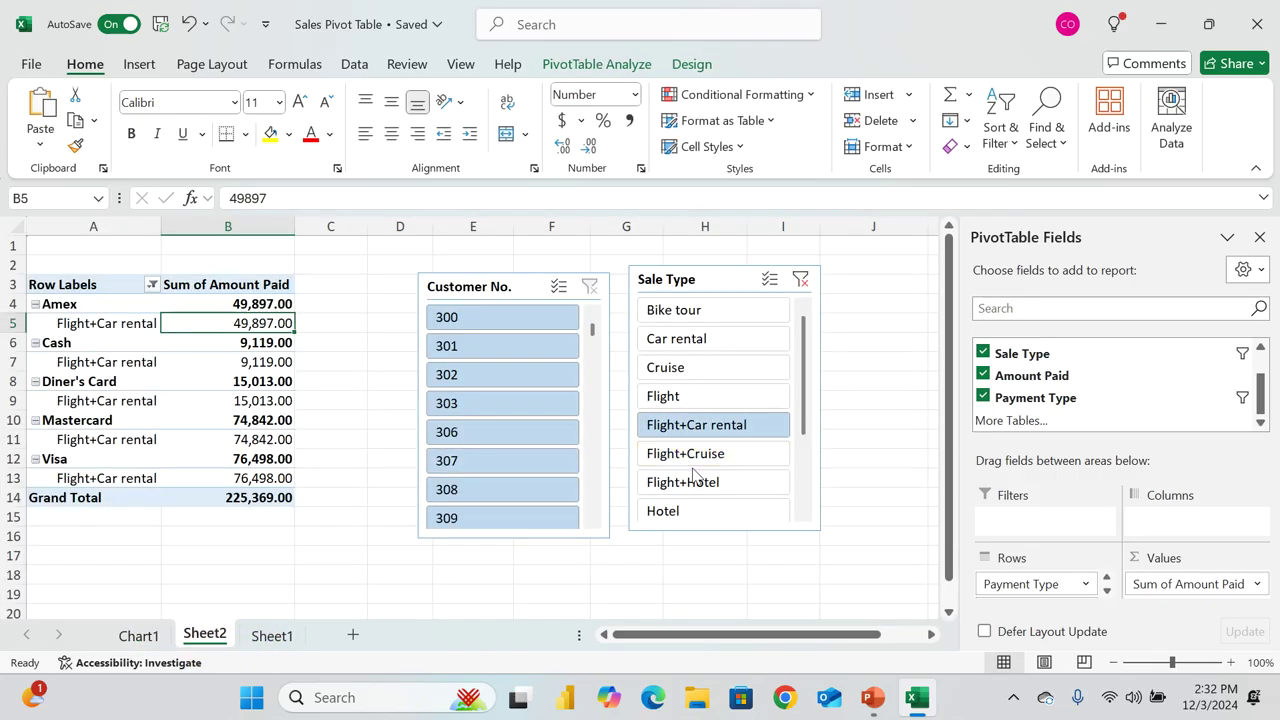
Select both Flight+Car rental and Flight+Cruise in the Sale Type slicer and check the PivotTable rows
{"action": "left_click", "coordinate": [690, 455]}
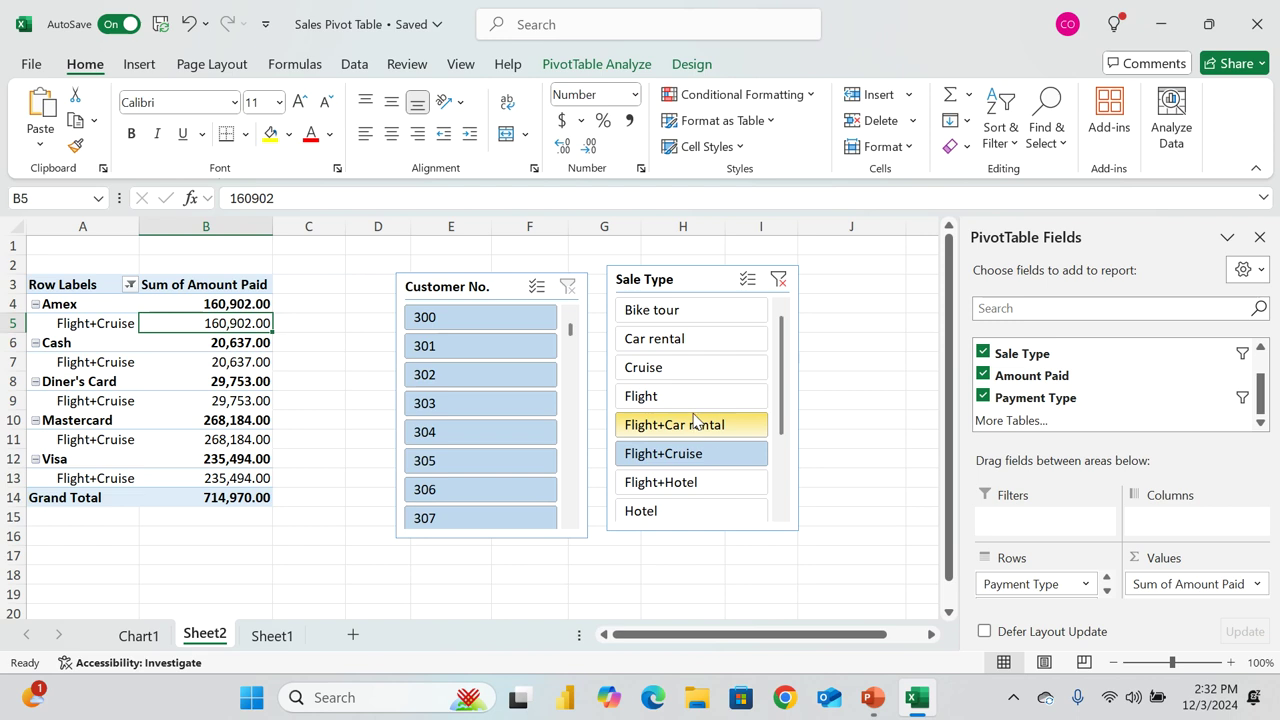
{"action": "left_click", "coordinate": [717, 430]}
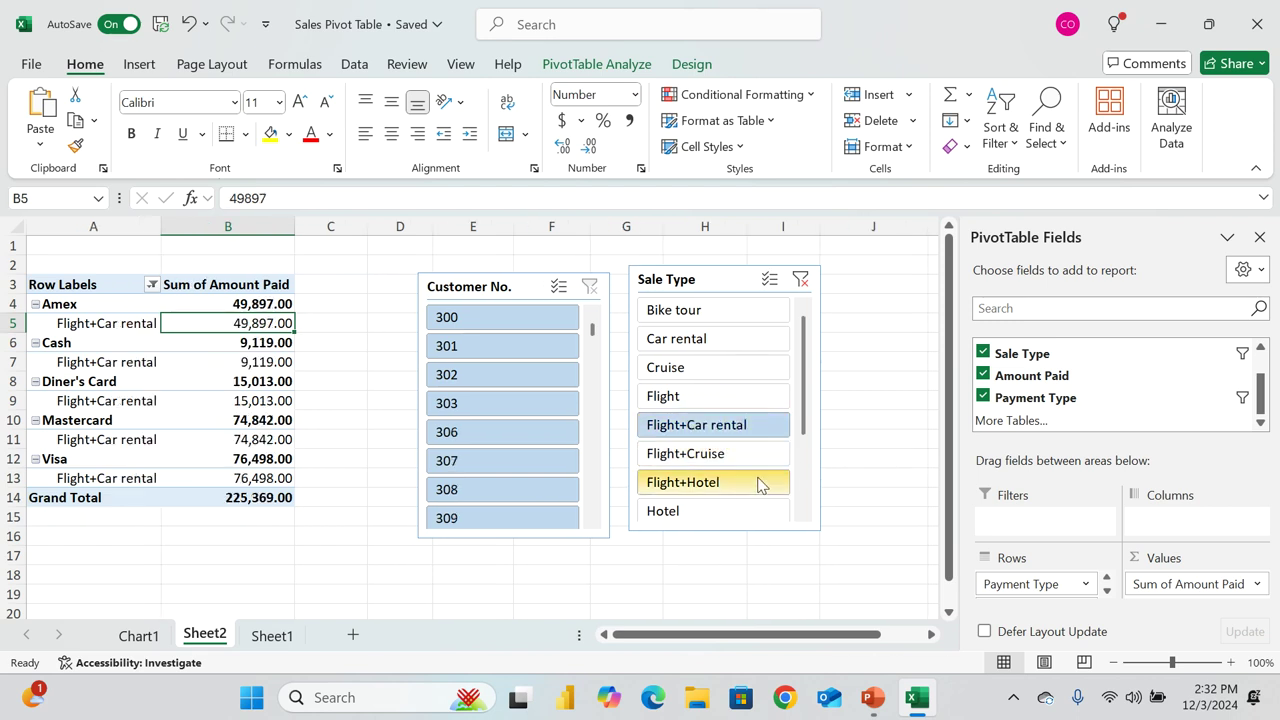
{"action": "left_click", "coordinate": [732, 455], "text": "ctrl"}
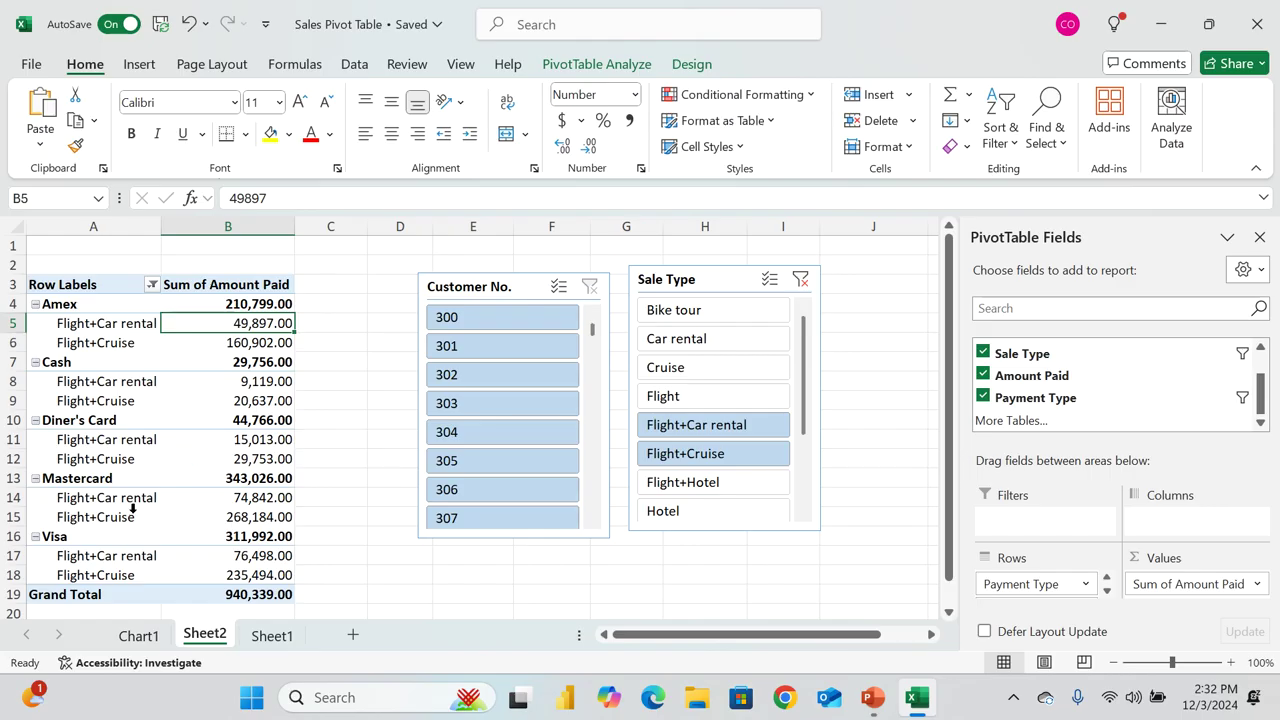
{"action": "scroll", "coordinate": [477, 371], "scroll_direction": "down", "scroll_amount": 4}
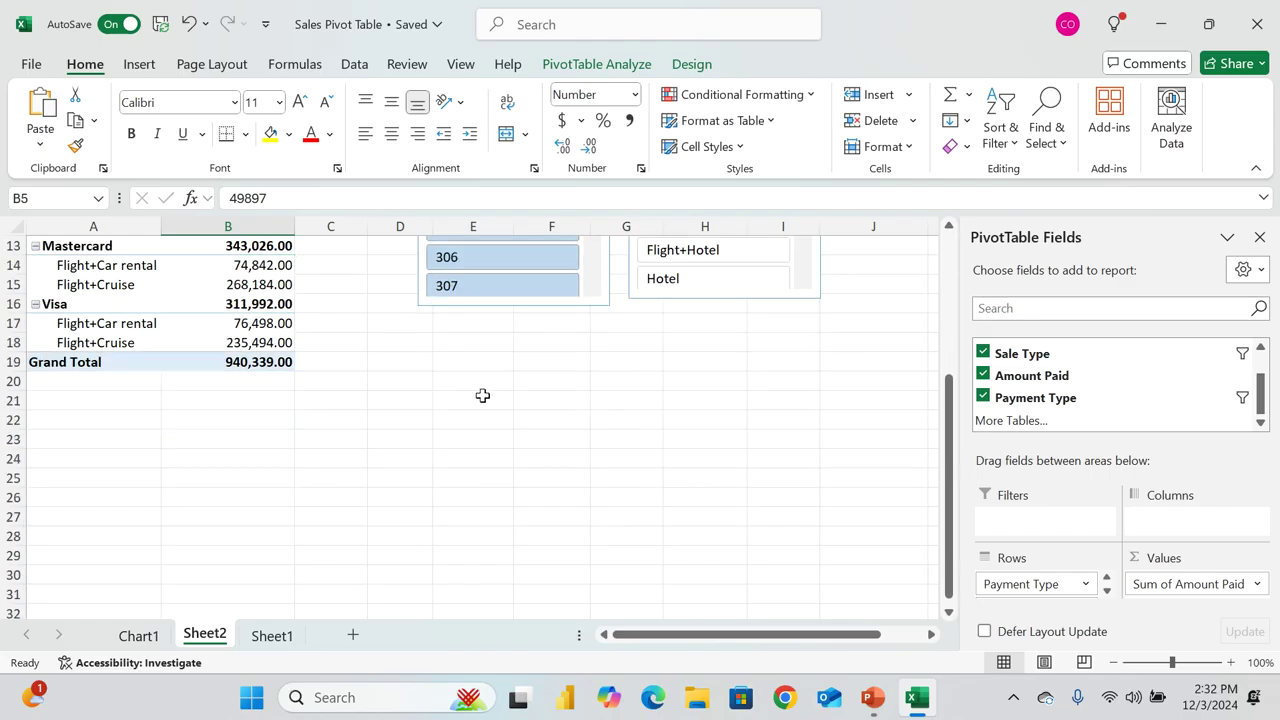
{"action": "scroll", "coordinate": [486, 391], "scroll_direction": "up", "scroll_amount": 4}
{"action": "scroll", "coordinate": [505, 357], "scroll_direction": "up", "scroll_amount": 1}
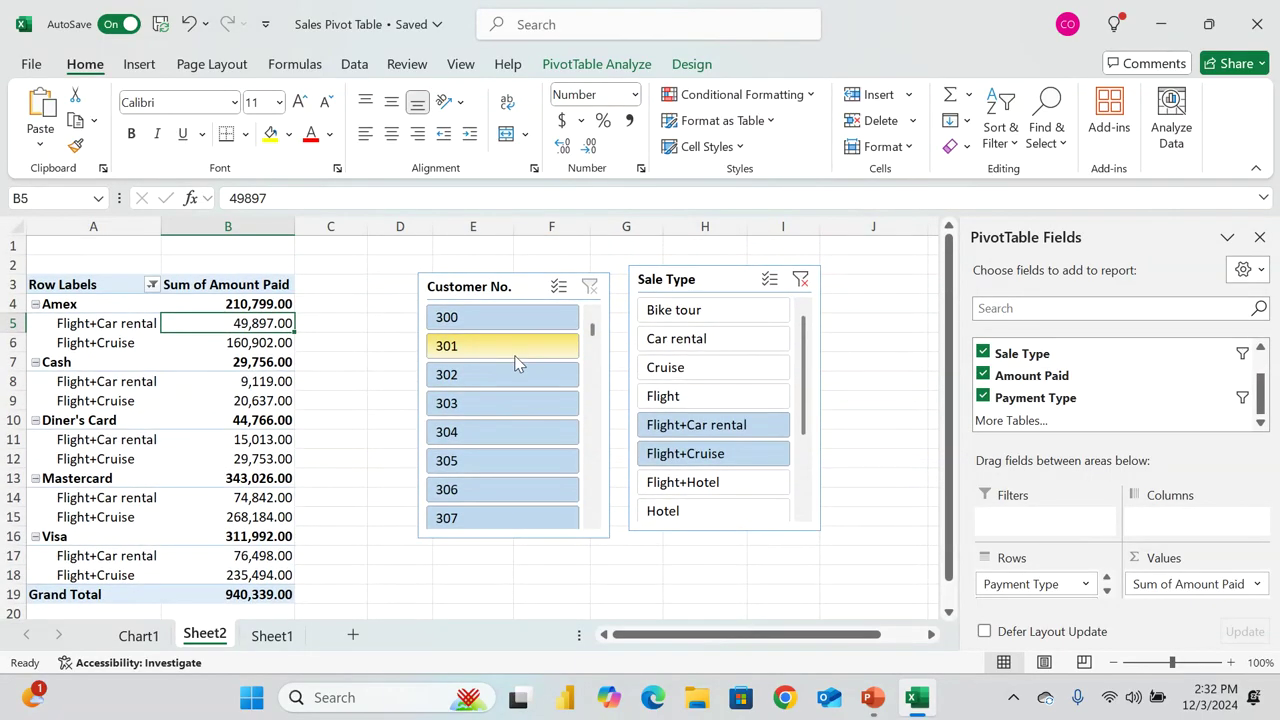
Filter to the first customer in the Customer No. slicer and add Car rental and Hotel to the Sale Type selection
{"action": "left_click", "coordinate": [517, 322]}
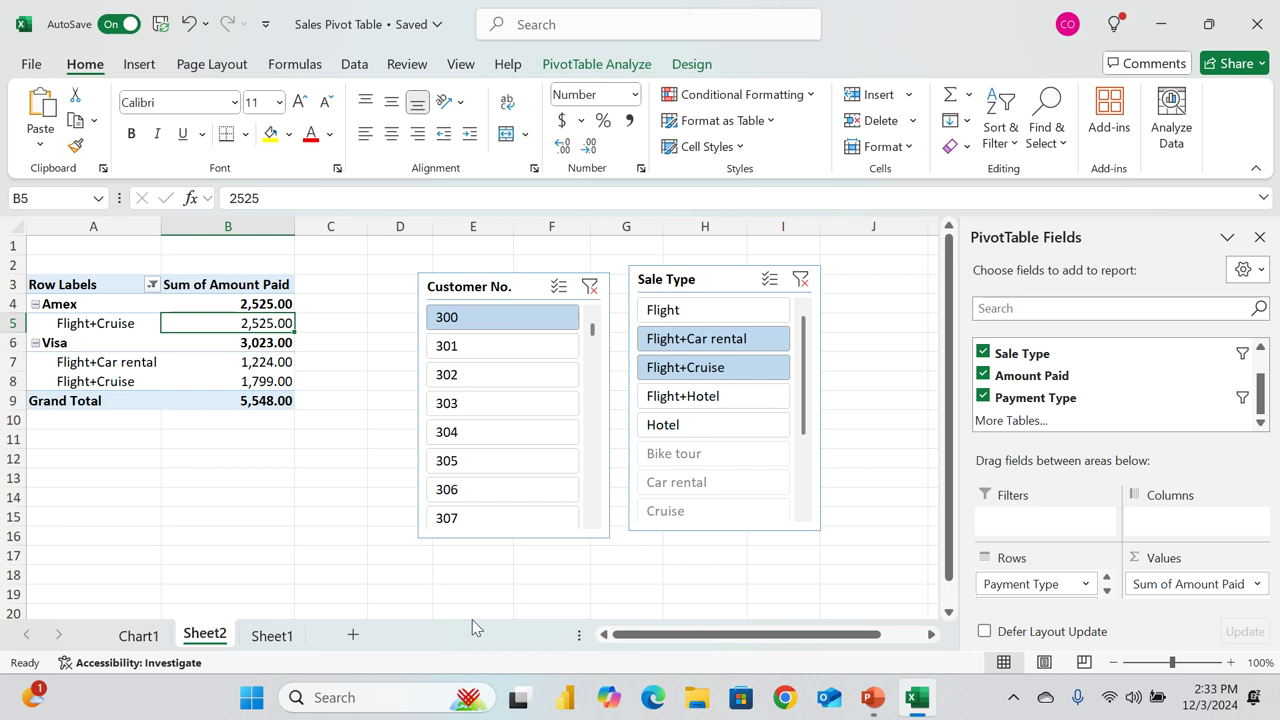
{"action": "left_click", "coordinate": [682, 430], "text": "ctrl"}
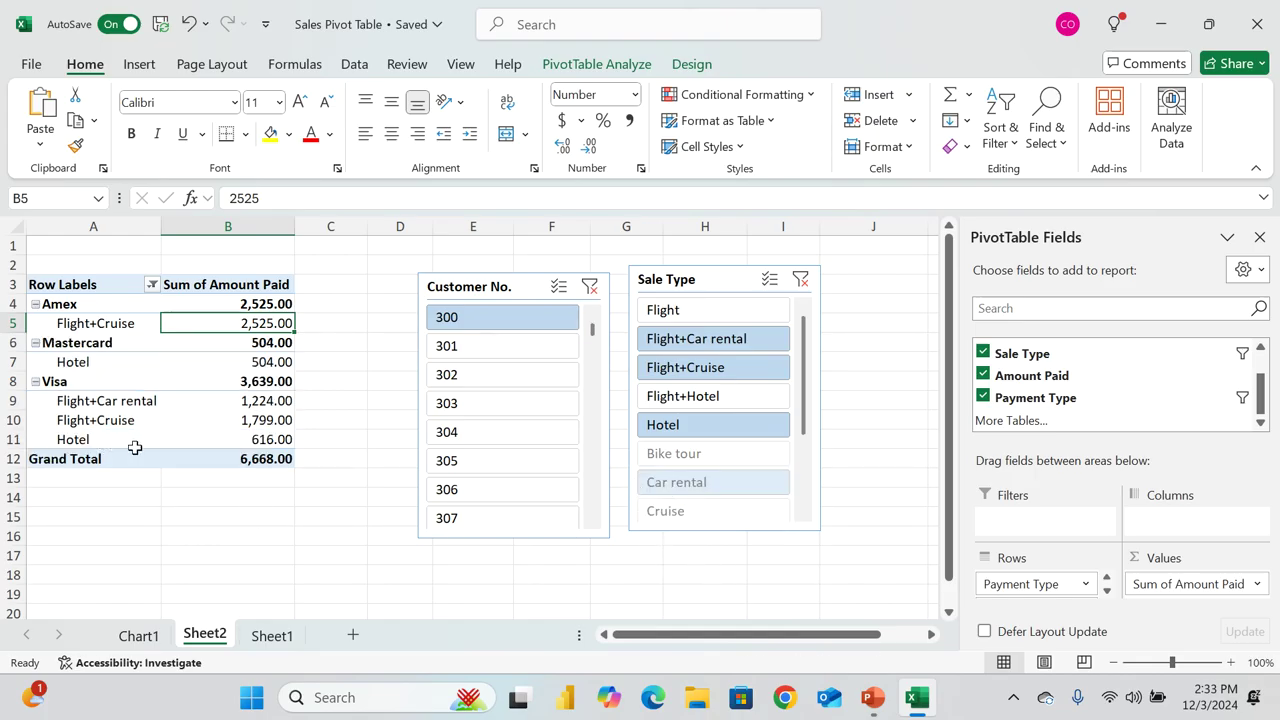
Filter the PivotTable by several single customers in turn, finishing on the second entry of the Customer No. slicer
{"action": "left_click", "coordinate": [466, 345]}
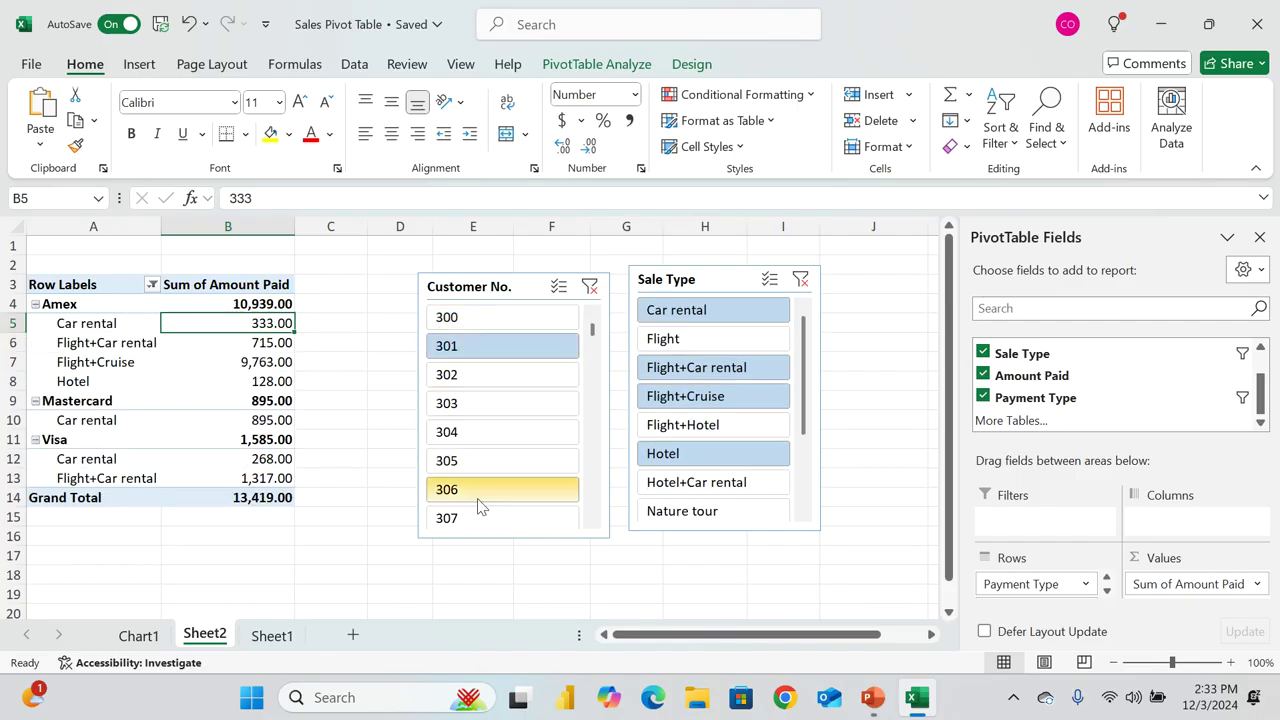
{"action": "left_click", "coordinate": [476, 372]}
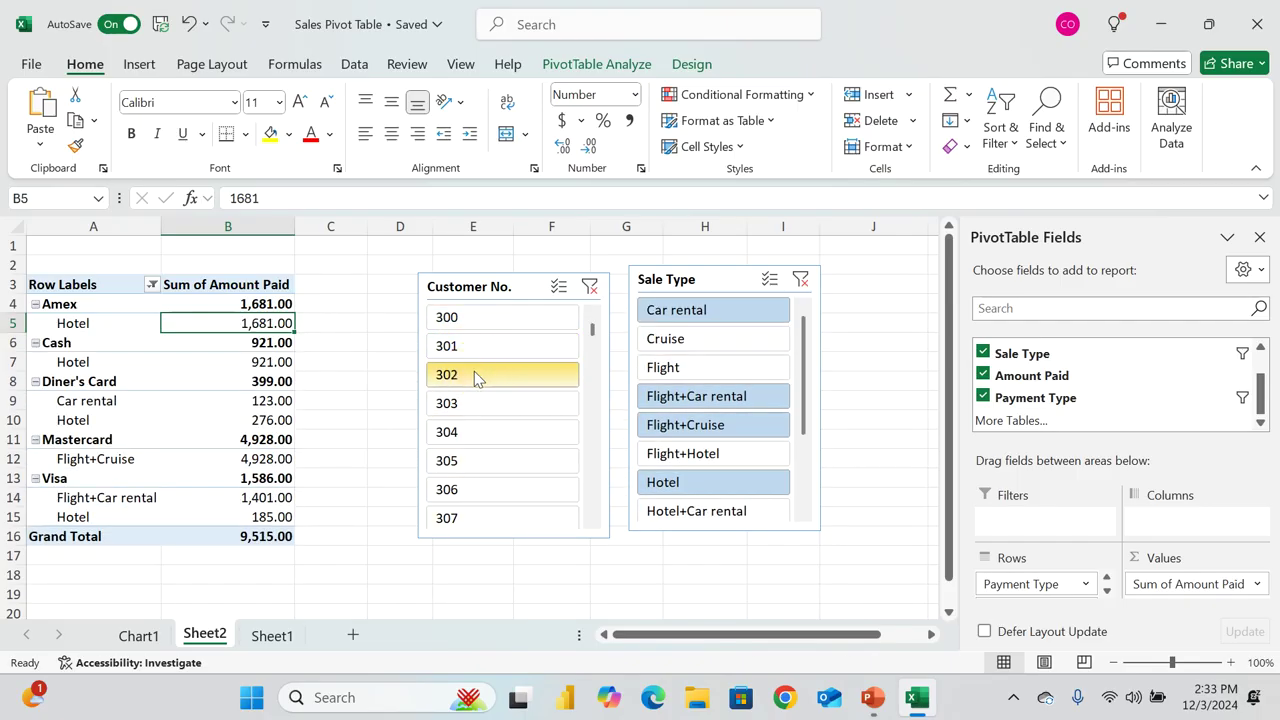
{"action": "left_click", "coordinate": [466, 318]}
{"action": "left_click", "coordinate": [502, 436]}
{"action": "left_click", "coordinate": [503, 490]}
{"action": "left_click", "coordinate": [508, 517]}
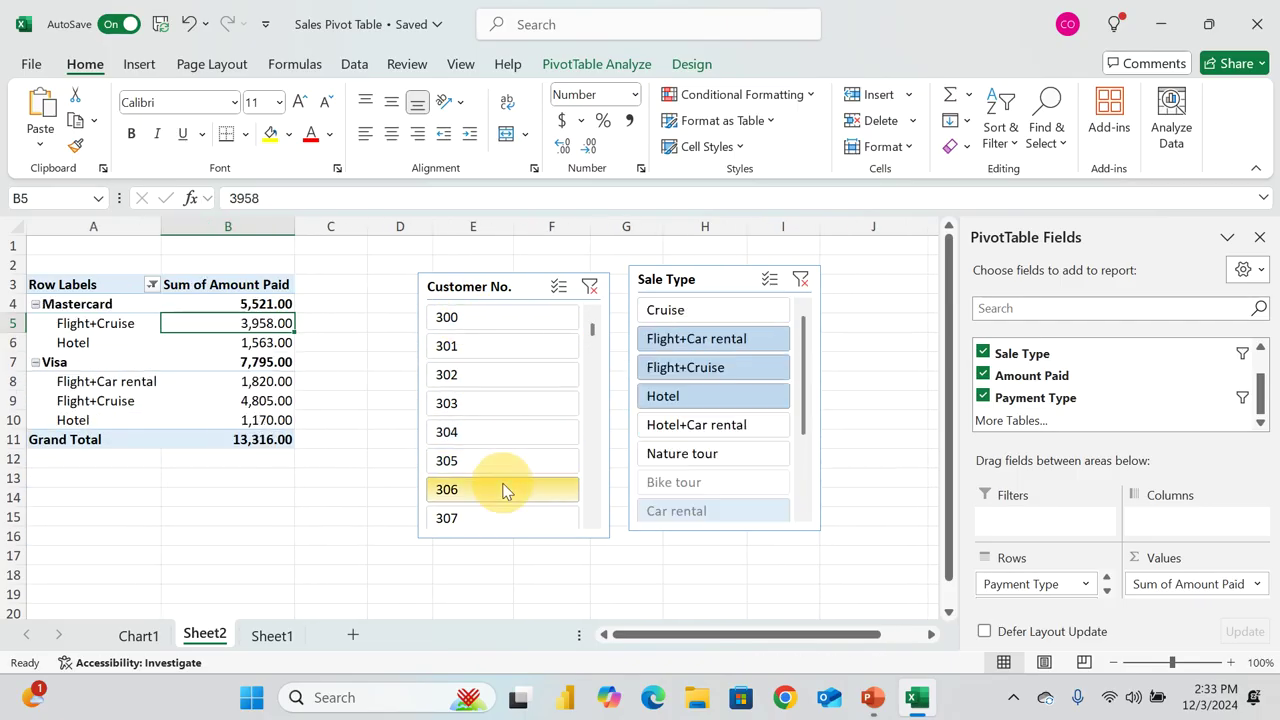
{"action": "left_click", "coordinate": [495, 405]}
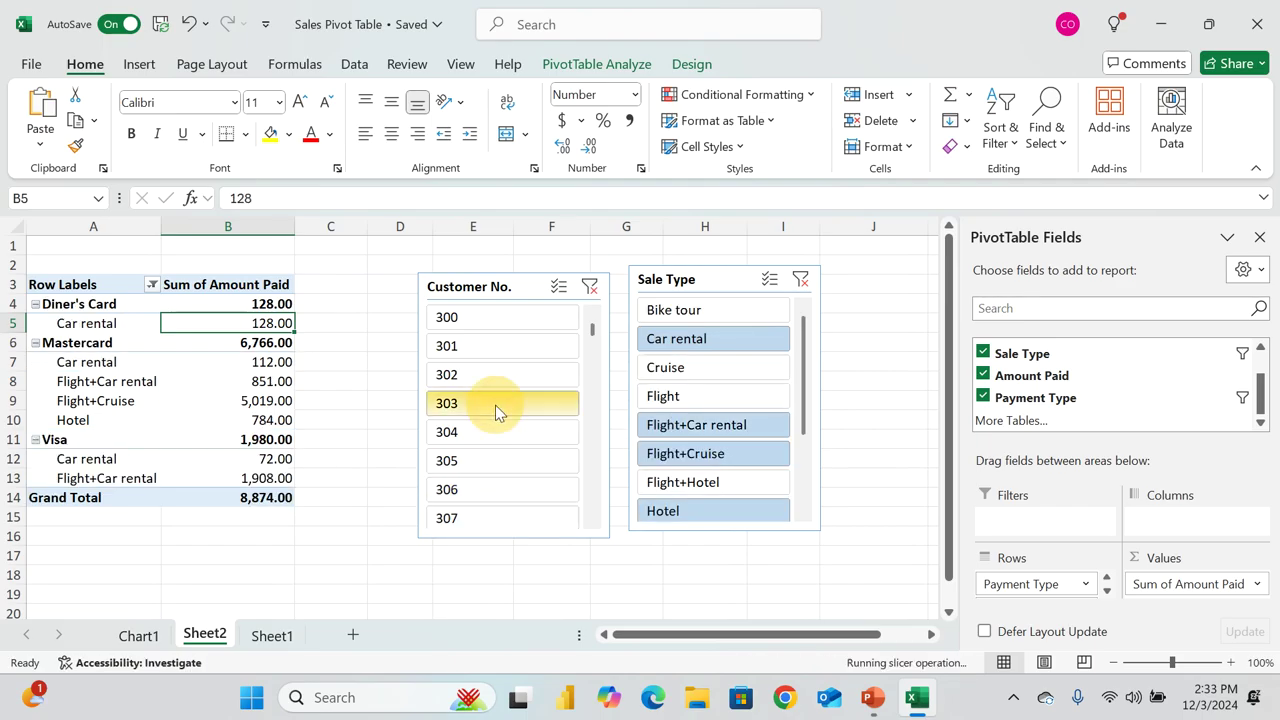
{"action": "left_click", "coordinate": [492, 355]}
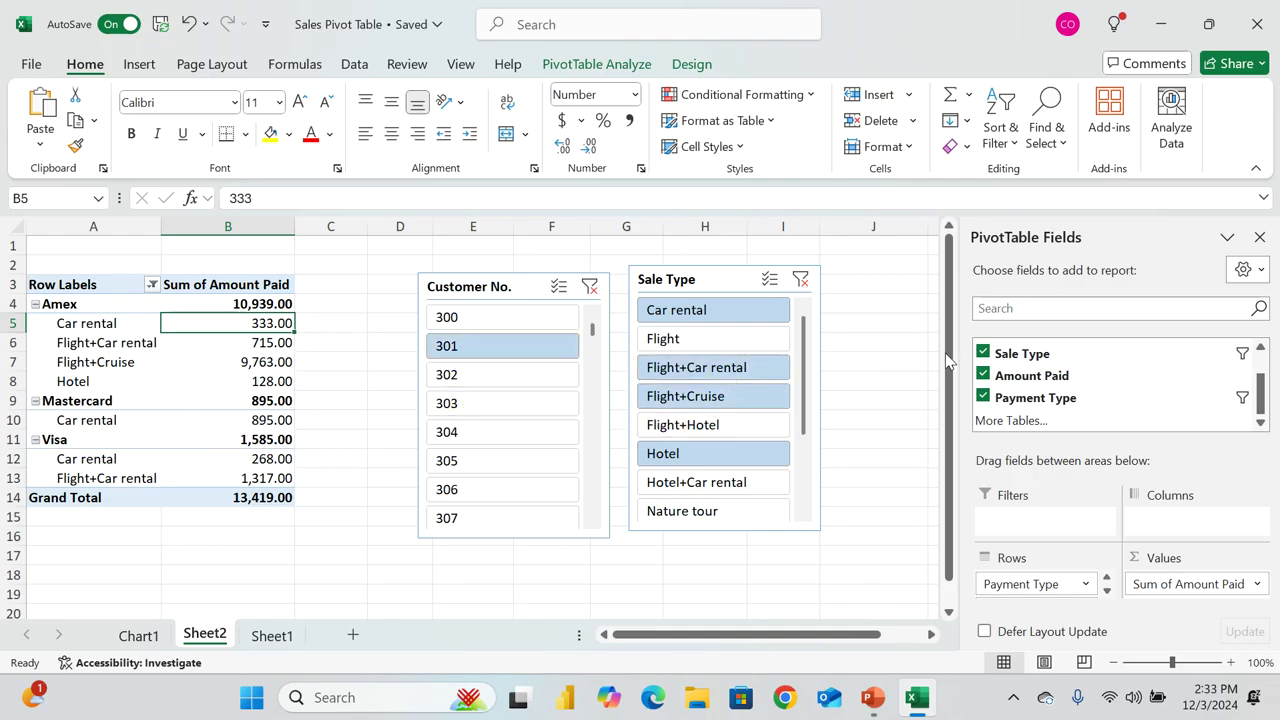
Examine the customer, sale type and payment records in the Sheet1 source data and return to Sheet2
{"action": "left_click", "coordinate": [270, 634]}
{"action": "scroll", "coordinate": [234, 489], "scroll_direction": "up", "scroll_amount": 17}
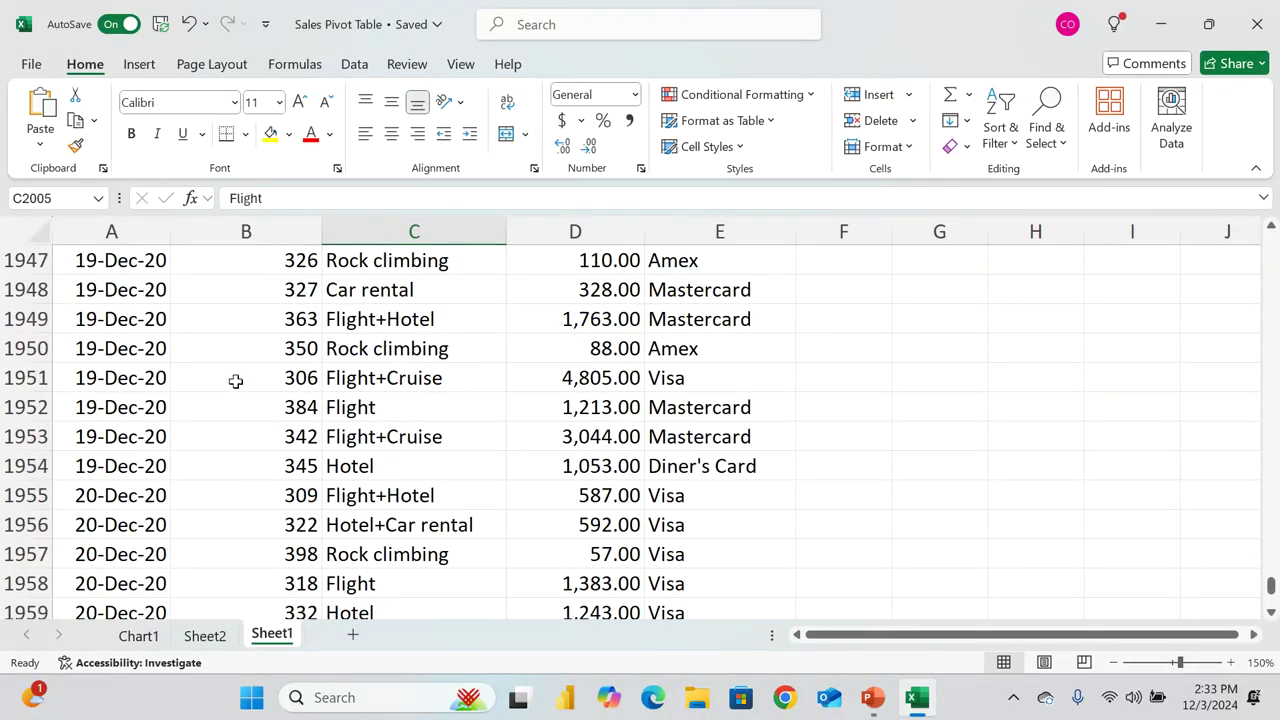
{"action": "scroll", "coordinate": [368, 456], "scroll_direction": "up", "scroll_amount": 3}
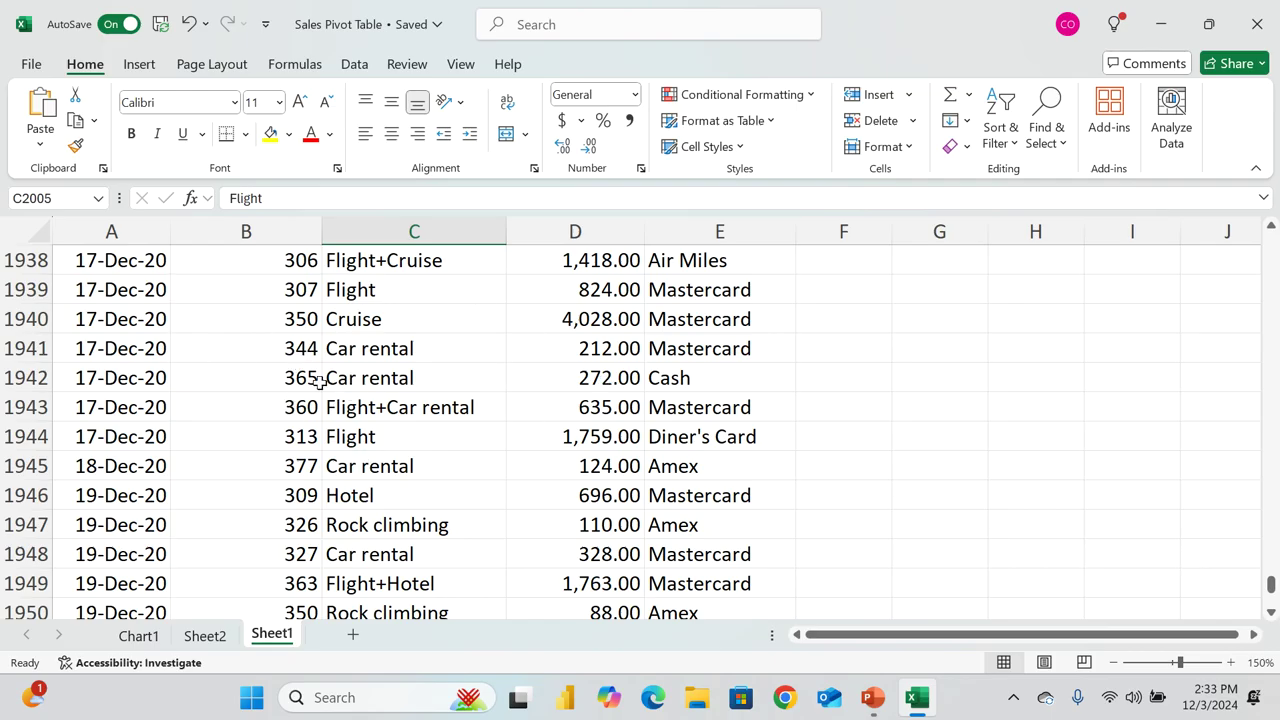
{"action": "left_click", "coordinate": [209, 645]}
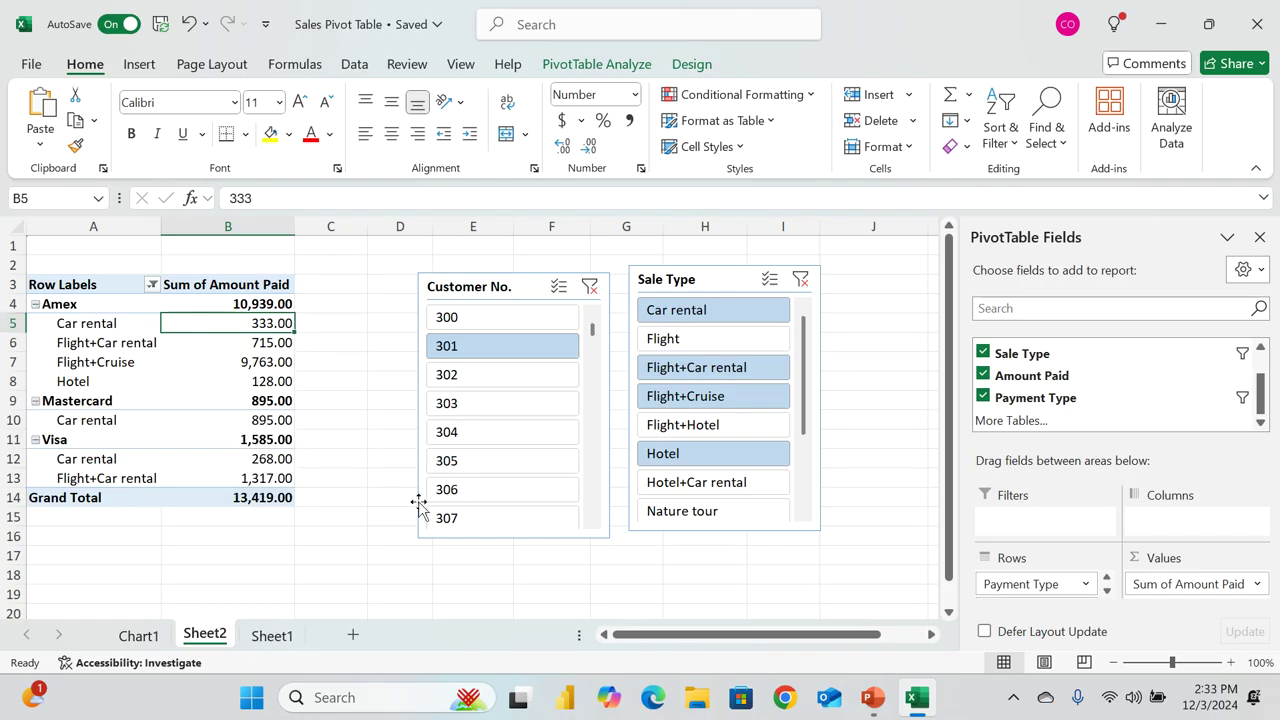
Try the PivotTable filter on more single customers near the start of the Customer No. slicer
{"action": "left_click", "coordinate": [486, 376]}
{"action": "left_click", "coordinate": [487, 405]}
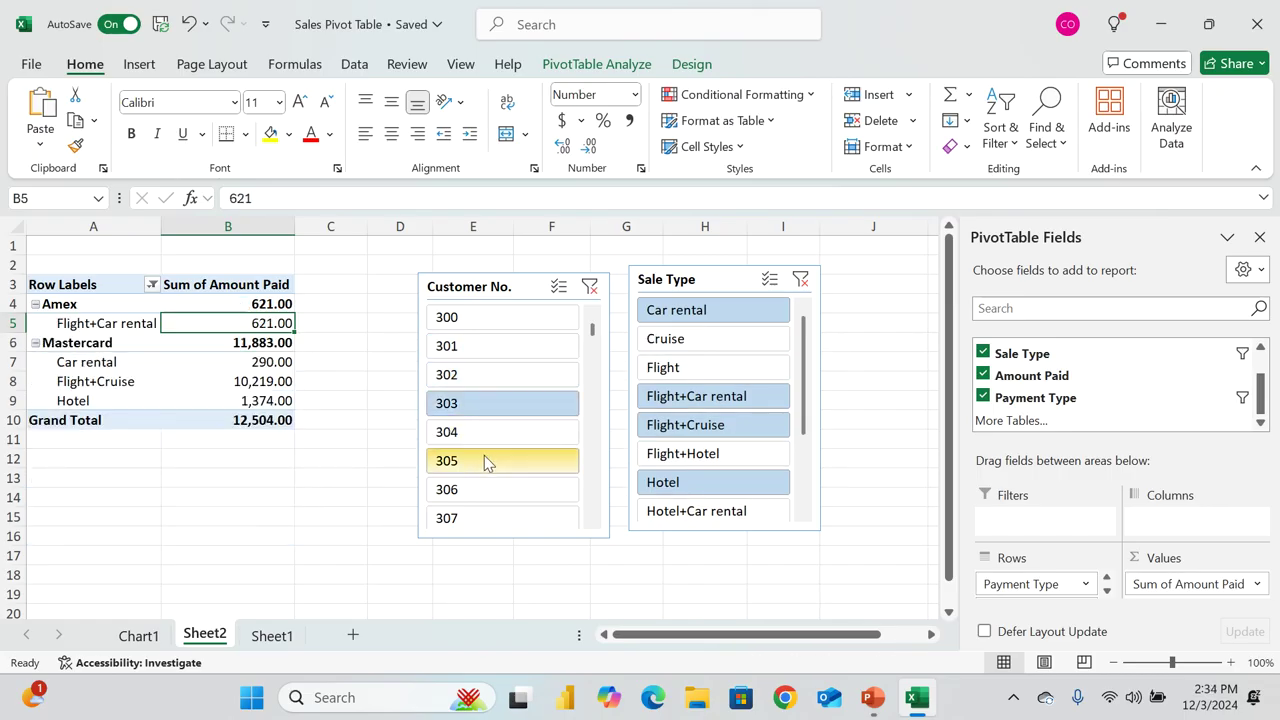
{"action": "left_click", "coordinate": [485, 460]}
{"action": "left_click", "coordinate": [486, 490]}
{"action": "left_click", "coordinate": [479, 517]}
{"action": "scroll", "coordinate": [485, 443], "scroll_direction": "down", "scroll_amount": 1}
{"action": "scroll", "coordinate": [485, 443], "scroll_direction": "down", "scroll_amount": 5}
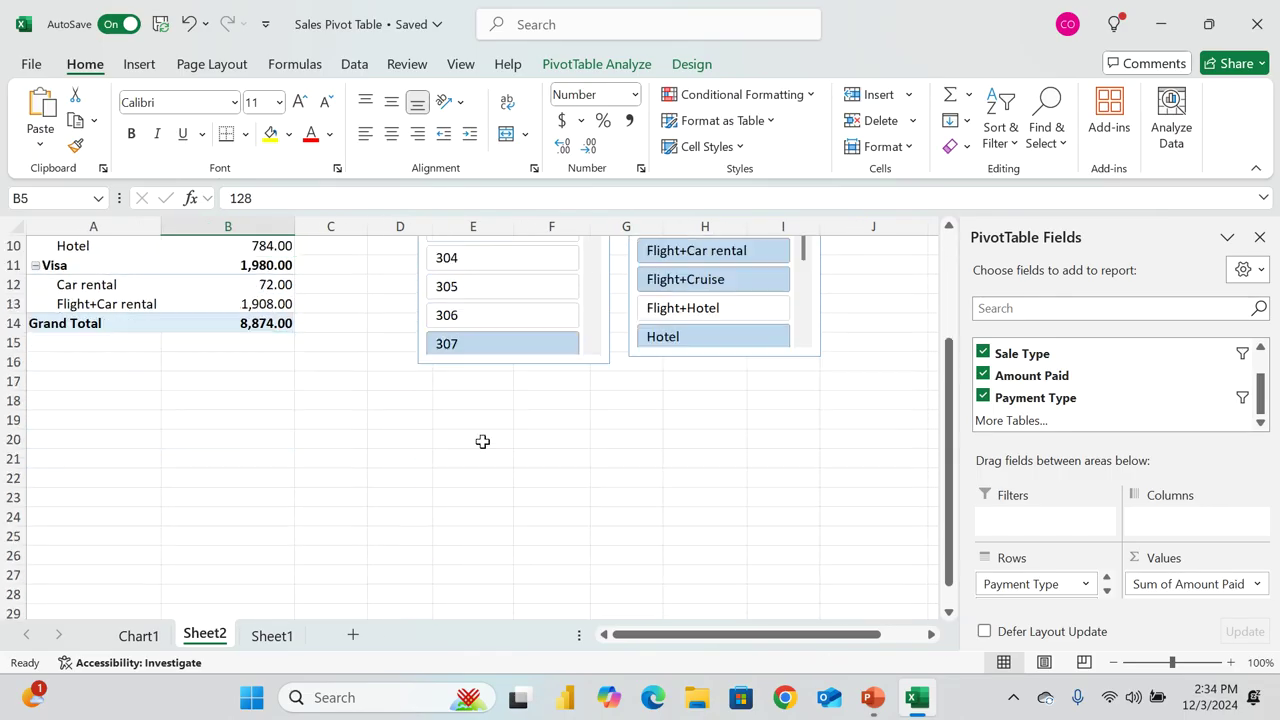
{"action": "scroll", "coordinate": [480, 391], "scroll_direction": "up", "scroll_amount": 5}
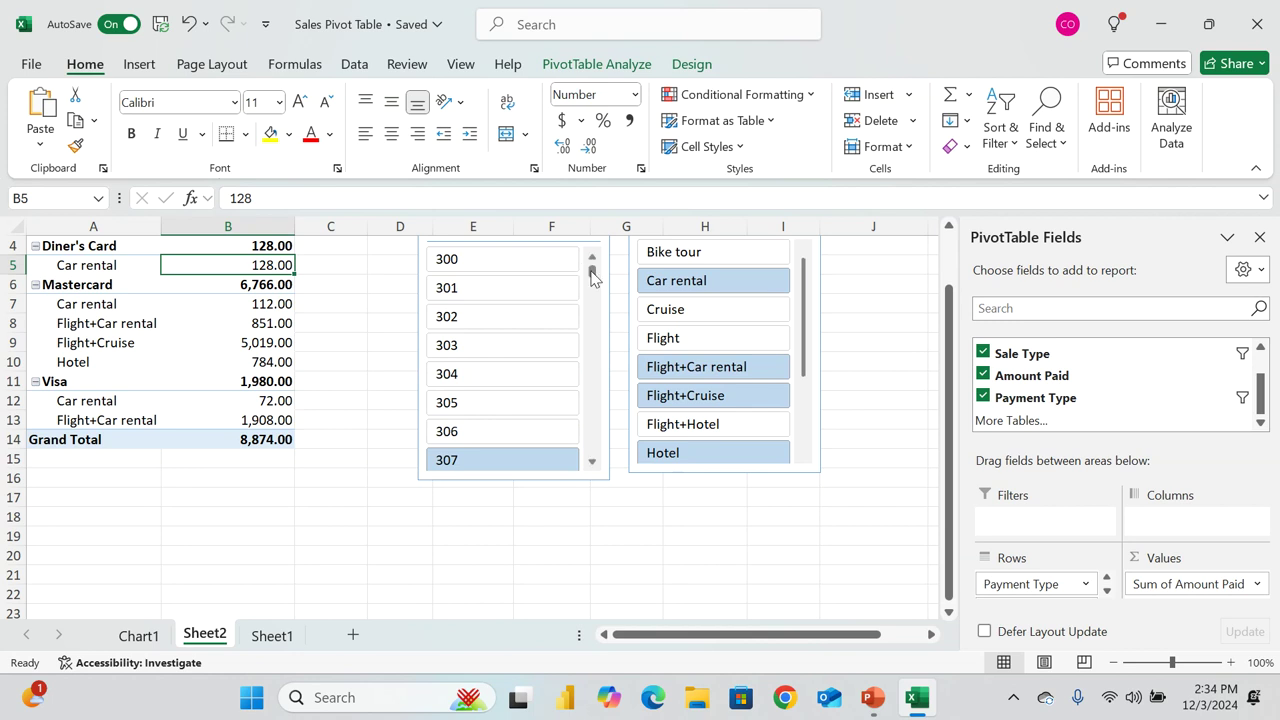
Filter the PivotTable to a single customer about a third of the way through the Customer No. slicer
{"action": "left_click_drag", "start_coordinate": [591, 277], "coordinate": [583, 328]}
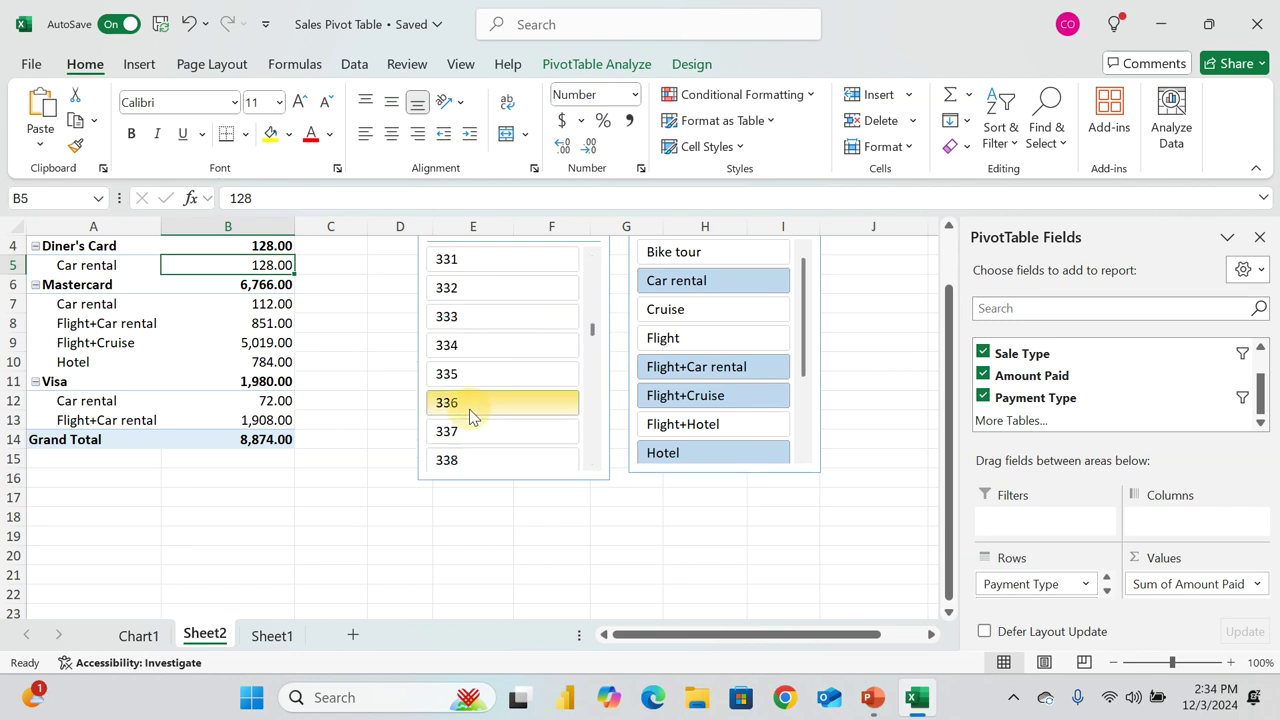
{"action": "left_click", "coordinate": [469, 409]}
{"action": "left_click", "coordinate": [482, 346]}
{"action": "left_click", "coordinate": [463, 318]}
{"action": "left_click", "coordinate": [461, 284]}
{"action": "scroll", "coordinate": [500, 385], "scroll_direction": "up", "scroll_amount": 1}
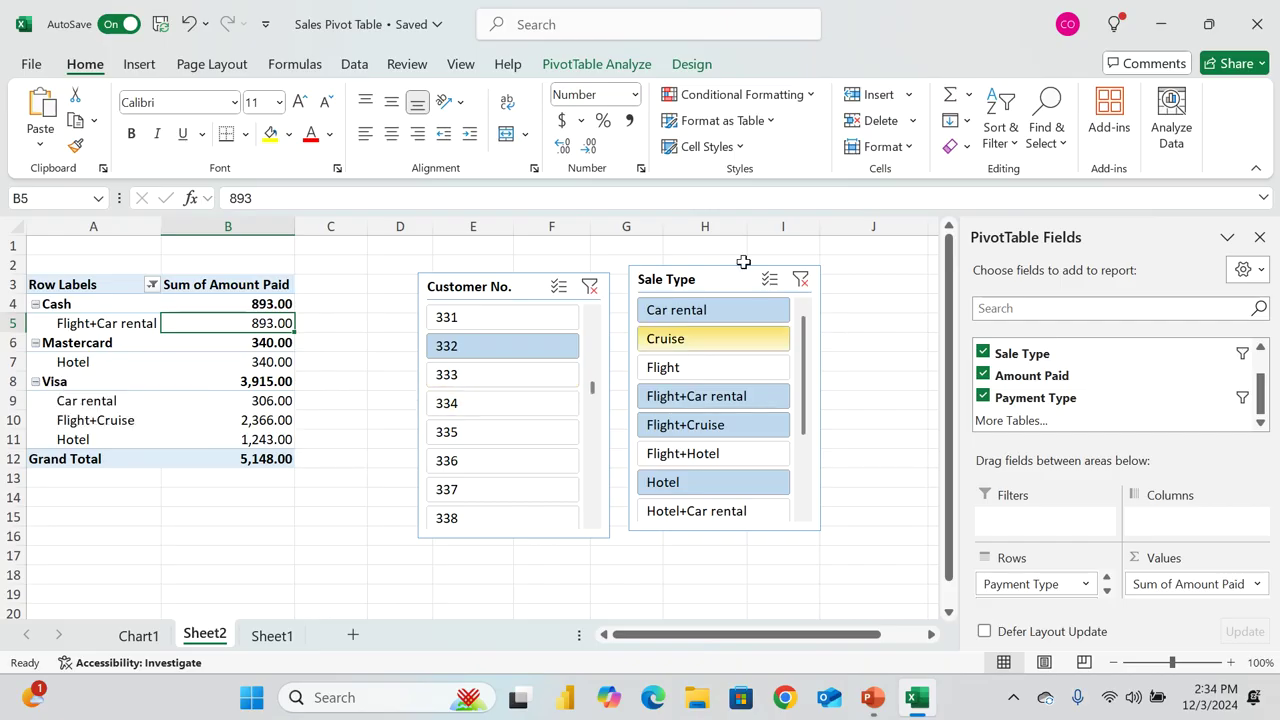
Check how the slicer selections appear in the PivotChart on Chart1 and return to Sheet2
{"action": "left_click", "coordinate": [596, 64]}
{"action": "left_click", "coordinate": [138, 636]}
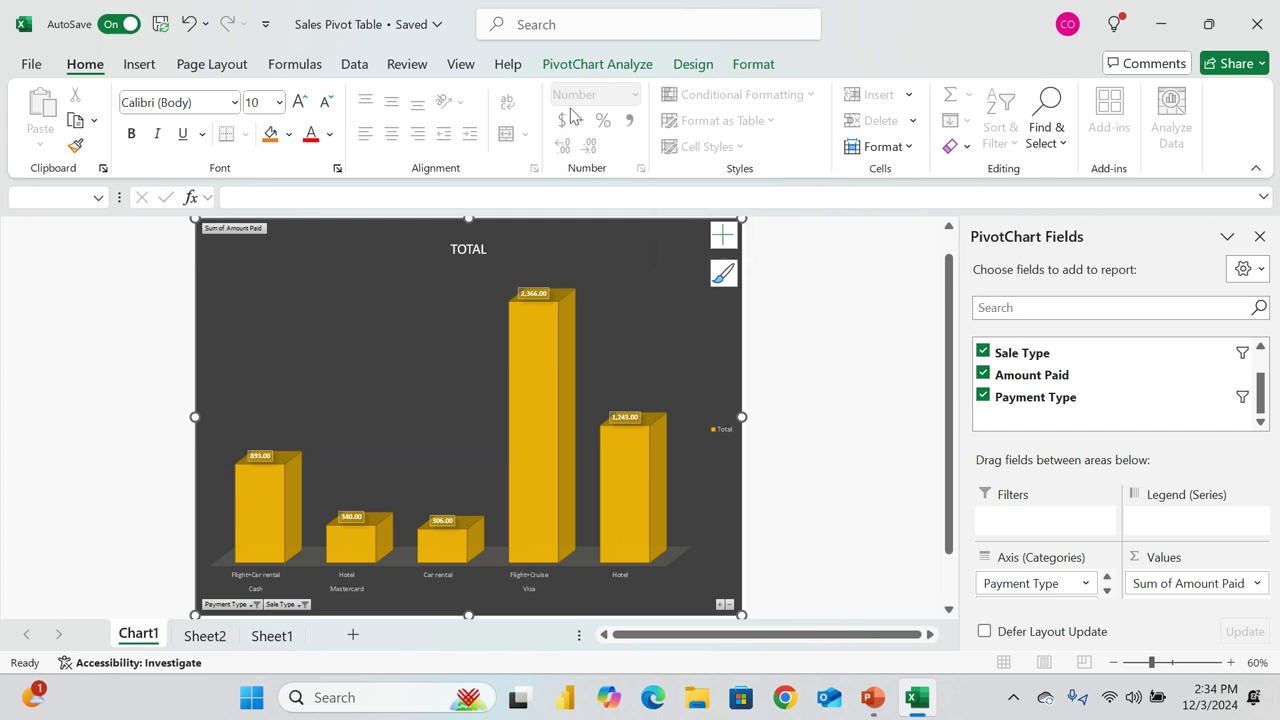
{"action": "left_click", "coordinate": [203, 636]}
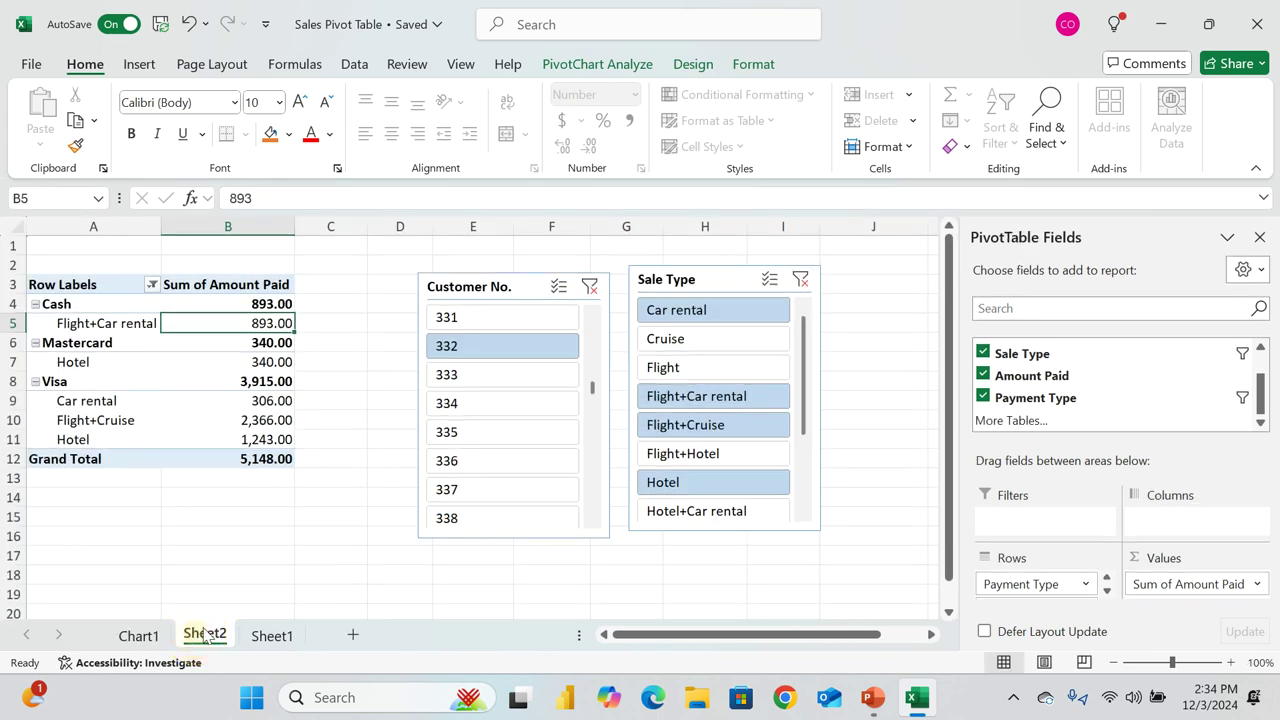